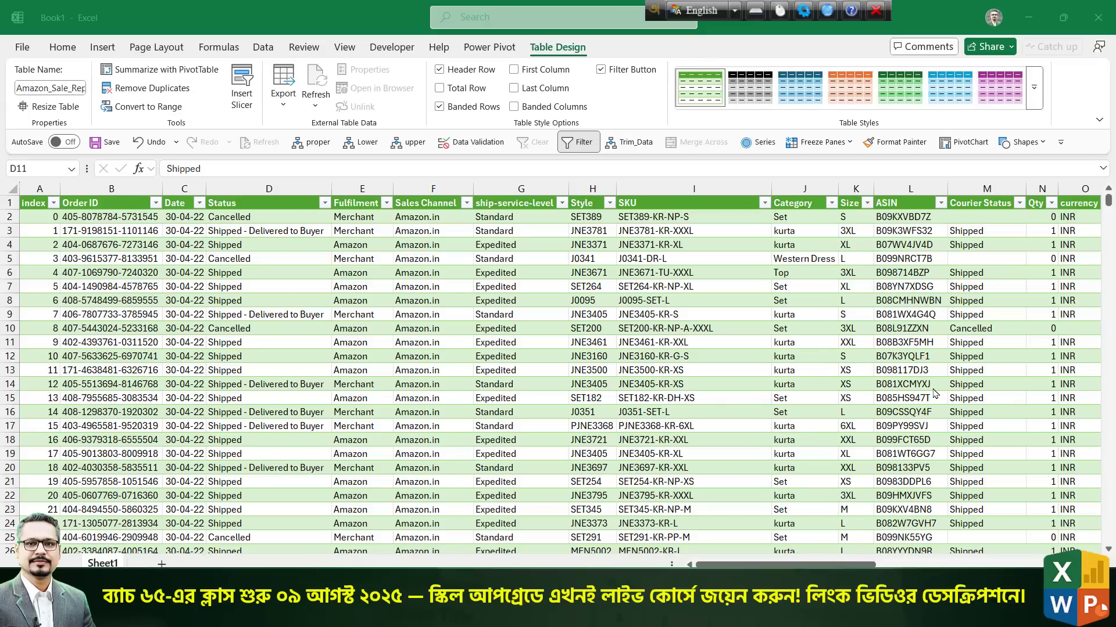
Examine the extent of the sales table by selecting the Order ID column to its last row and the whole table.
click(263, 302)
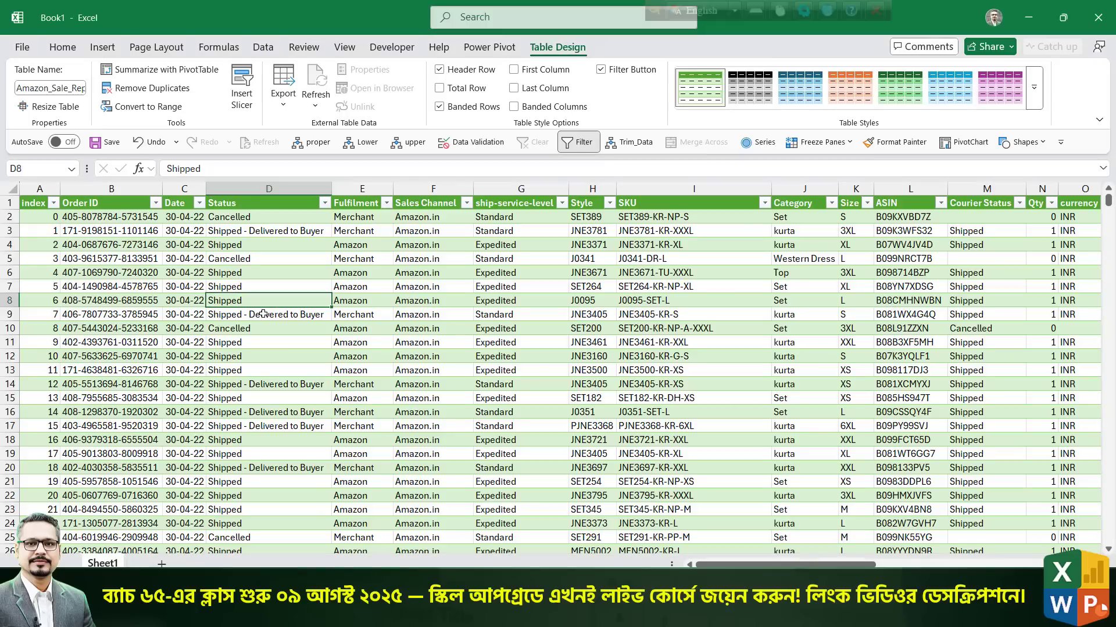
key(Up)
click(102, 215)
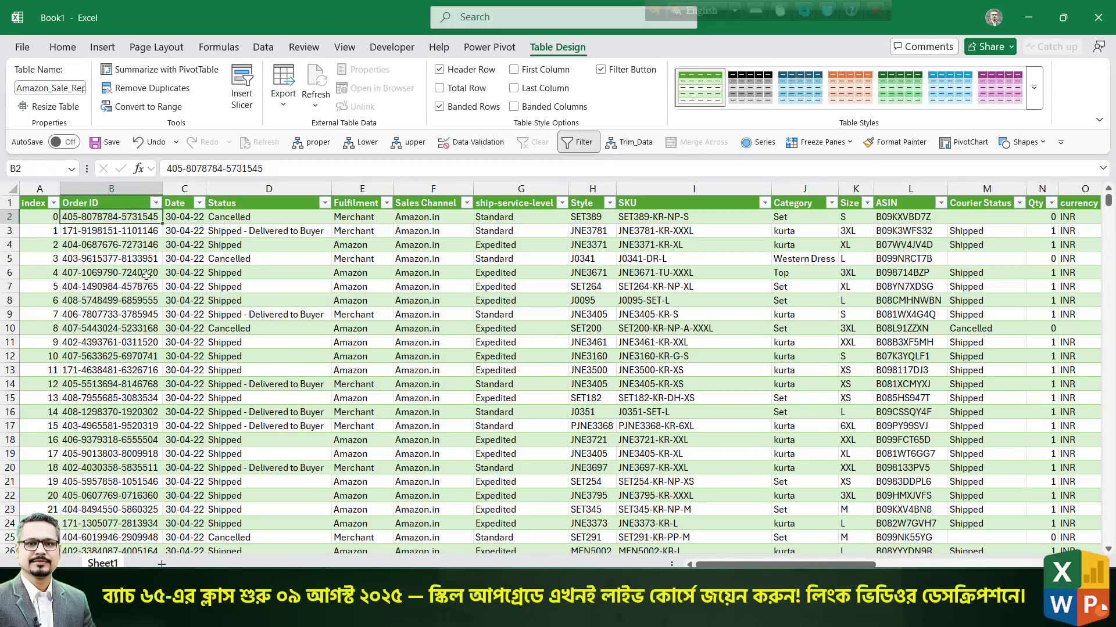
key(ctrl+shift+Down)
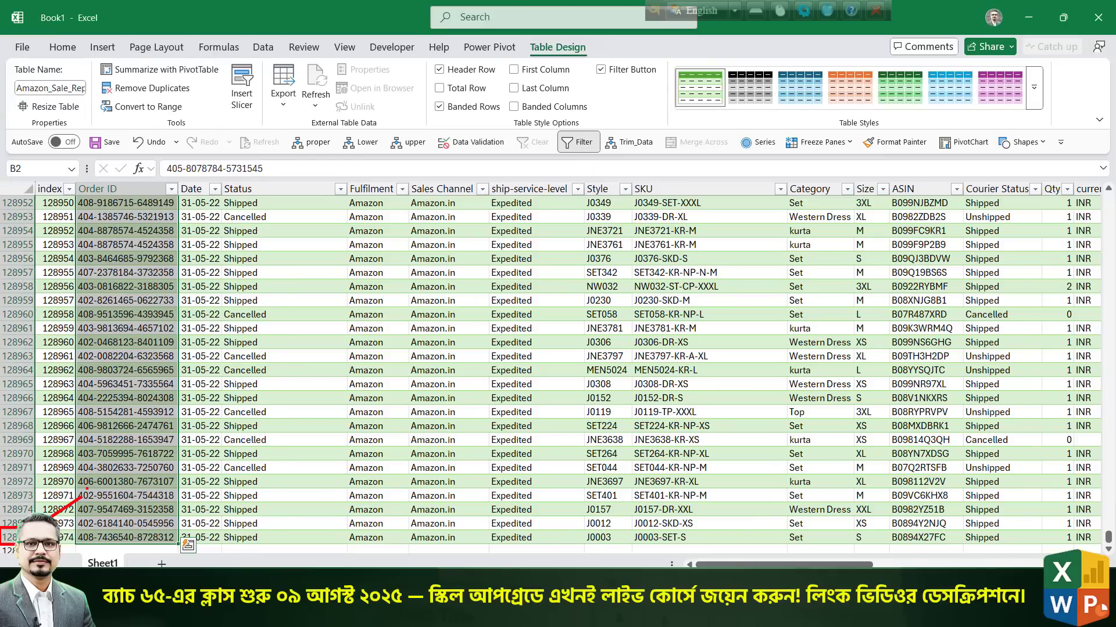
click(135, 428)
key(ctrl+shift+Up)
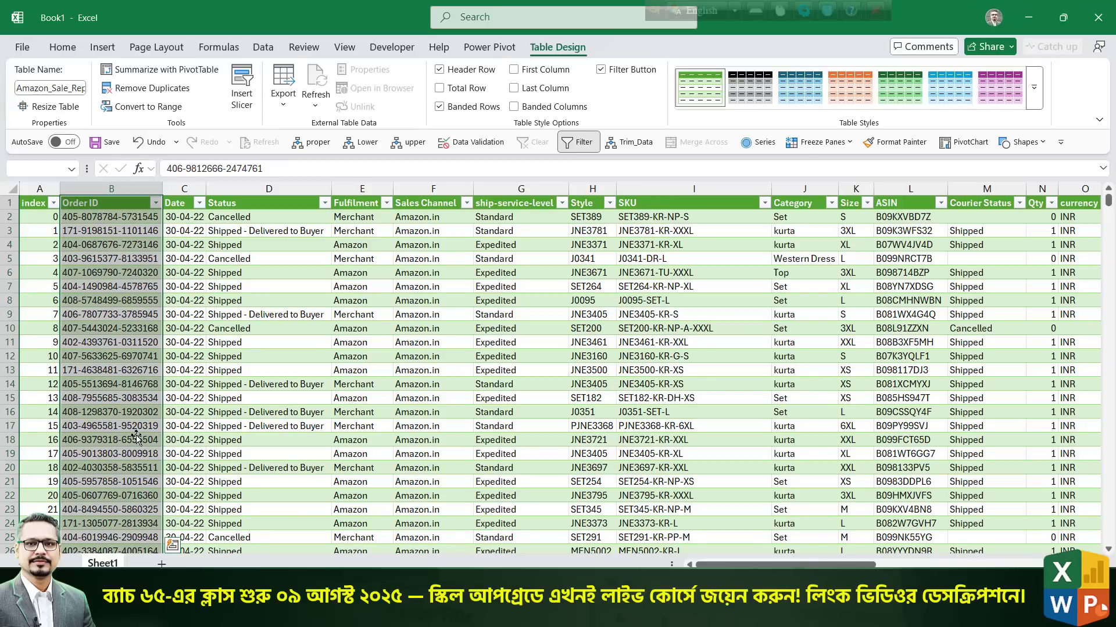
click(189, 276)
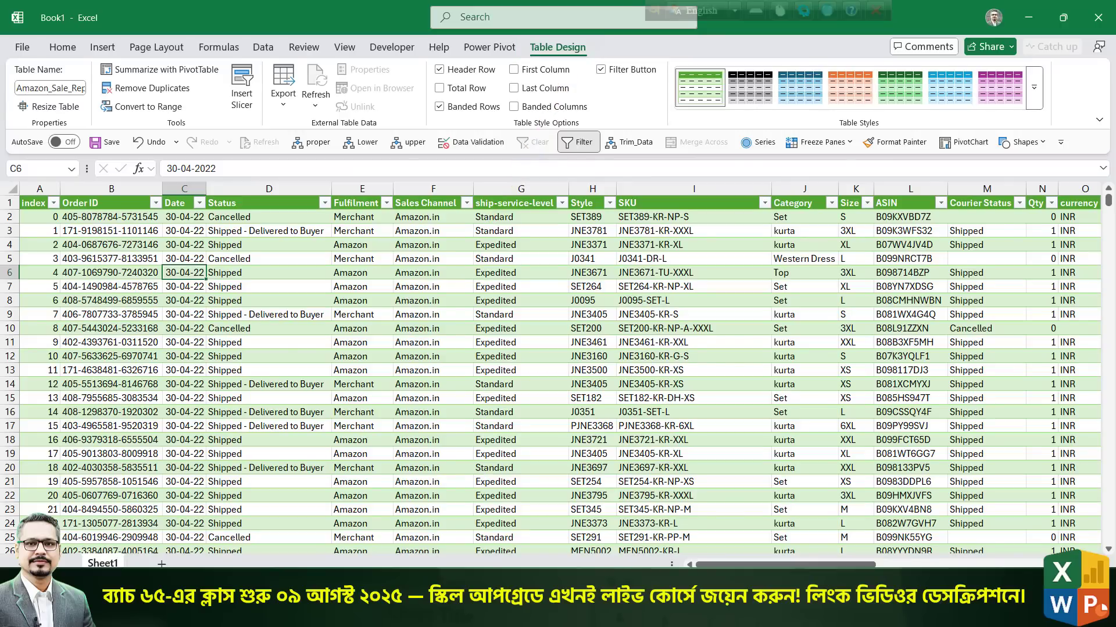
click(431, 330)
key(ctrl+a)
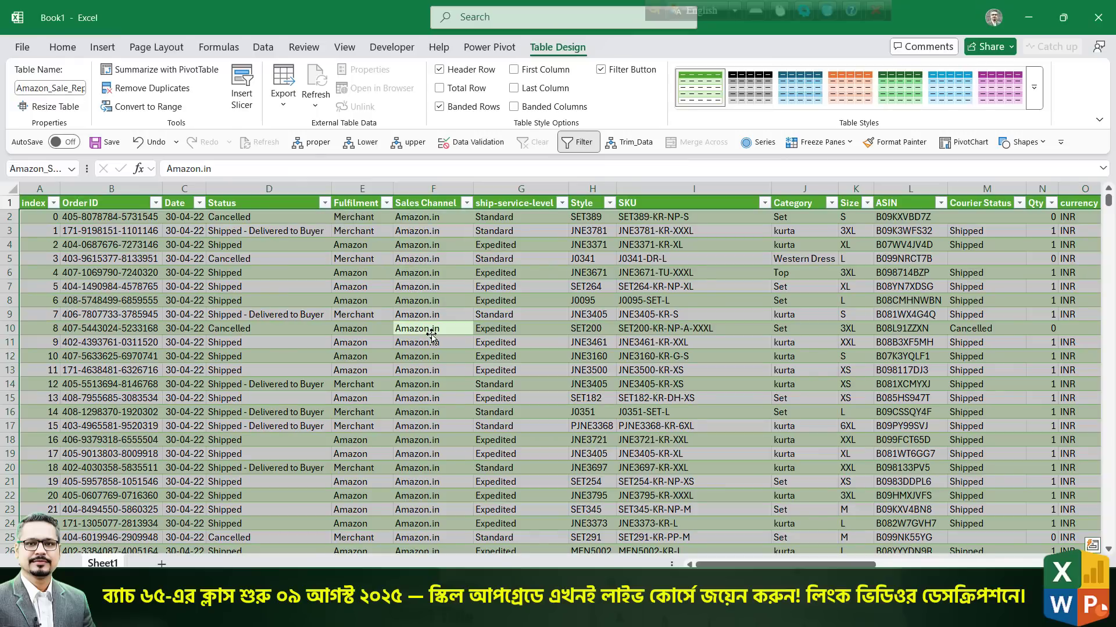
Convert the Amazon sales table to a normal range.
click(376, 312)
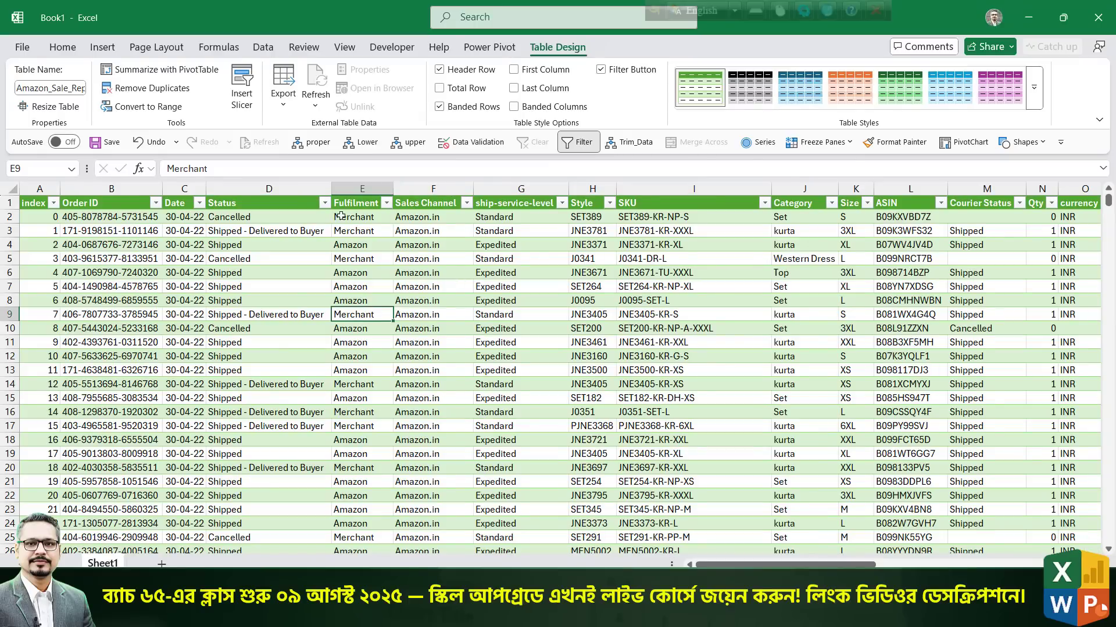
click(142, 106)
click(595, 333)
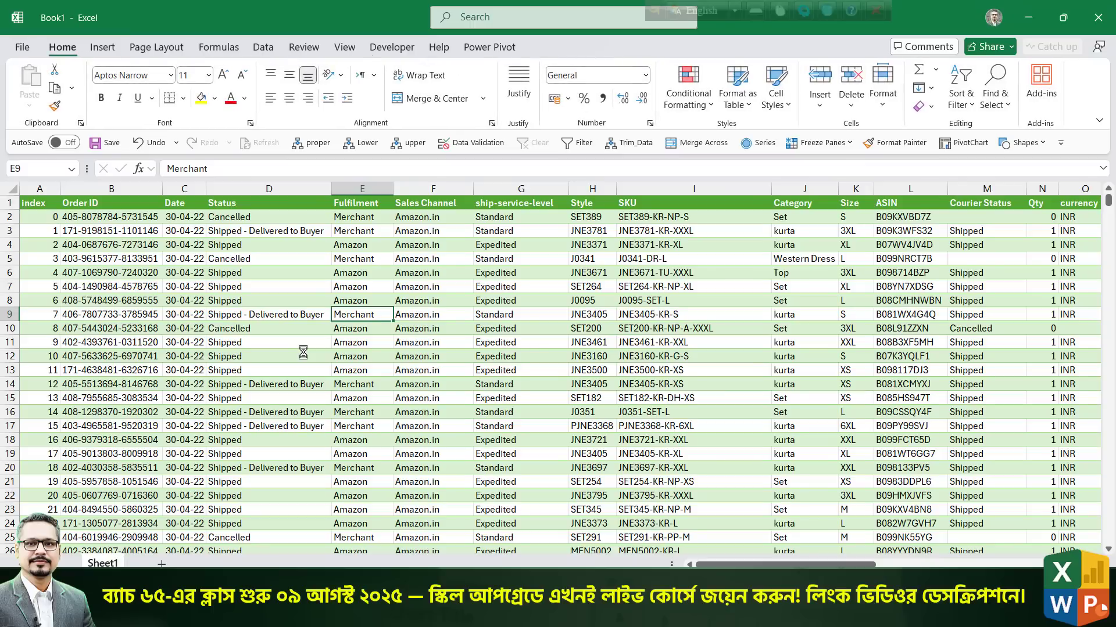
Turn the whole data range $A$1:$X$128976 into a table with headers.
click(302, 353)
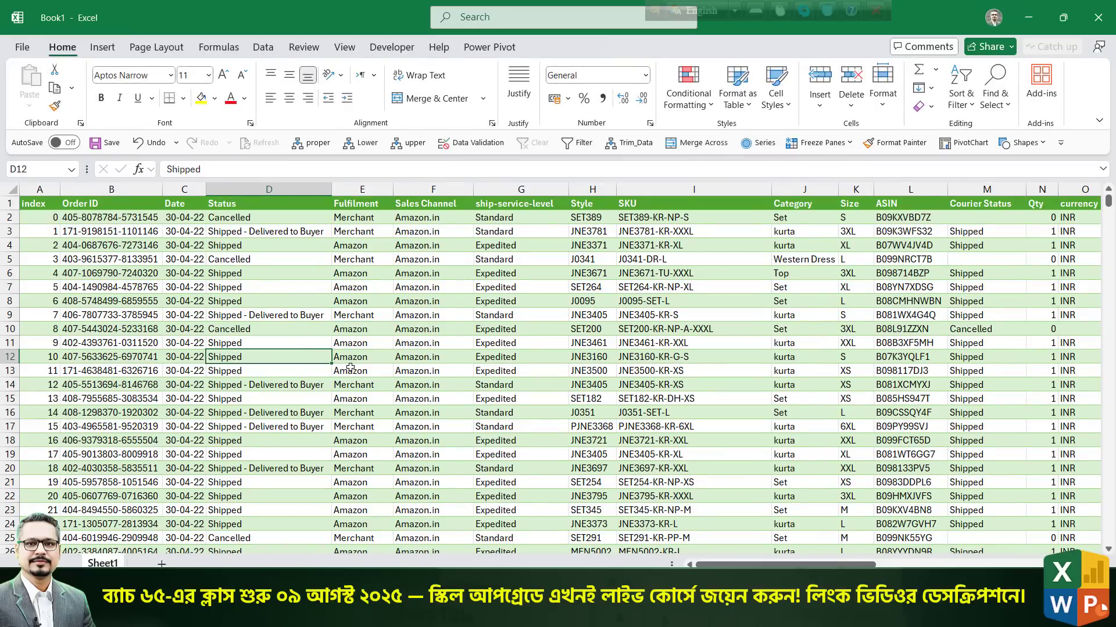
key(ctrl+a)
key(ctrl+t)
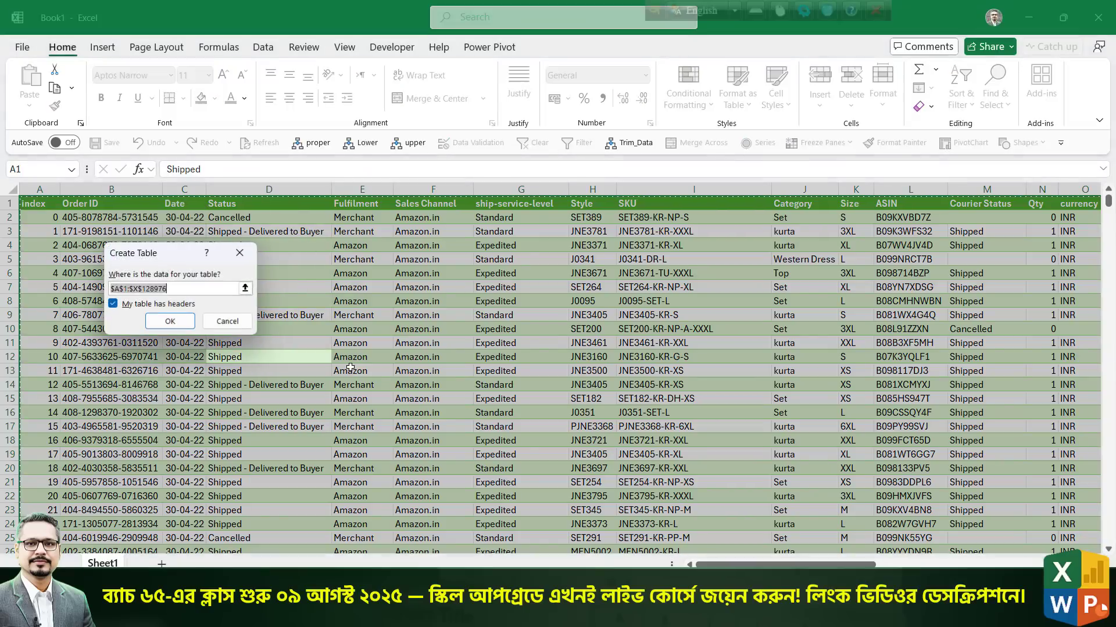
drag(139, 250, 284, 249)
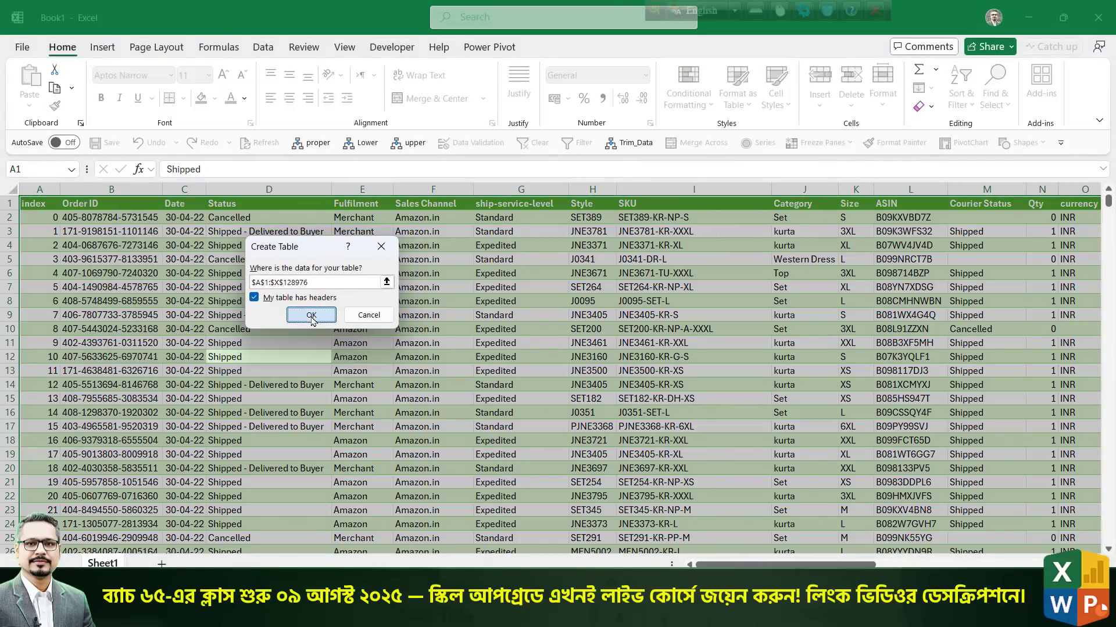
click(312, 316)
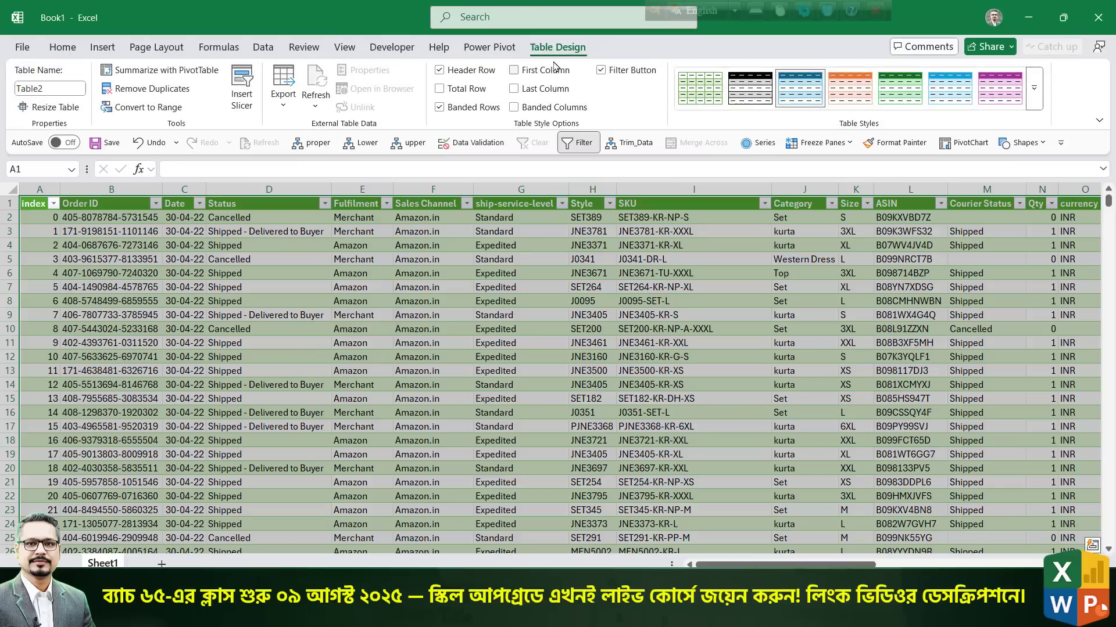
Rename the table as SalesData.
mouse_move(520, 35)
mouse_down()
mouse_move(594, 60)
mouse_move(578, 96)
mouse_up()
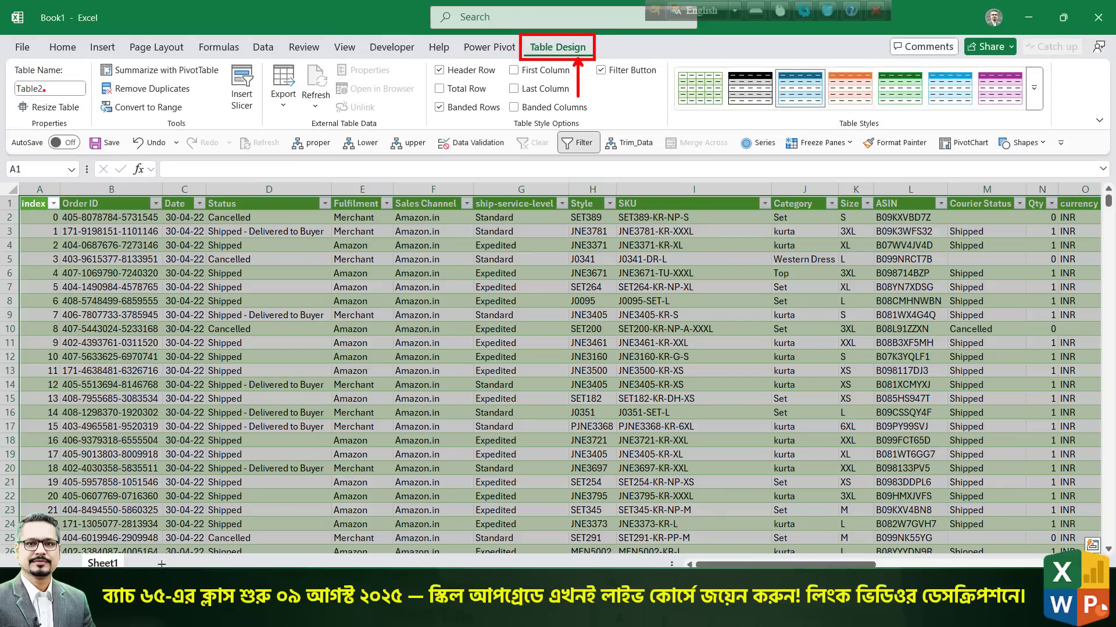
mouse_move(5, 75)
mouse_down()
mouse_move(92, 100)
mouse_move(124, 157)
mouse_up()
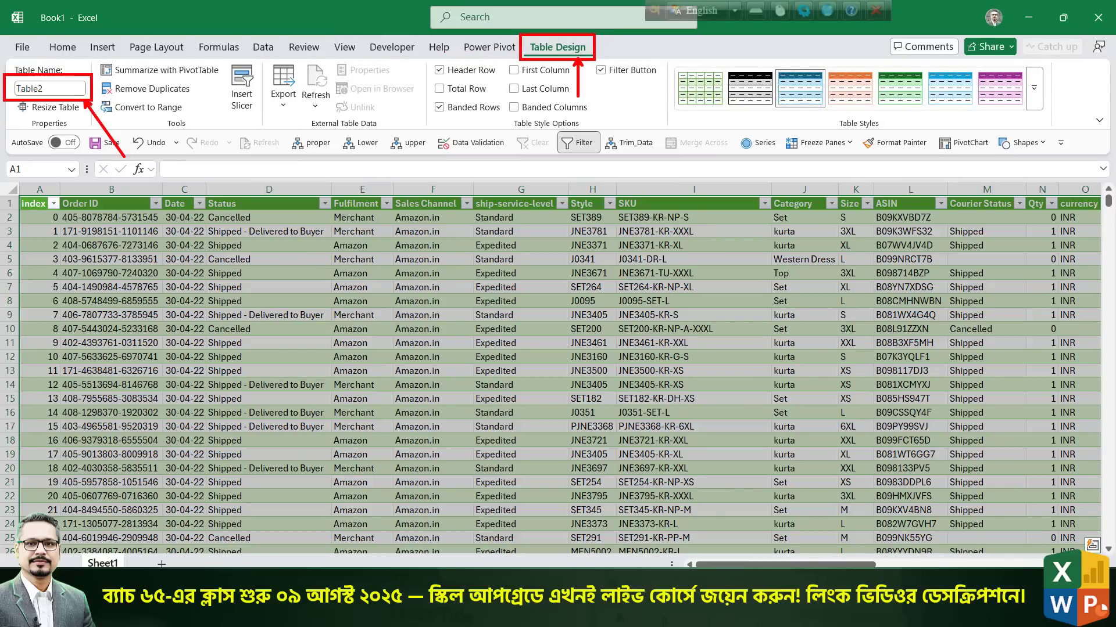
key(Escape)
click(63, 91)
text(S)
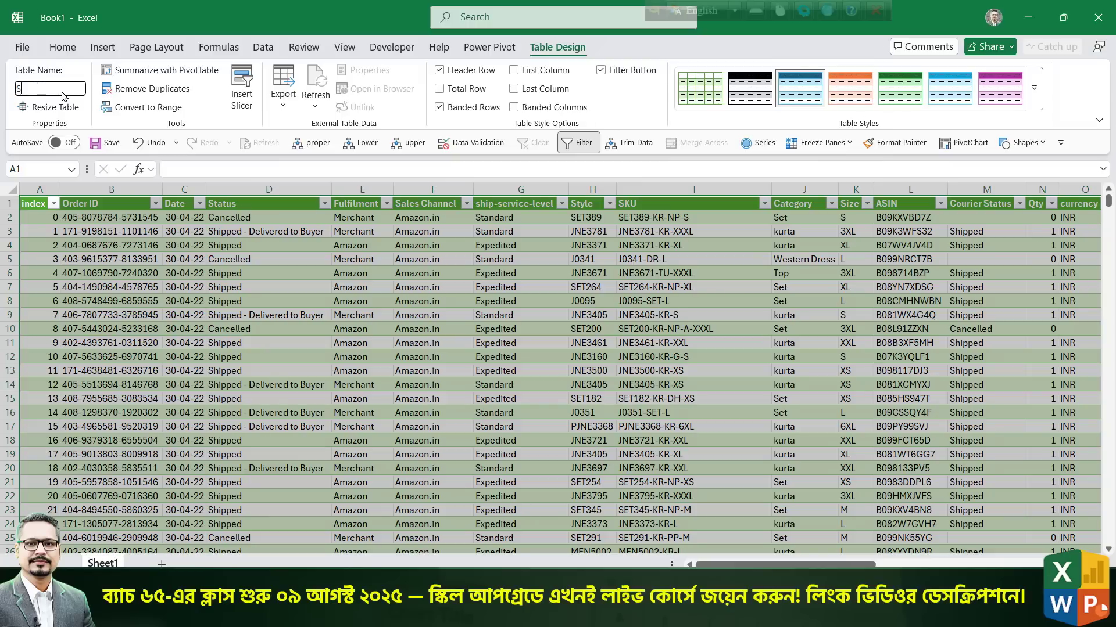
text(alesData)
click(111, 219)
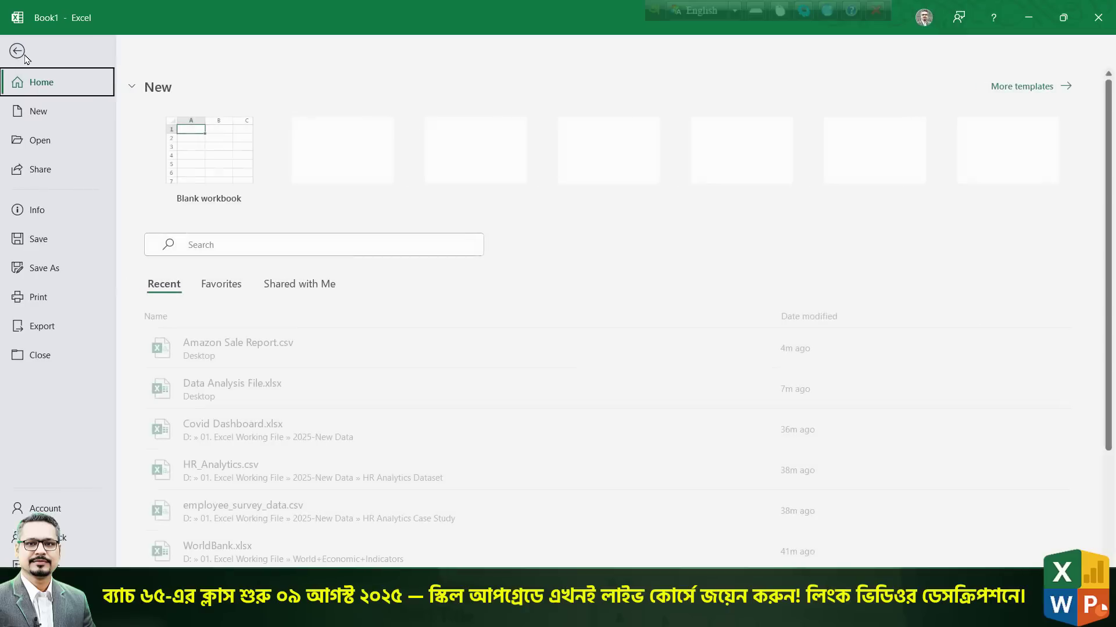
Save the workbook to the Desktop as an Excel Workbook named SalesData.
click(22, 47)
click(67, 268)
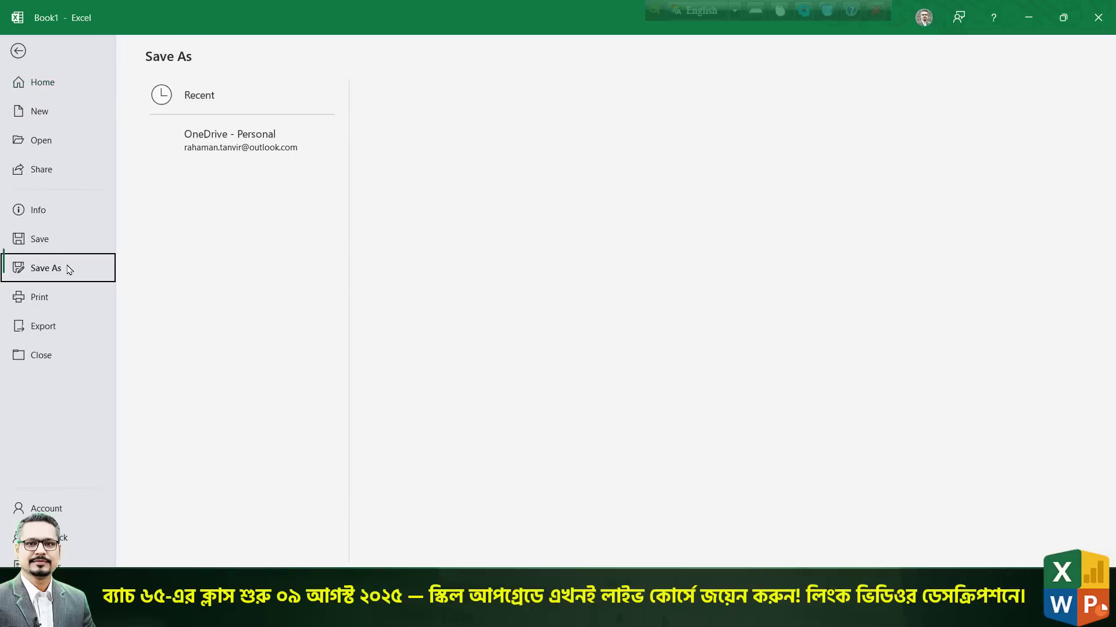
click(236, 348)
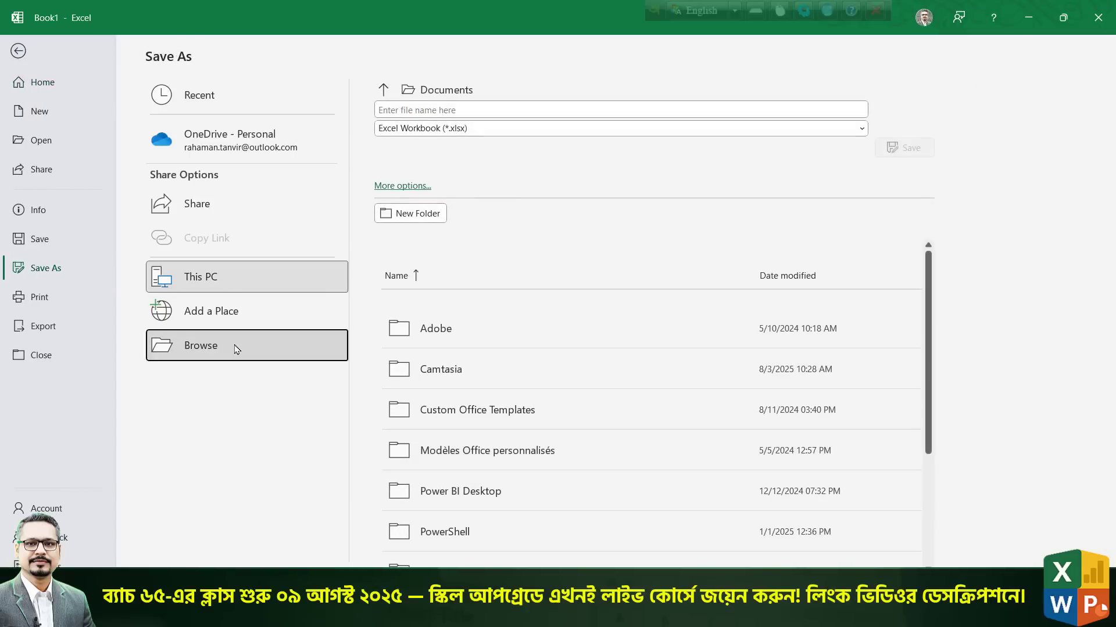
scroll(54, 191, up, 3)
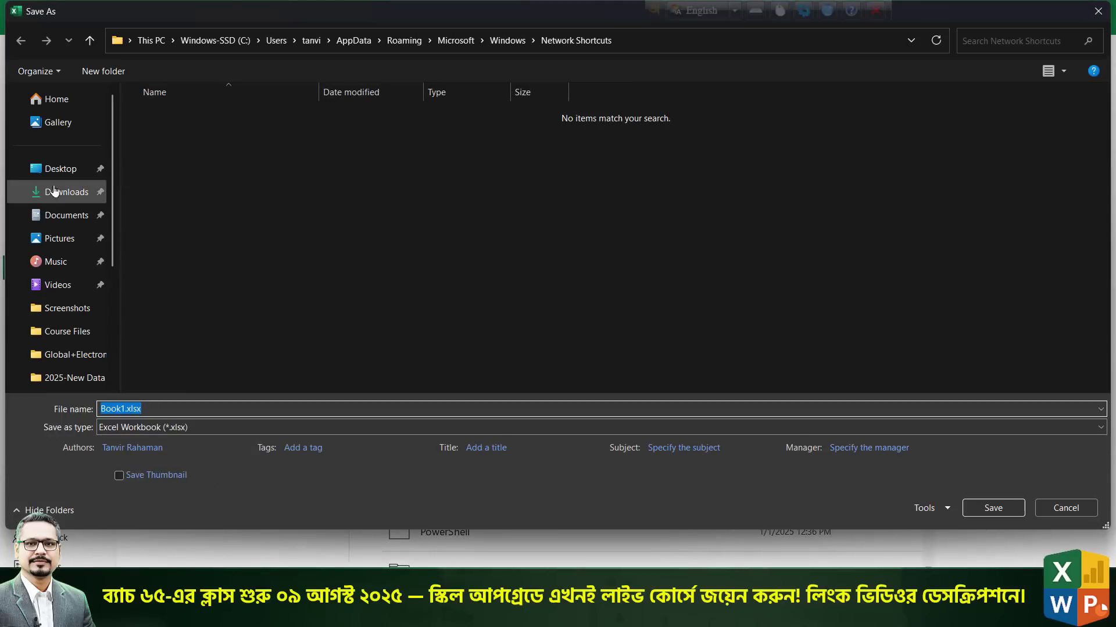
click(52, 168)
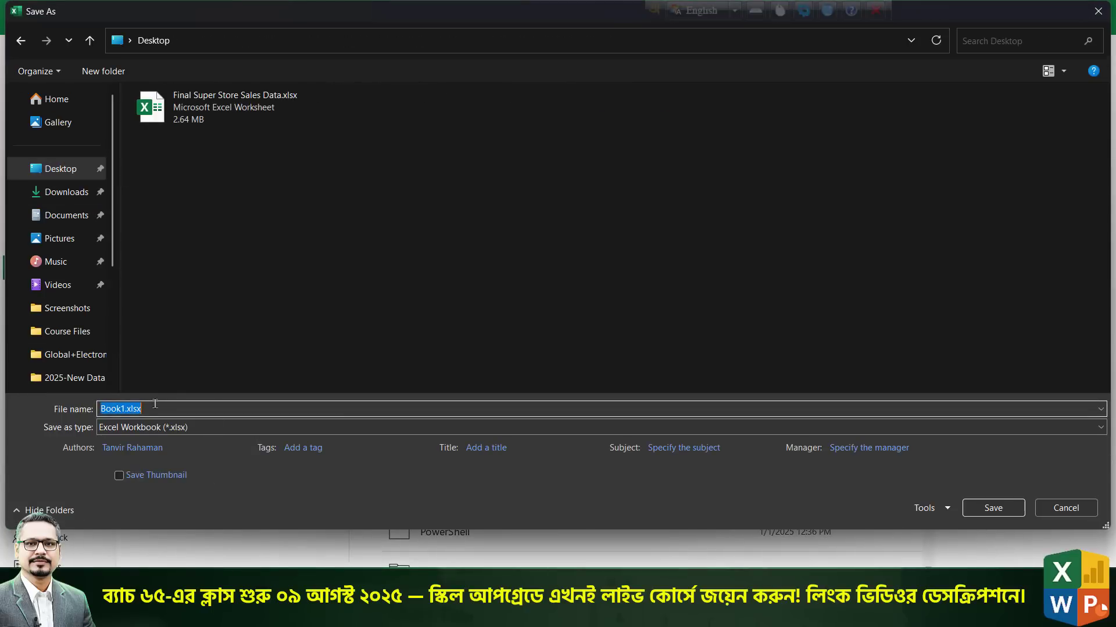
text(Sa)
key(BackSpace)
key(BackSpace)
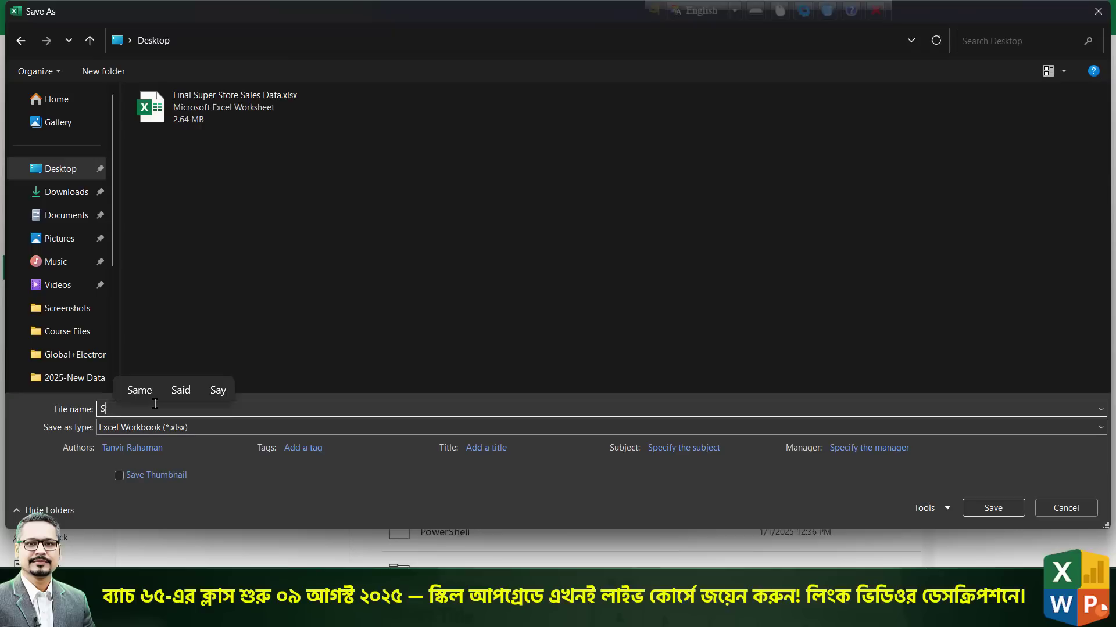
text(SalesData)
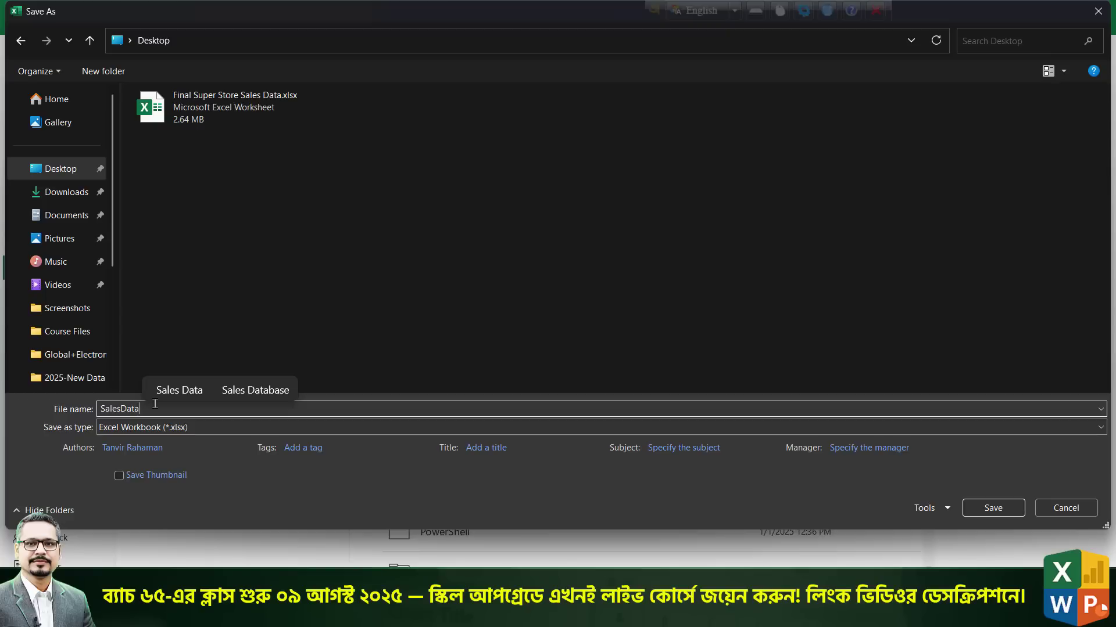
click(1000, 505)
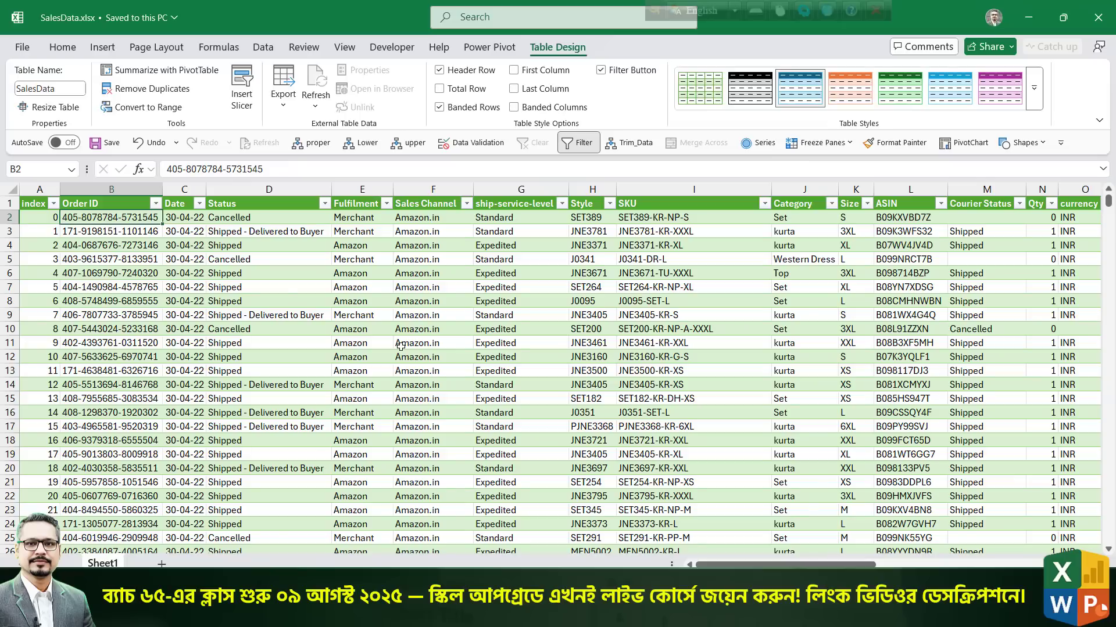
Close the SalesData workbook and create a new blank workbook.
click(1100, 19)
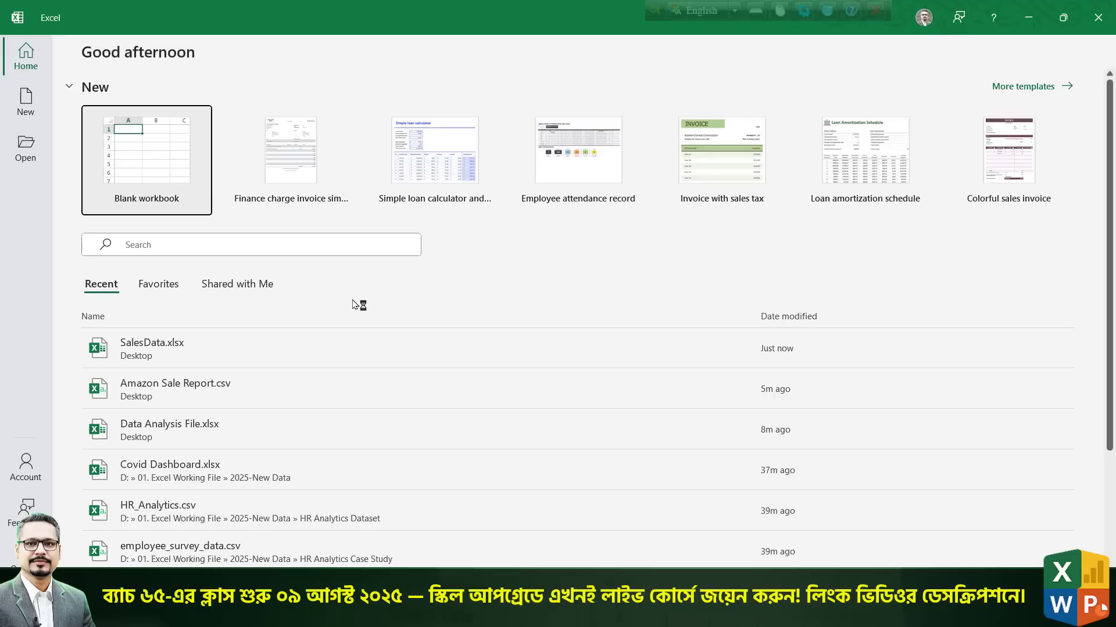
click(197, 206)
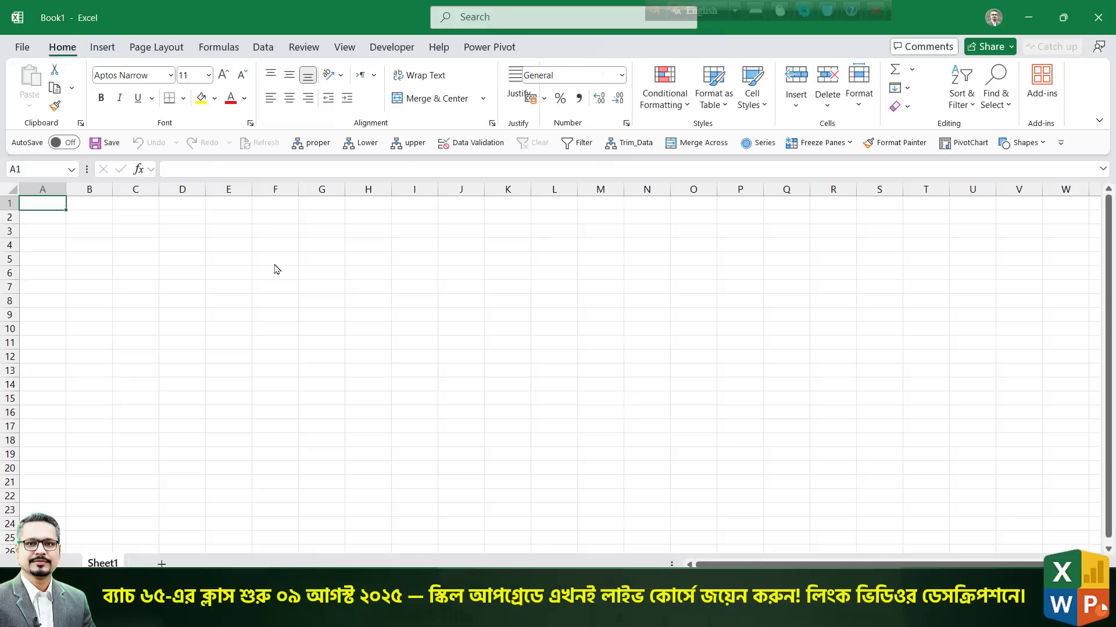
click(287, 269)
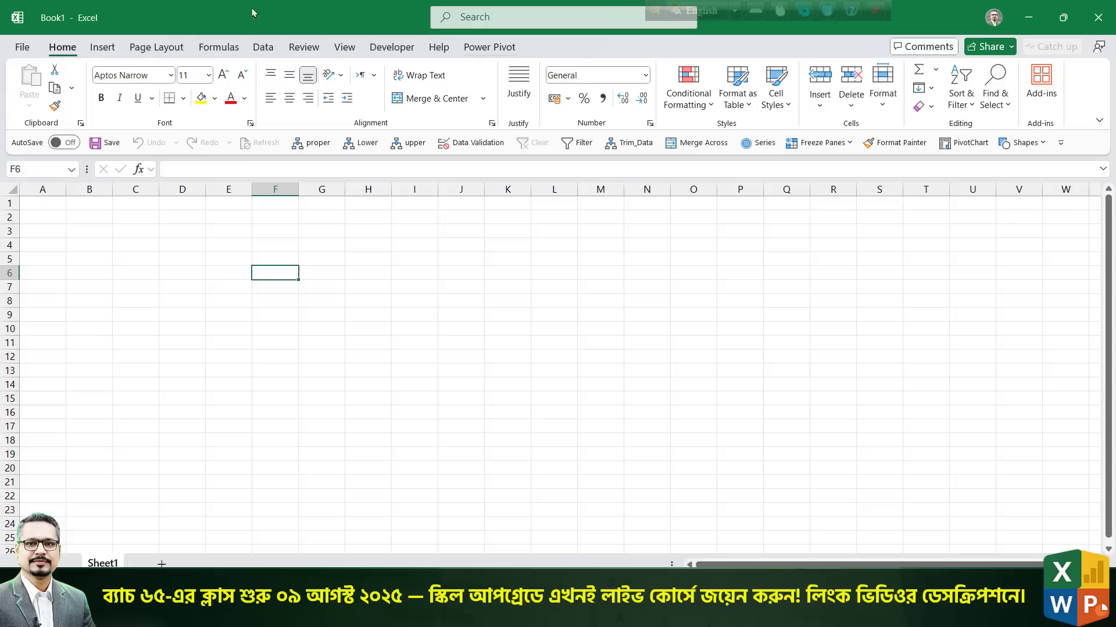
Open the Add-ins settings in the Excel options.
click(25, 46)
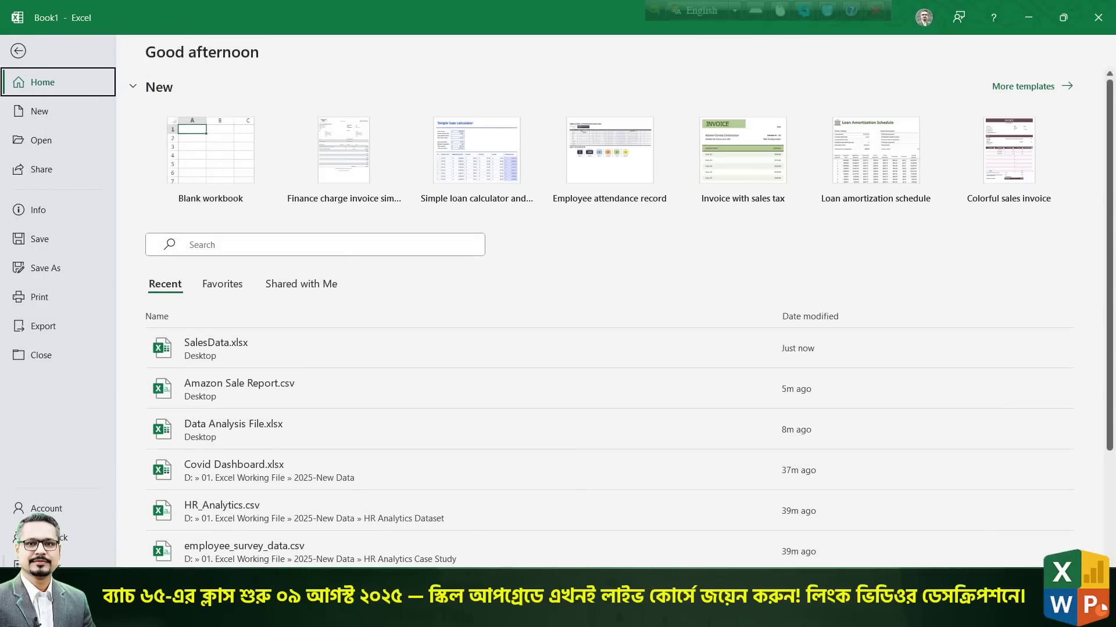
click(44, 561)
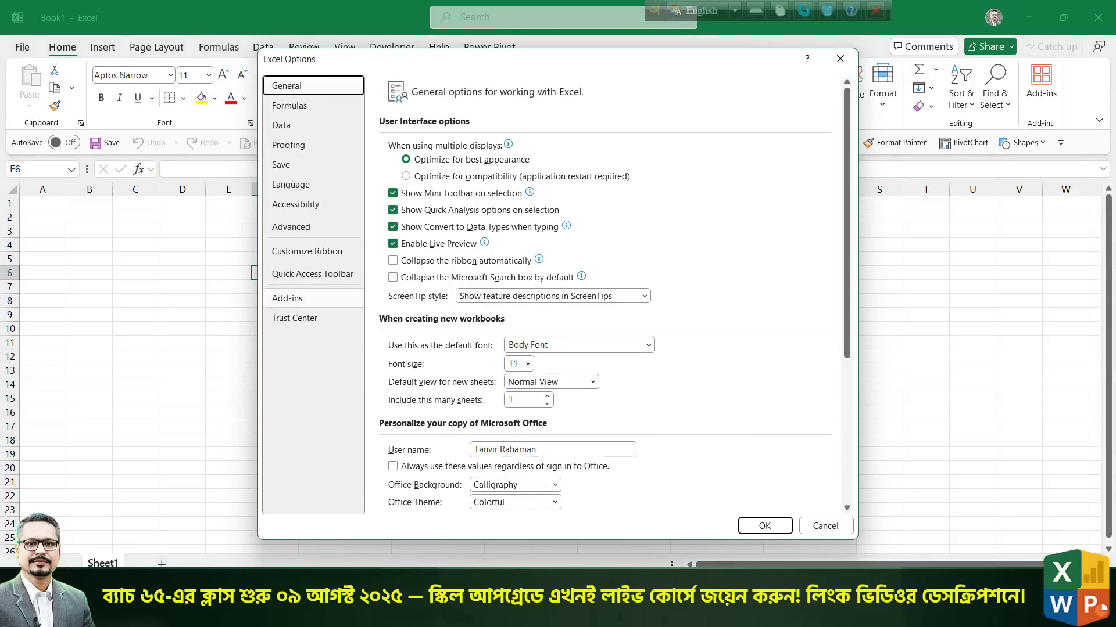
mouse_move(265, 287)
mouse_down()
mouse_move(314, 307)
mouse_move(349, 349)
mouse_up()
key(Escape)
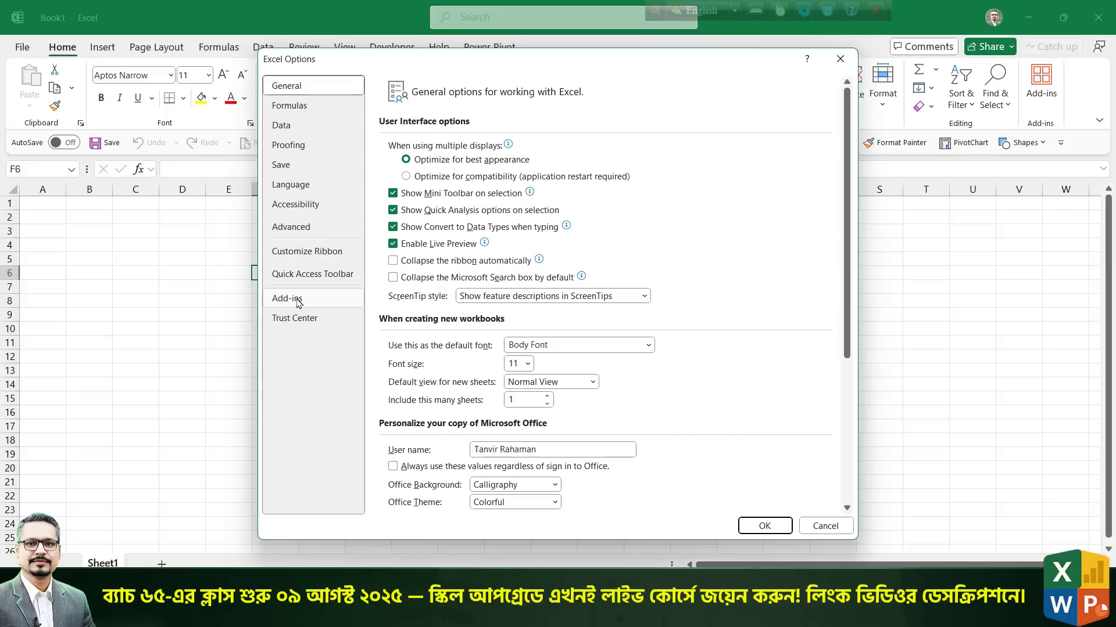
click(297, 299)
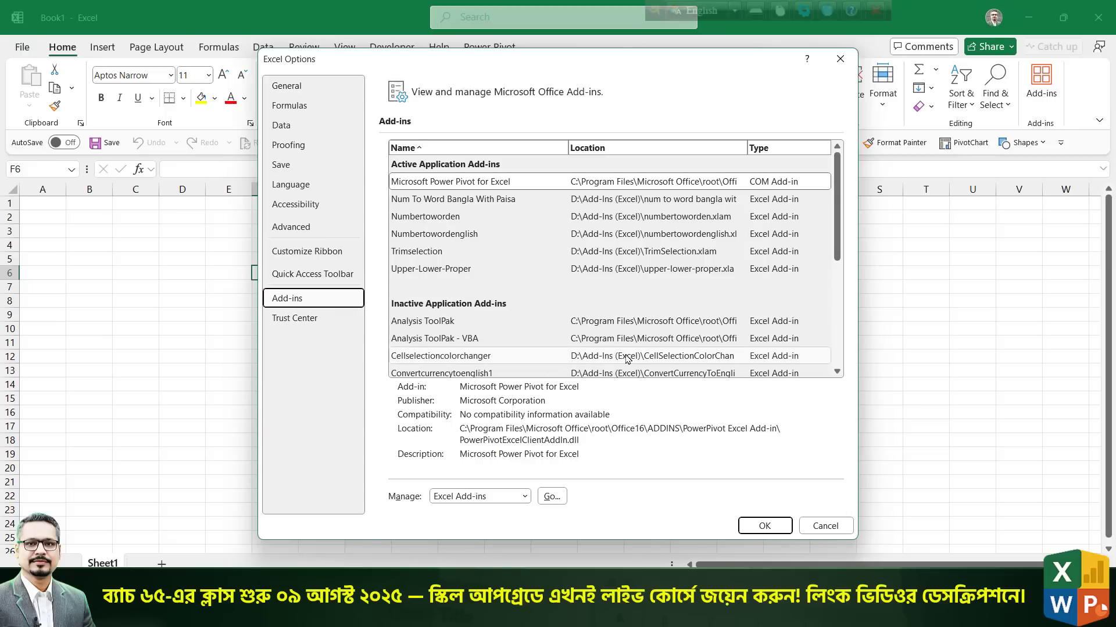
Set the add-in type to manage to COM Add-ins and open the list of available ones.
mouse_move(367, 479)
mouse_down()
mouse_move(535, 515)
mouse_move(555, 441)
mouse_up()
key(Escape)
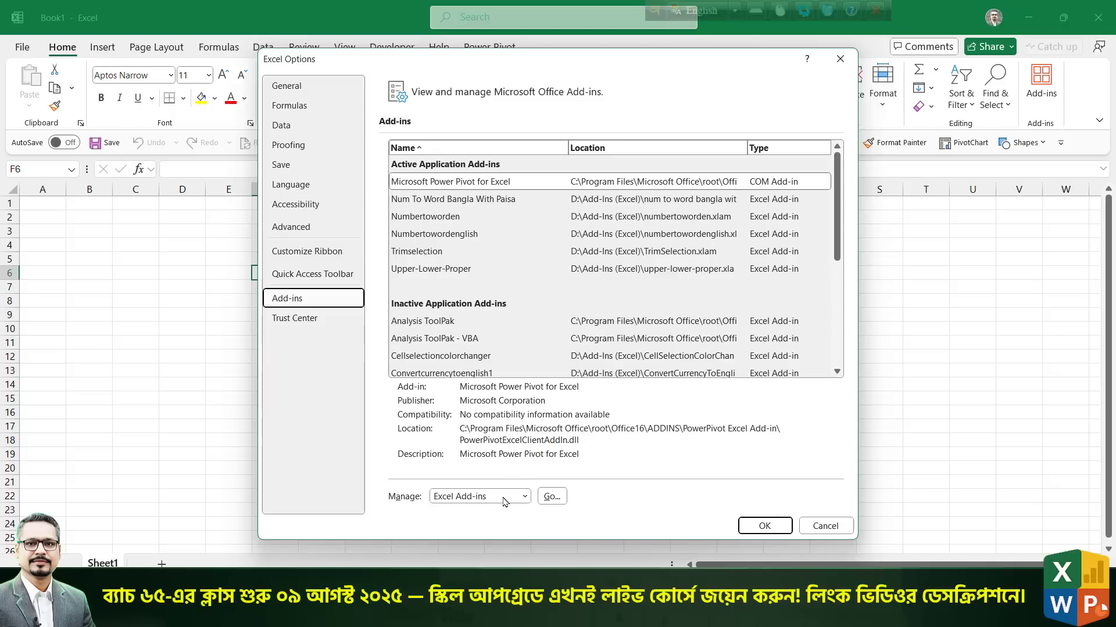
click(506, 500)
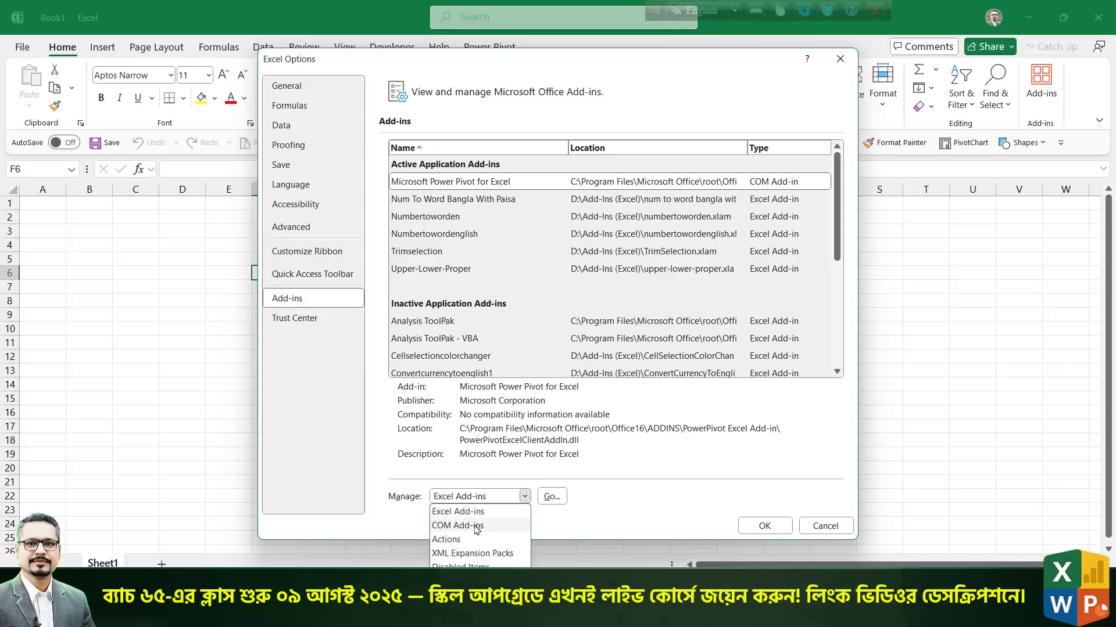
click(478, 528)
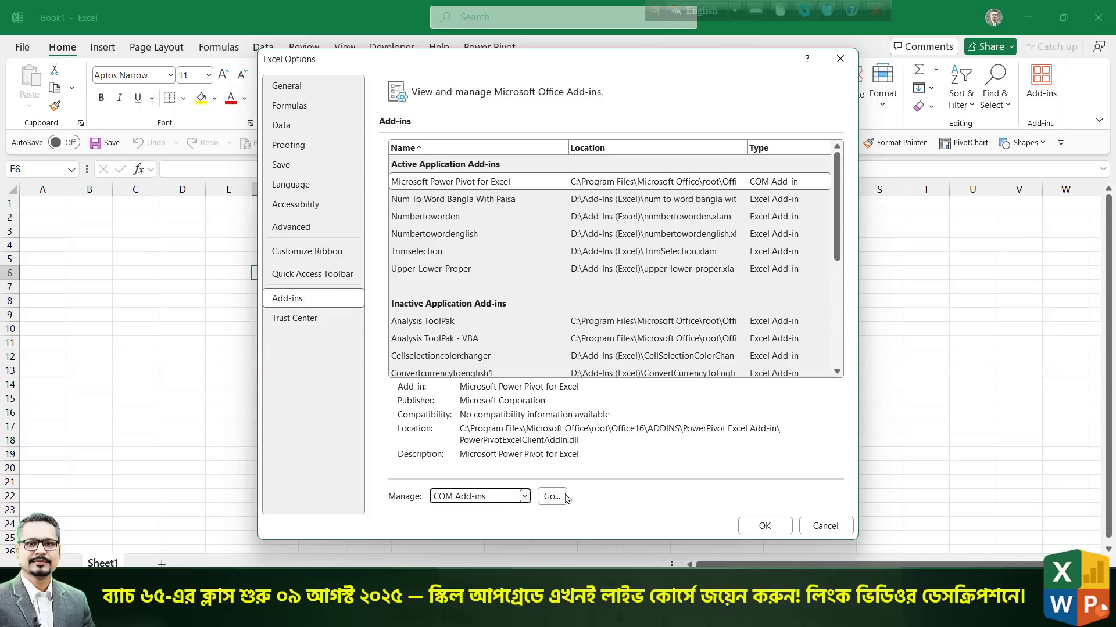
drag(525, 477, 602, 551)
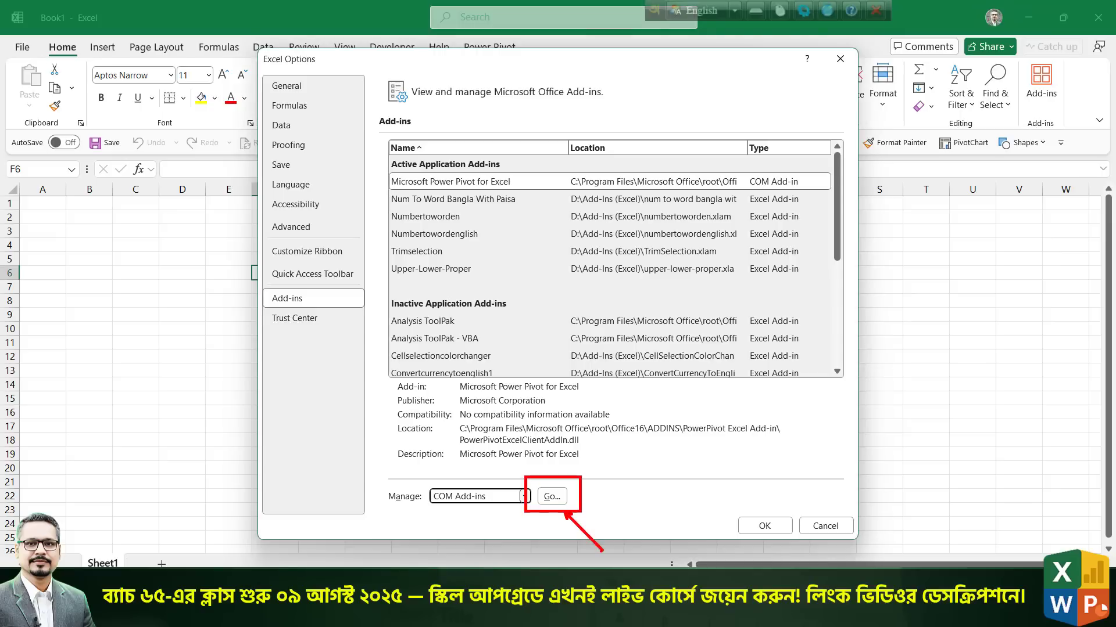
key(Escape)
click(552, 497)
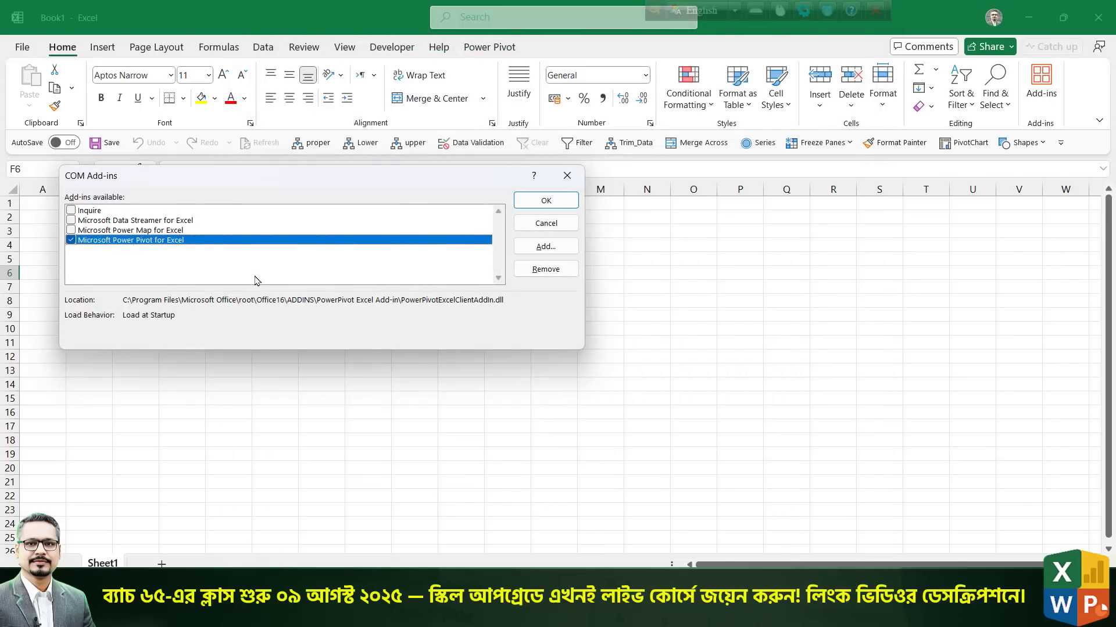
Confirm the COM add-ins selection with Microsoft Power Pivot for Excel enabled and return to the blank sheet.
mouse_move(57, 228)
mouse_down()
mouse_move(174, 257)
mouse_move(201, 251)
mouse_up()
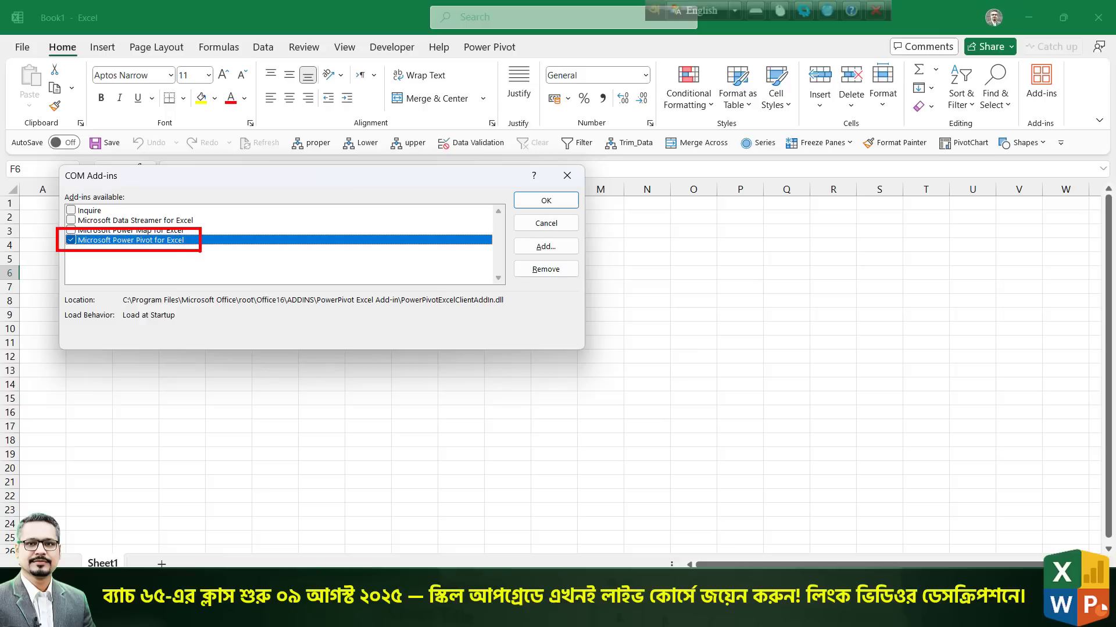
drag(76, 232, 167, 167)
click(551, 201)
click(238, 286)
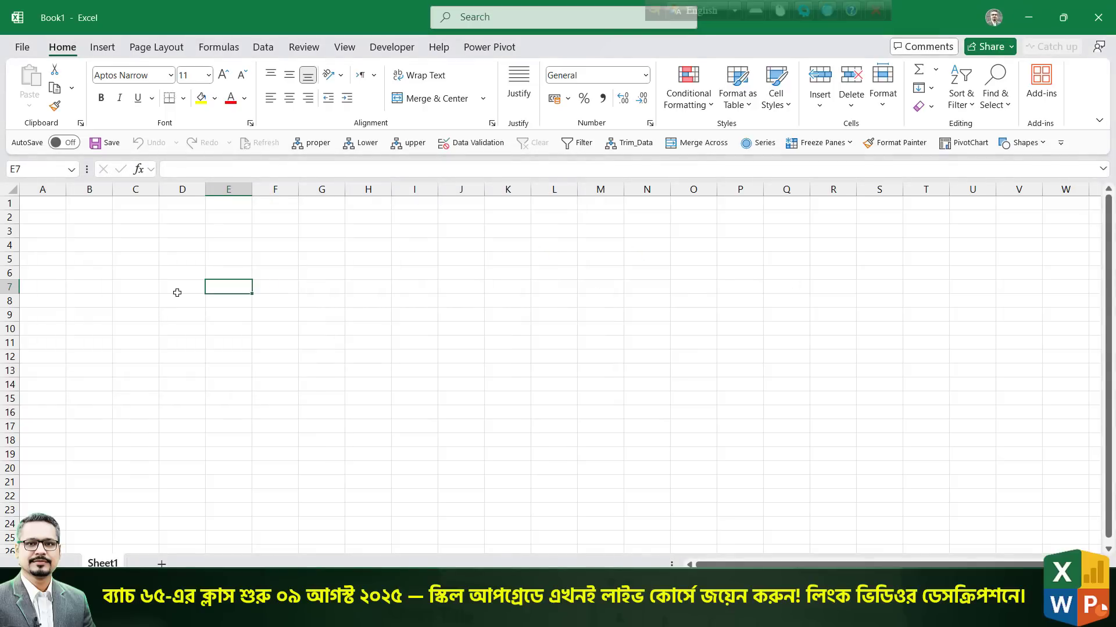
Open the Power Pivot data model window and start a table import from another source, choosing Excel File.
click(489, 47)
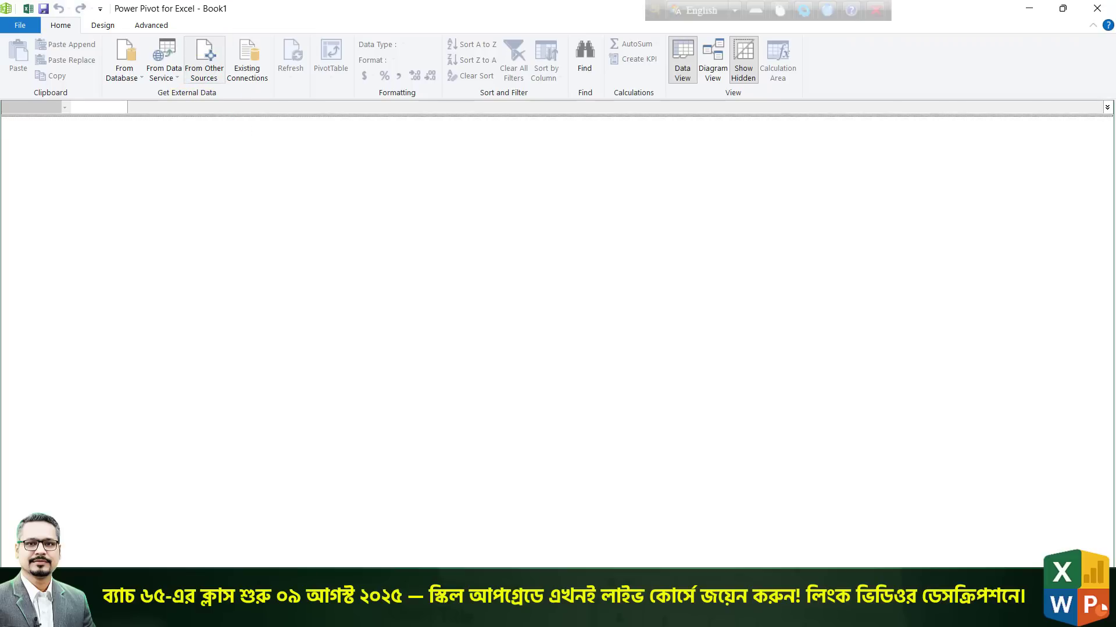
click(203, 58)
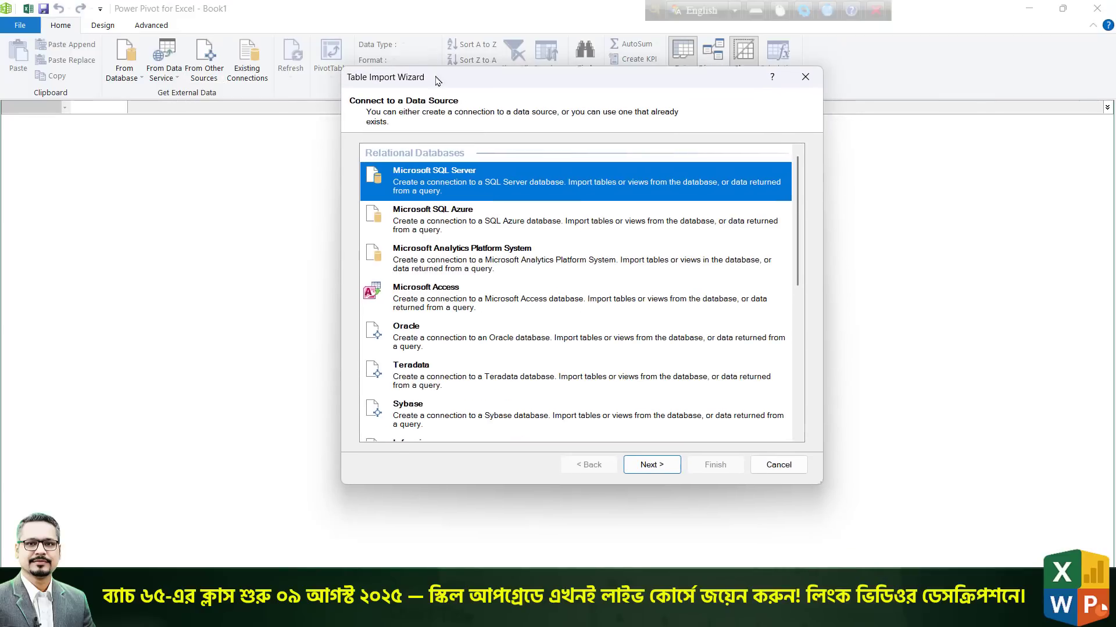
scroll(538, 302, down, 5)
scroll(537, 303, down, 3)
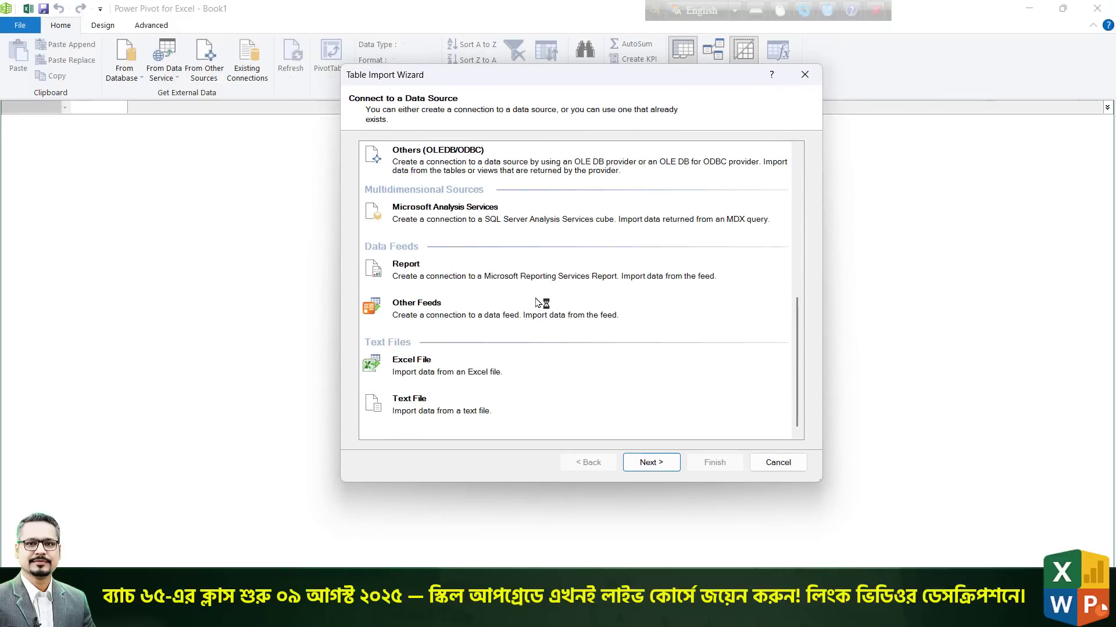
click(459, 376)
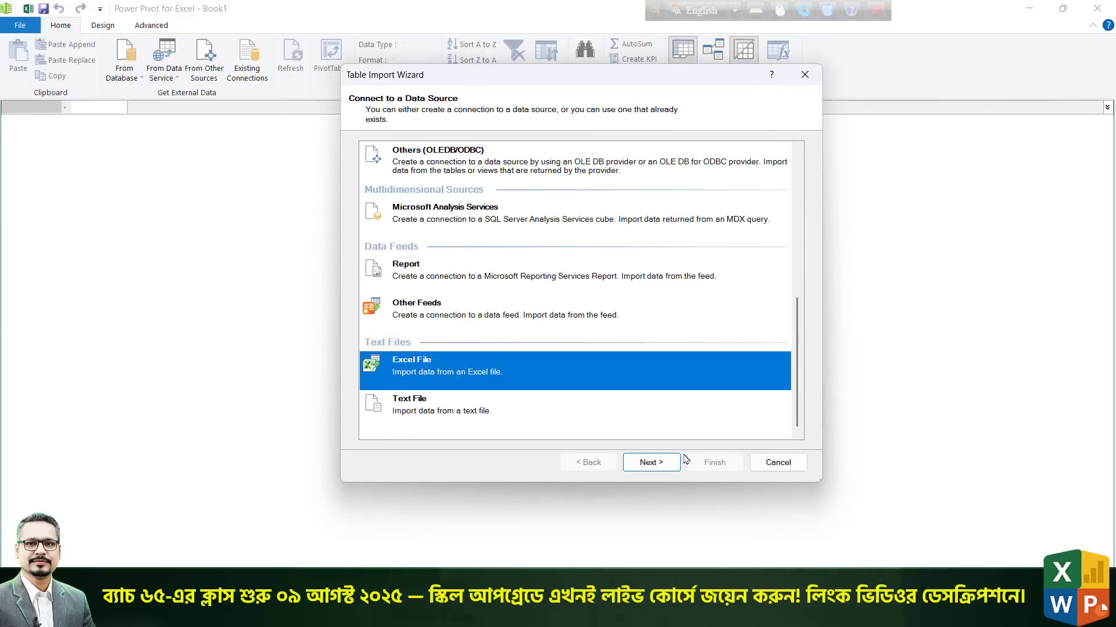
click(649, 463)
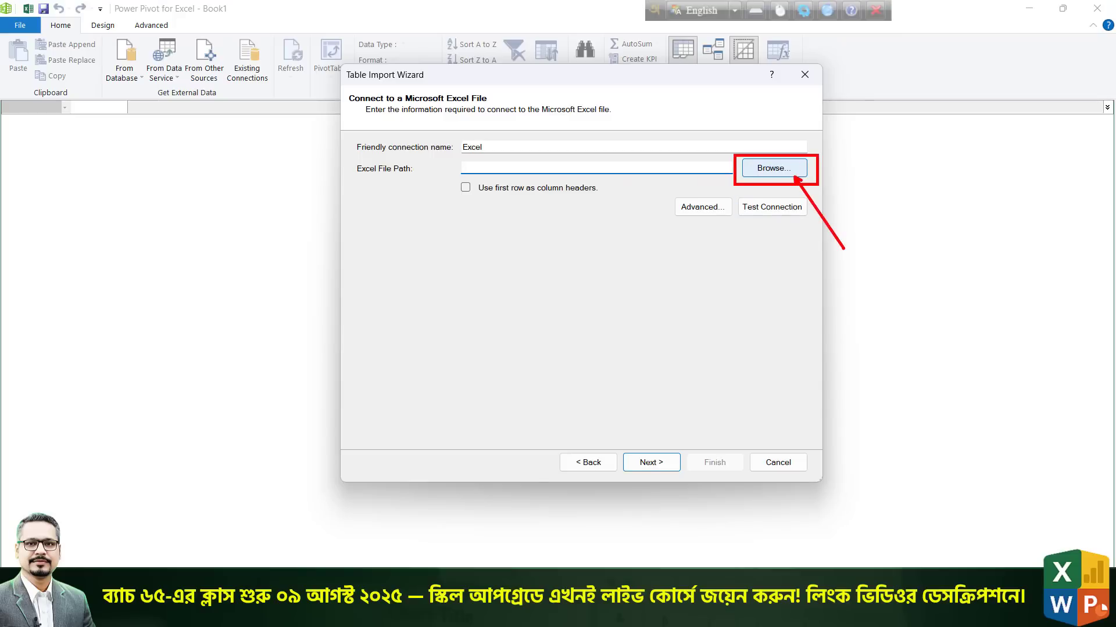
Choose SalesData.xlsx on the Desktop as the Excel file to connect to.
click(787, 174)
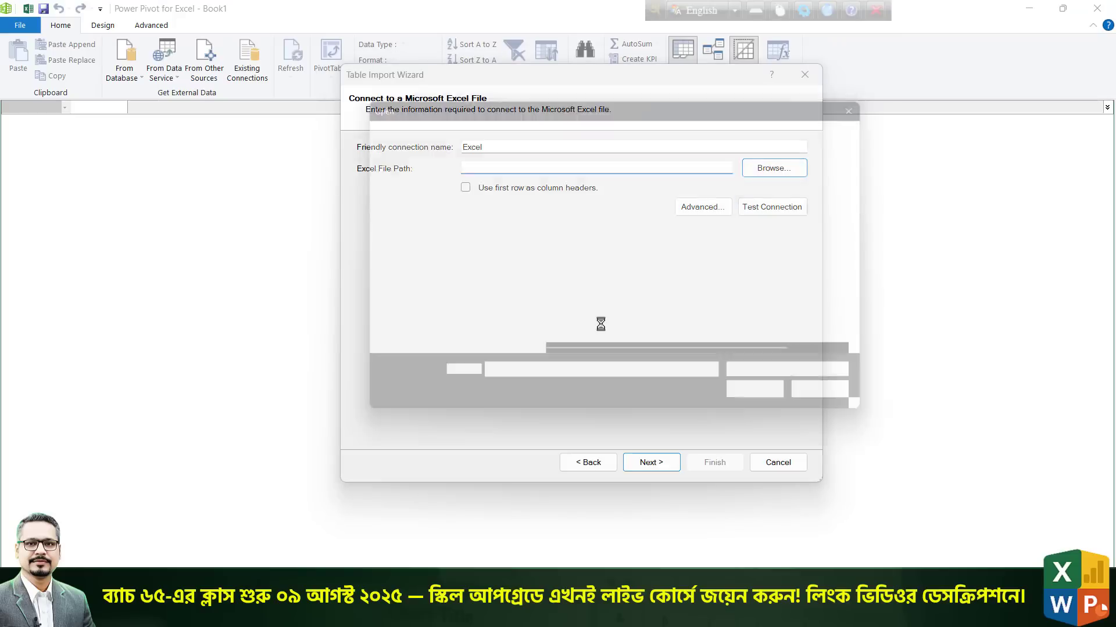
scroll(440, 267, up, 5)
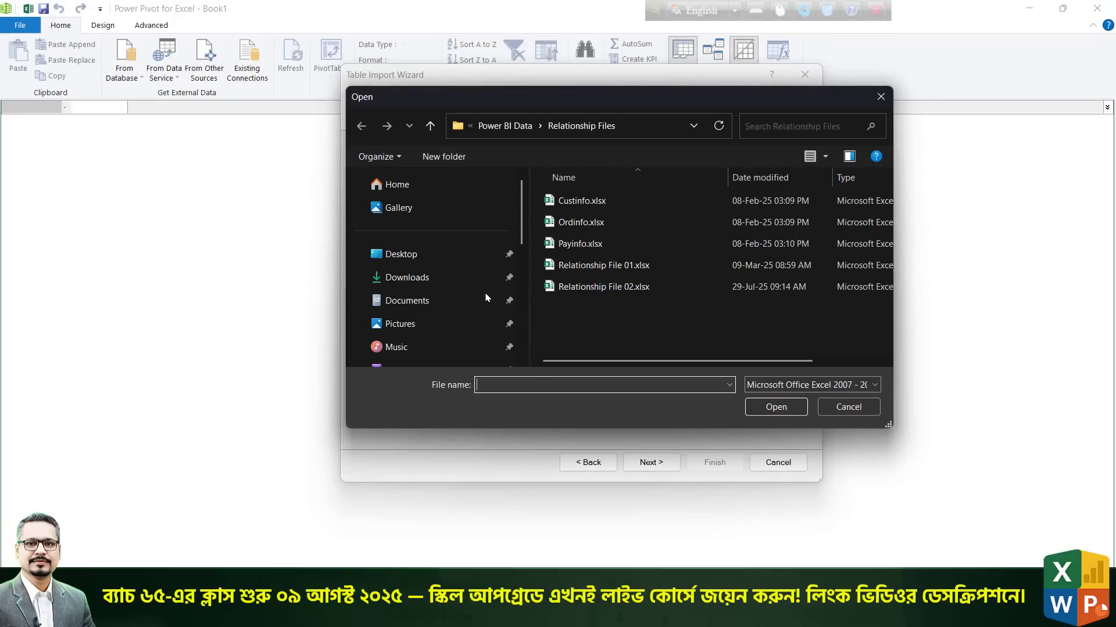
click(440, 265)
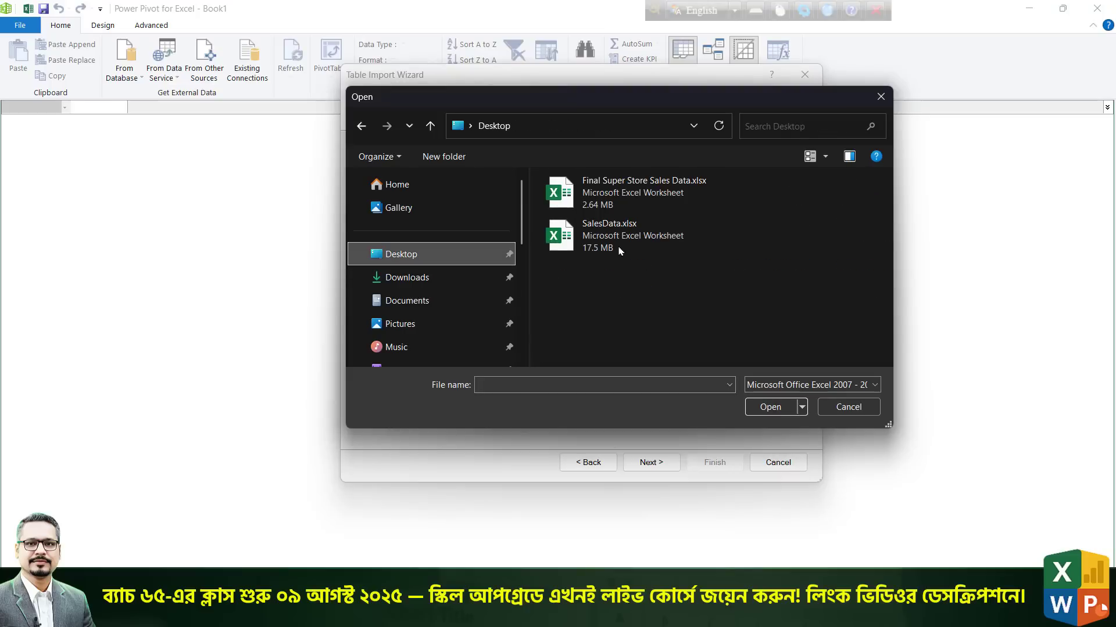
click(621, 251)
click(771, 406)
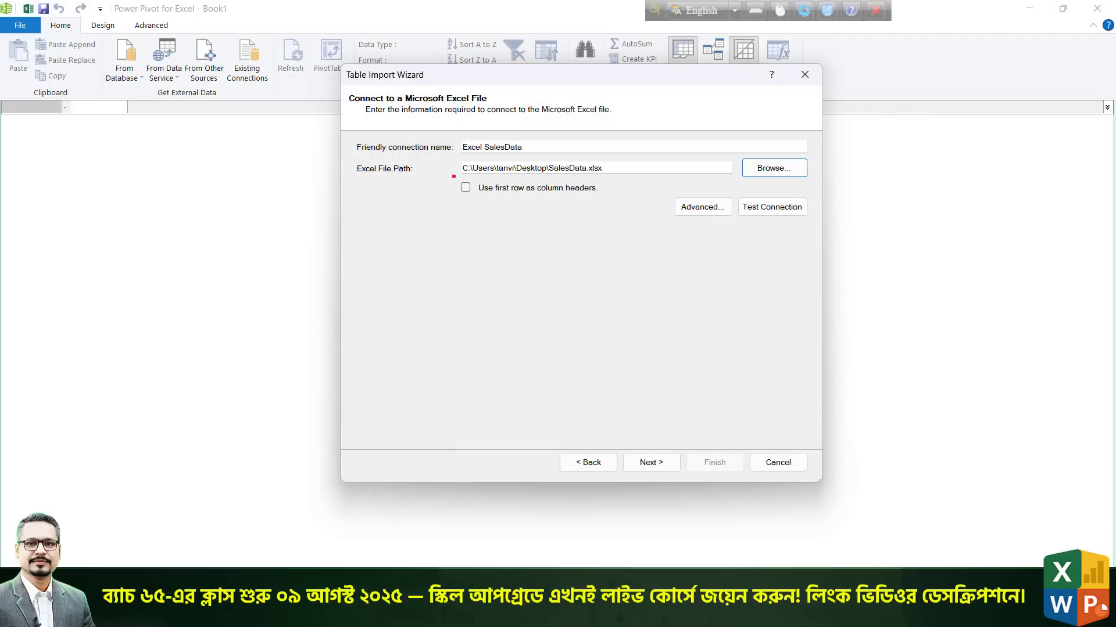
Use the first row as column headers and import the Sheet1 table into the data model.
drag(452, 177, 614, 196)
drag(616, 249, 599, 197)
key(Escape)
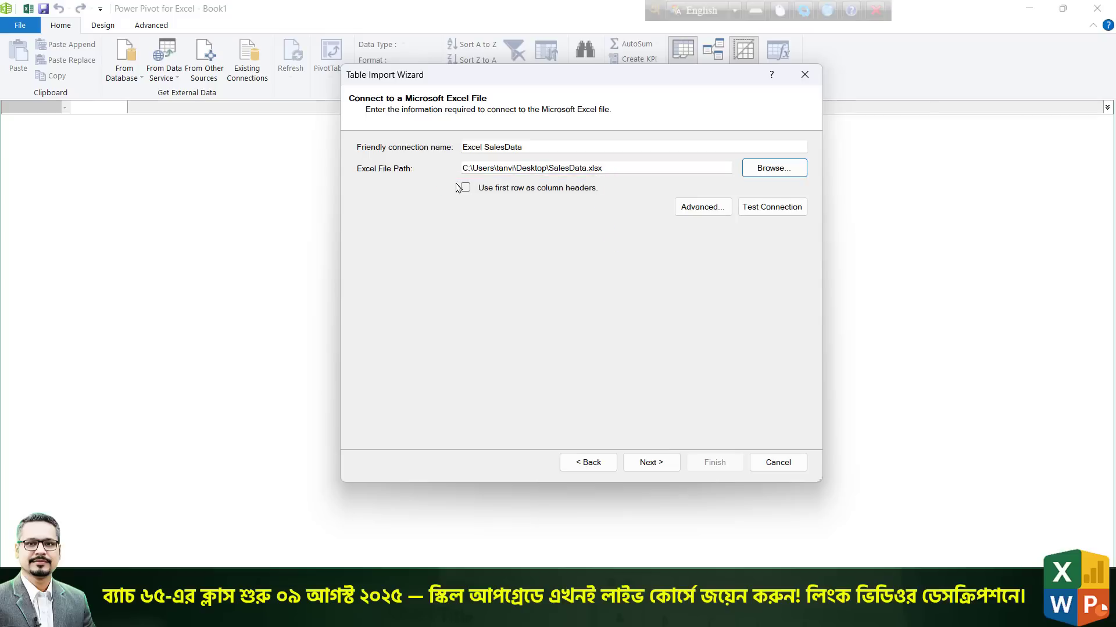
click(466, 191)
click(667, 468)
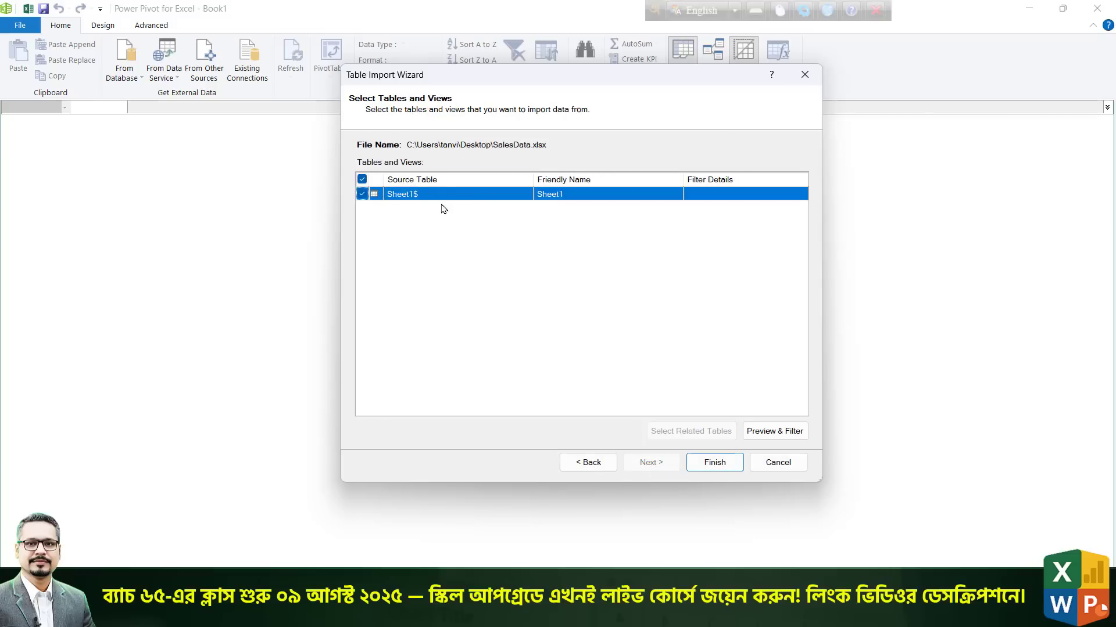
click(722, 469)
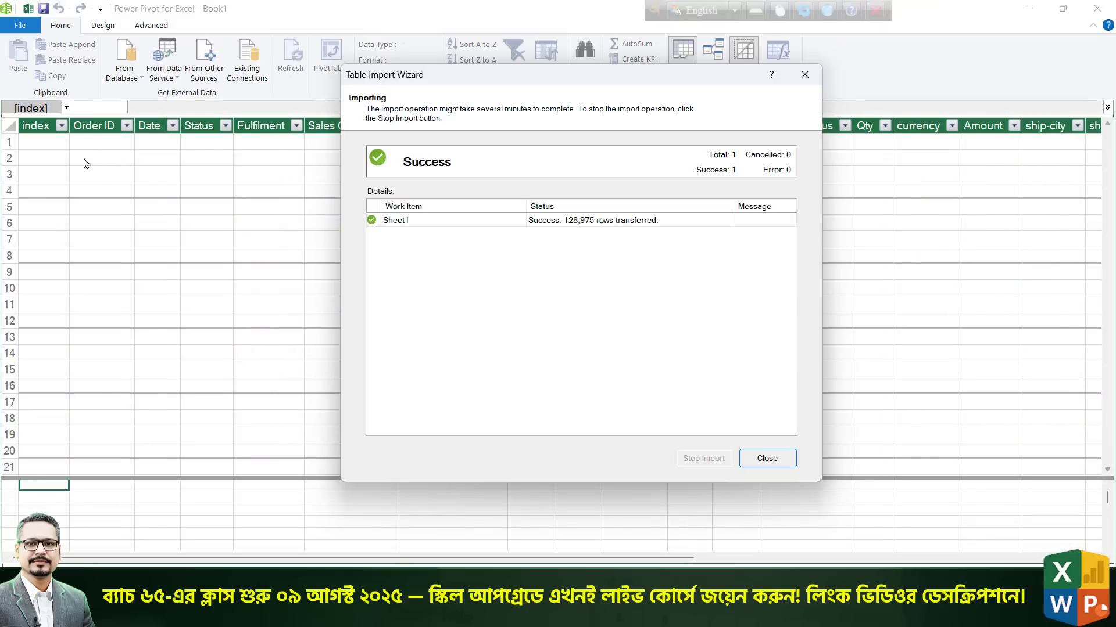
key(Return)
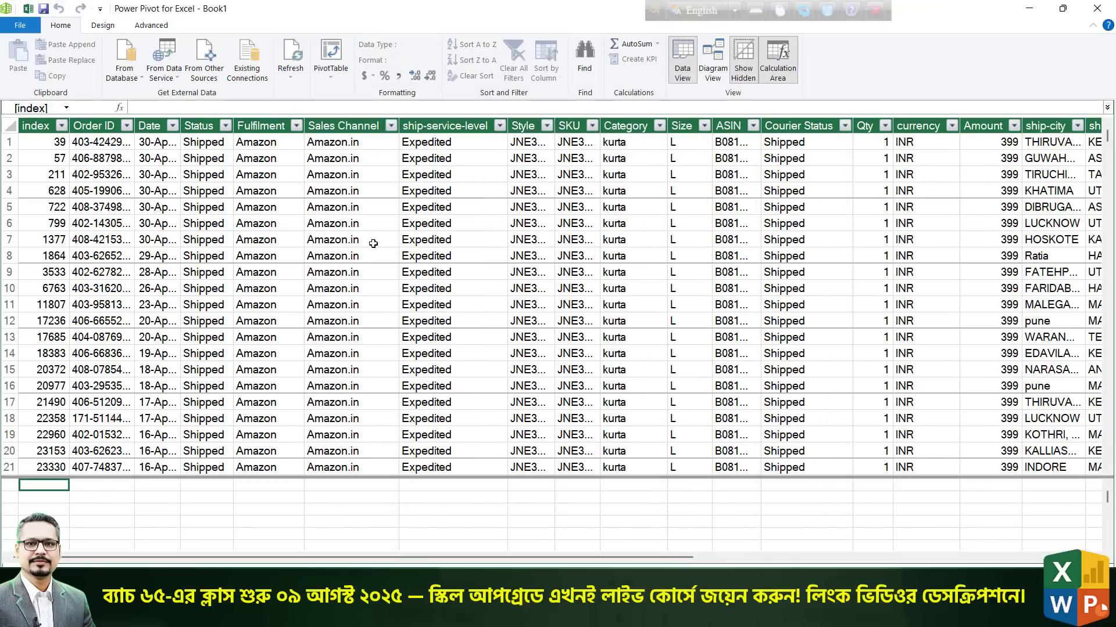
click(212, 224)
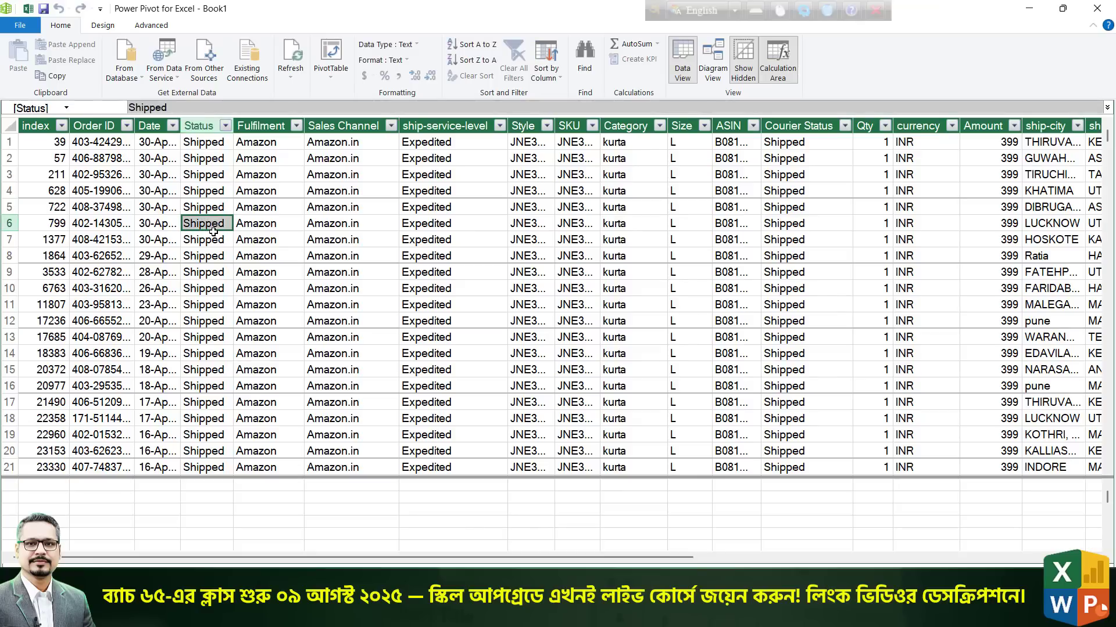
key(ctrl+2)
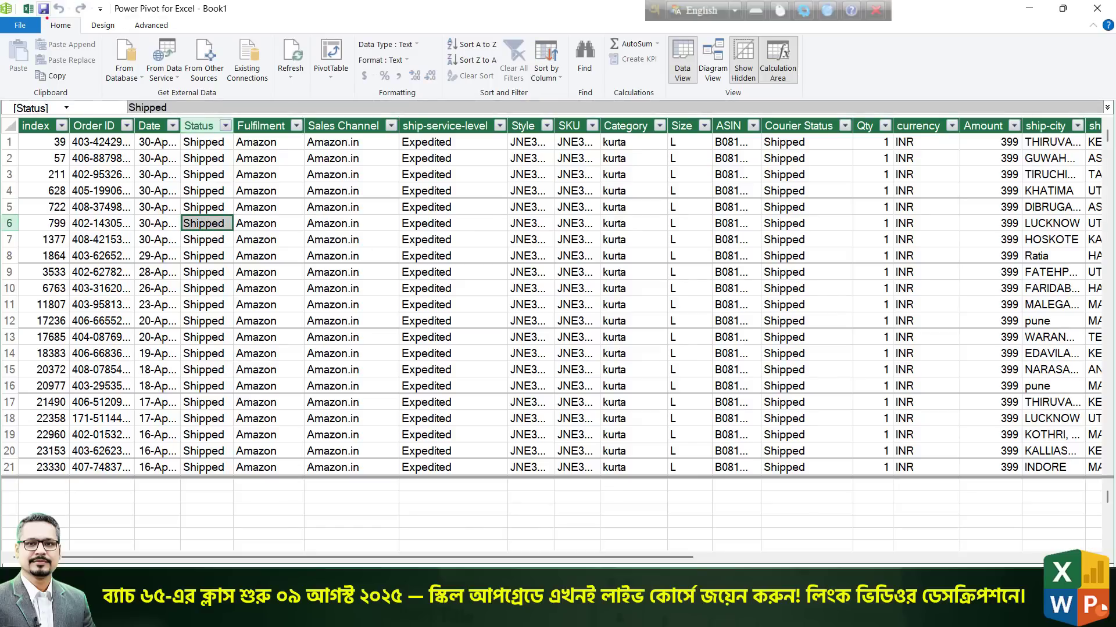
mouse_move(46, 15)
mouse_down()
mouse_move(75, 33)
mouse_move(124, 108)
mouse_up()
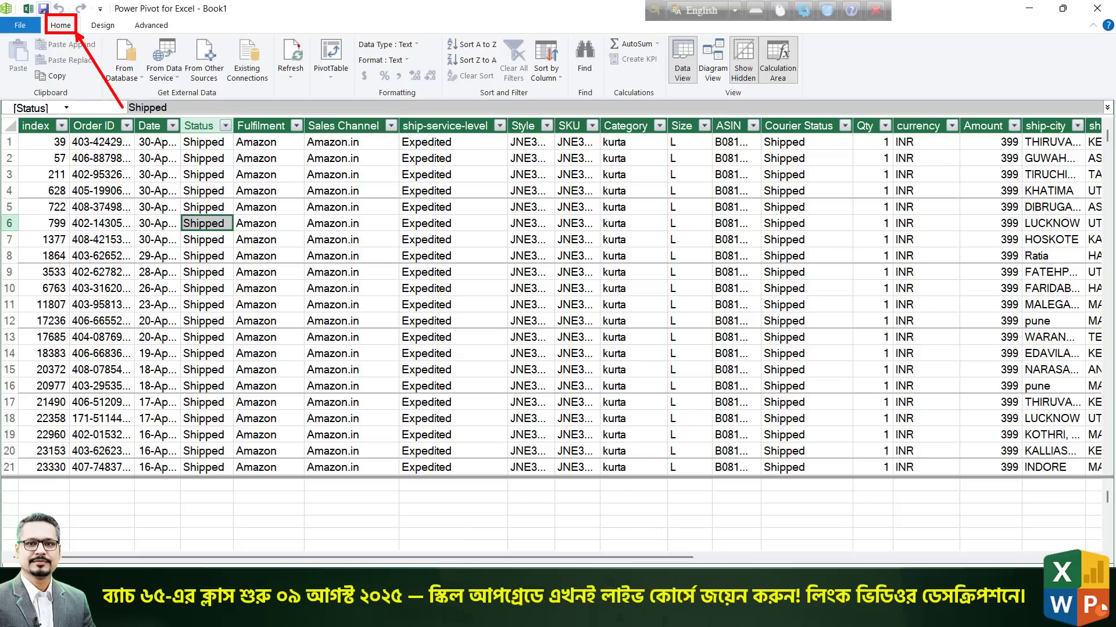
mouse_move(301, 34)
mouse_down()
mouse_move(345, 66)
mouse_move(400, 155)
mouse_up()
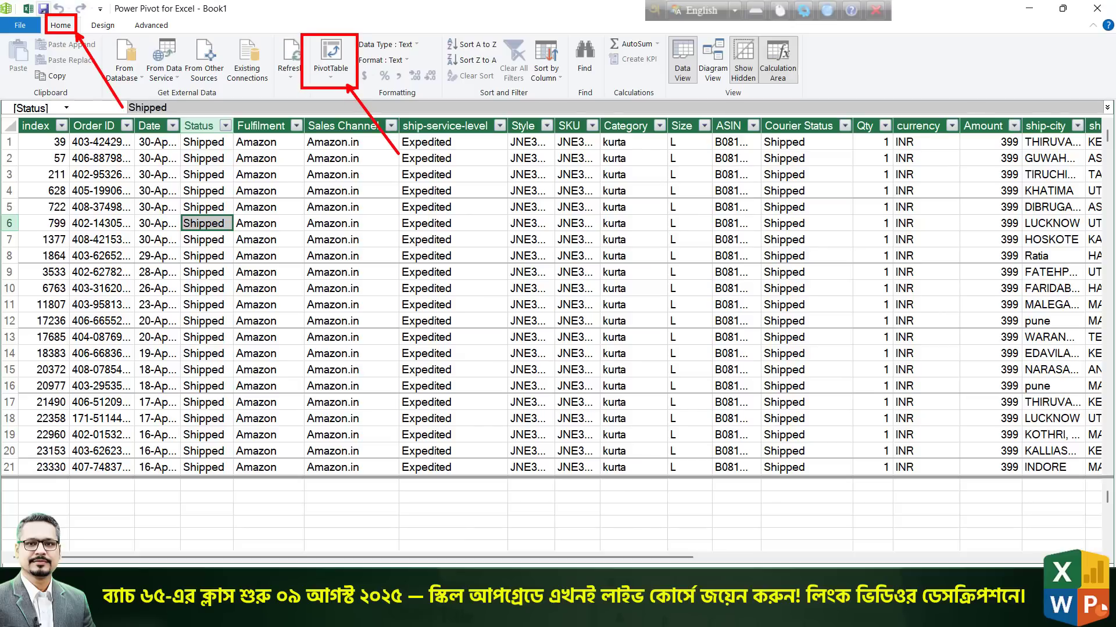
key(ctrl+2)
Create a PivotTable from the data model on the existing worksheet at cell B6.
click(331, 55)
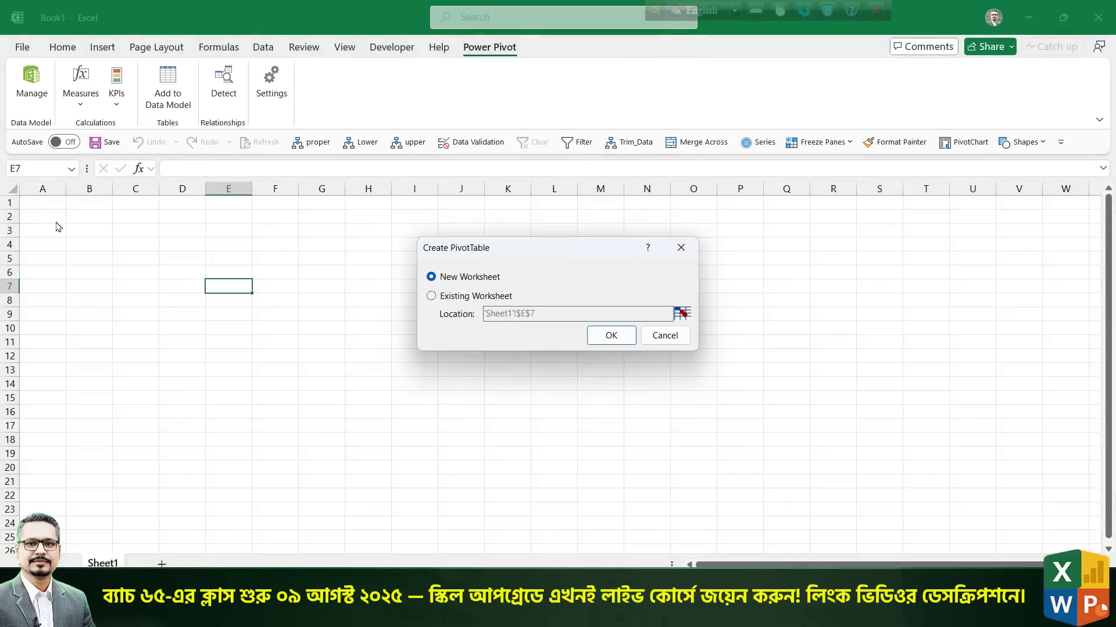
click(468, 296)
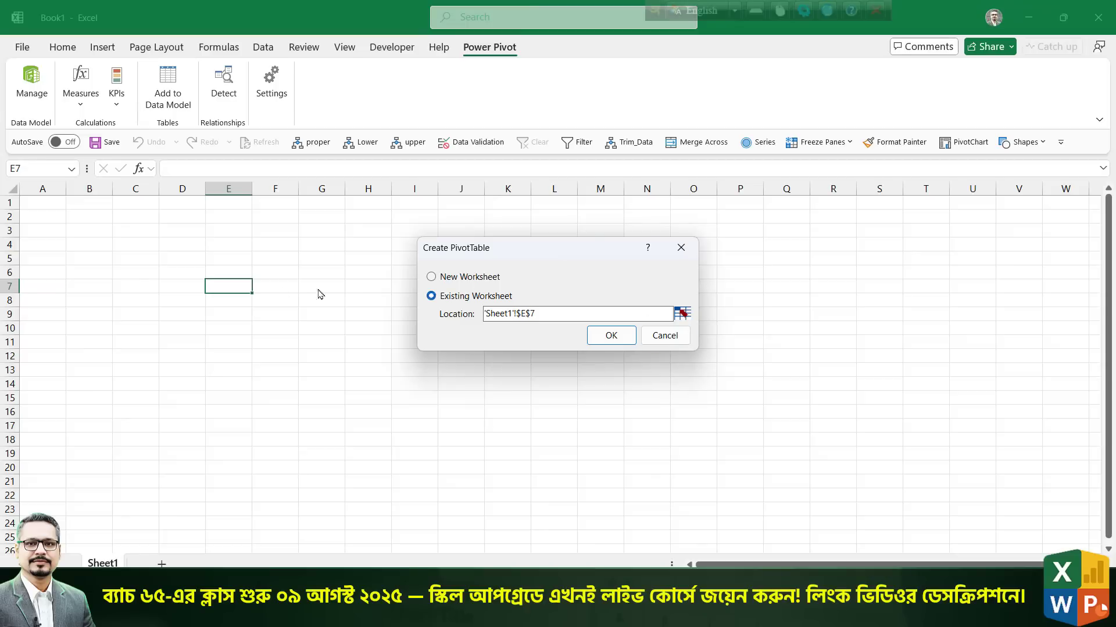
drag(567, 312, 428, 306)
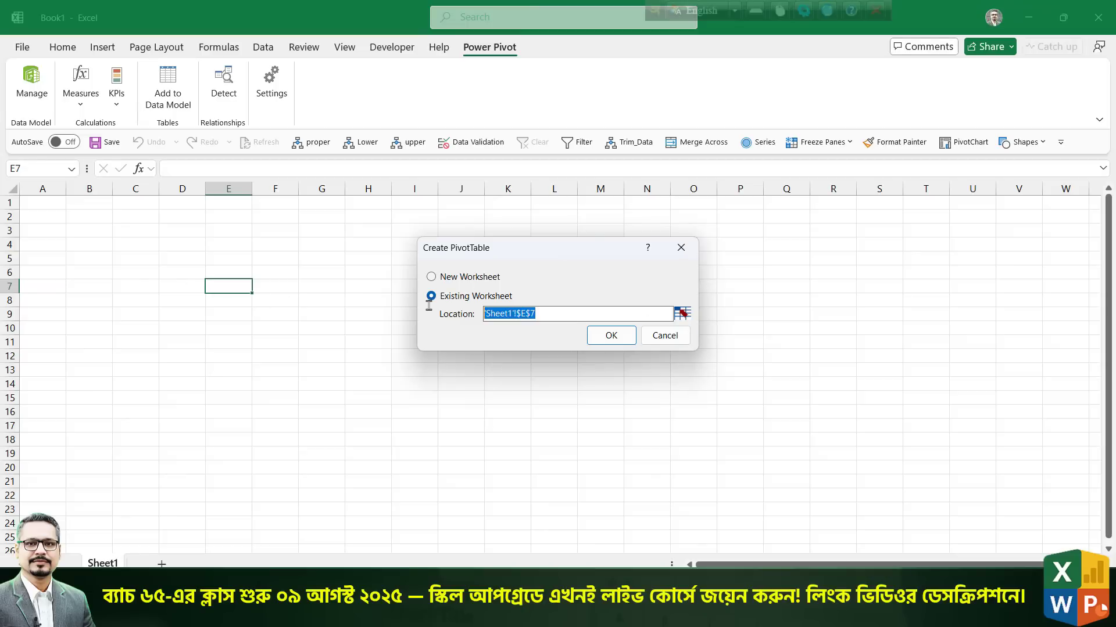
key(BackSpace)
click(681, 313)
click(44, 275)
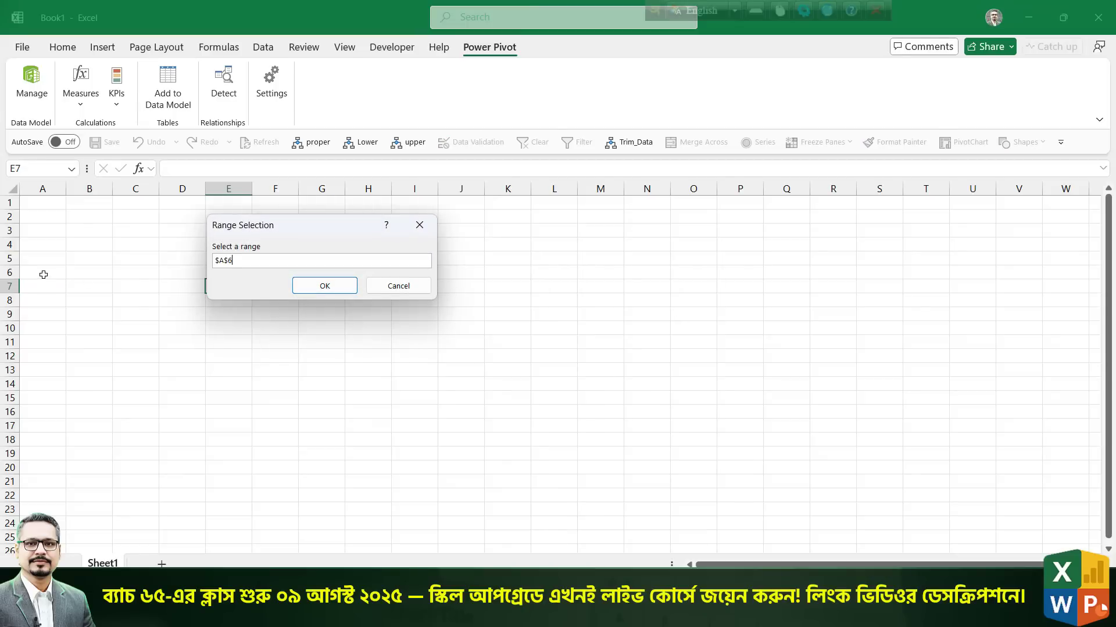
click(108, 271)
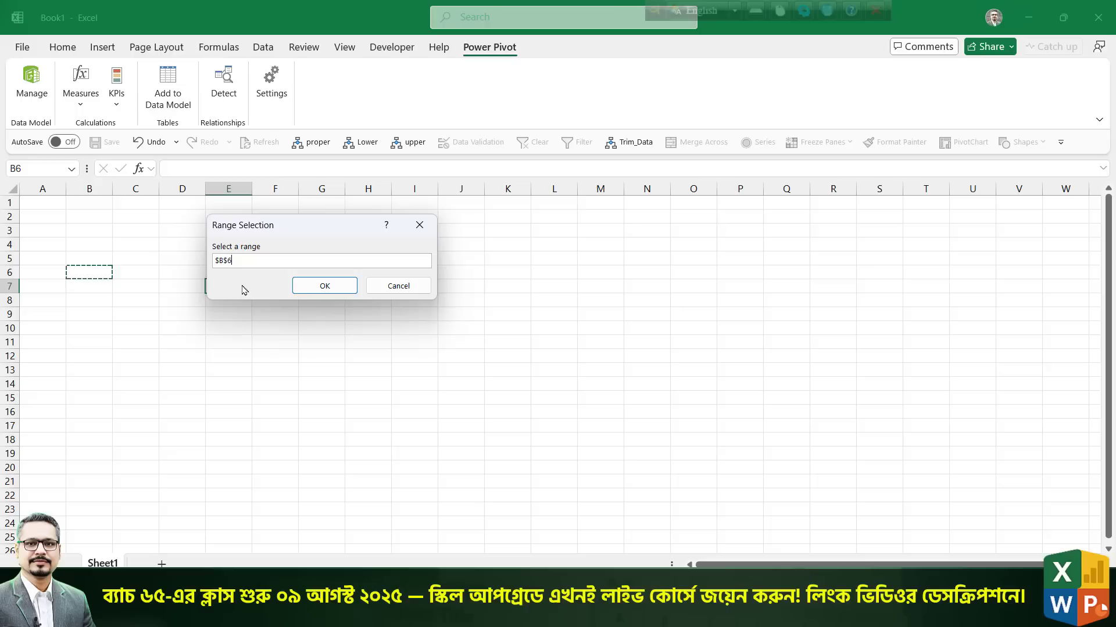
click(308, 287)
click(608, 335)
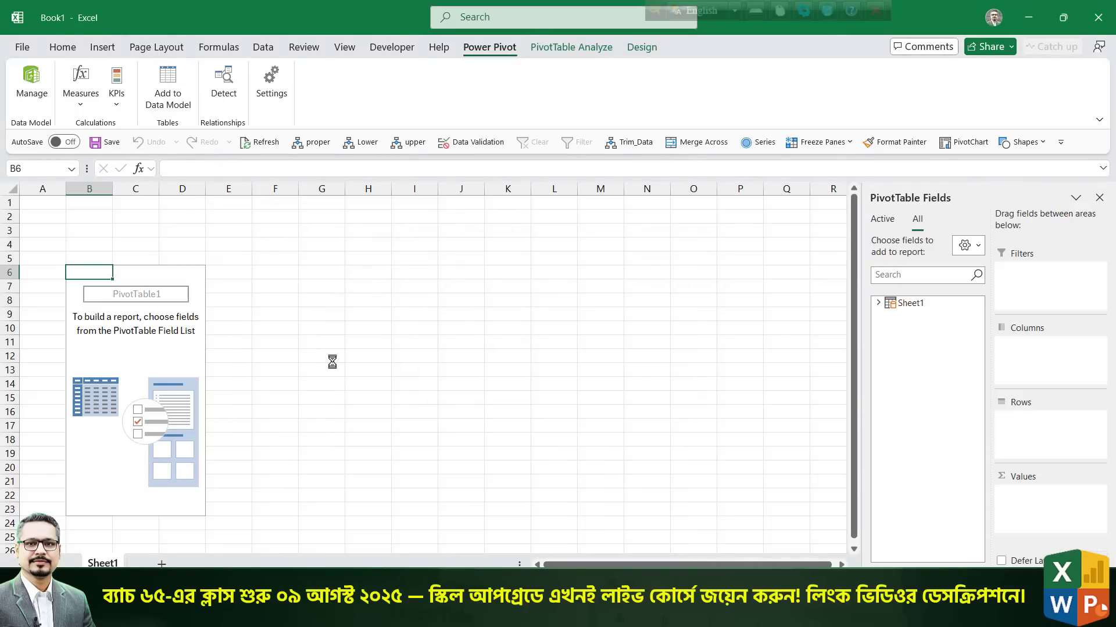
Expand the Sheet1 field list, widen the PivotTable Fields pane and add Category to the rows.
click(878, 303)
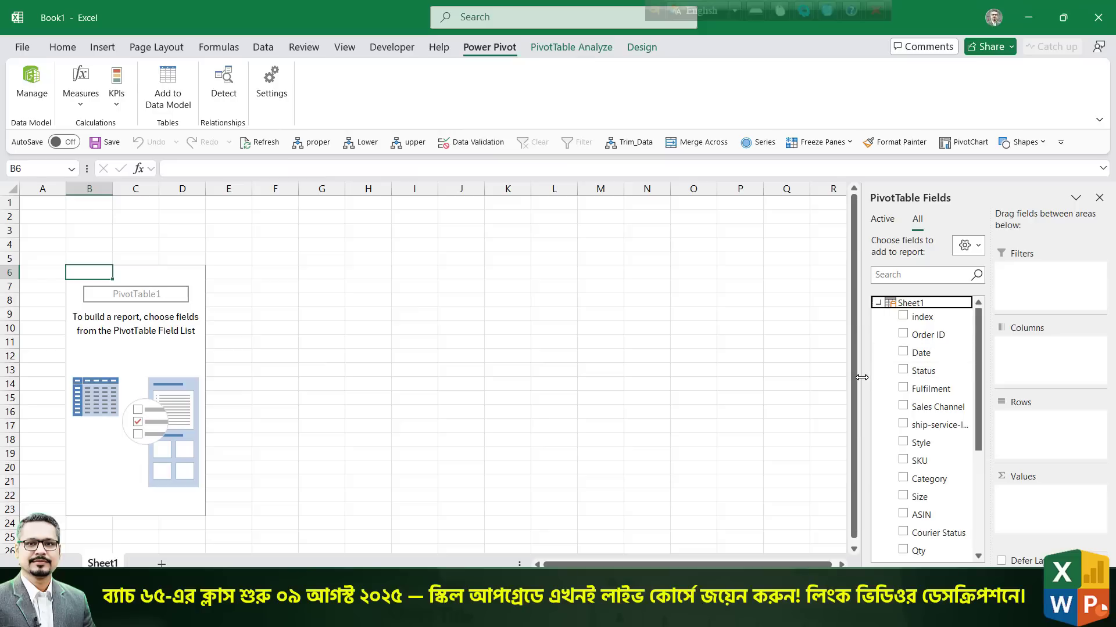
drag(862, 377, 817, 378)
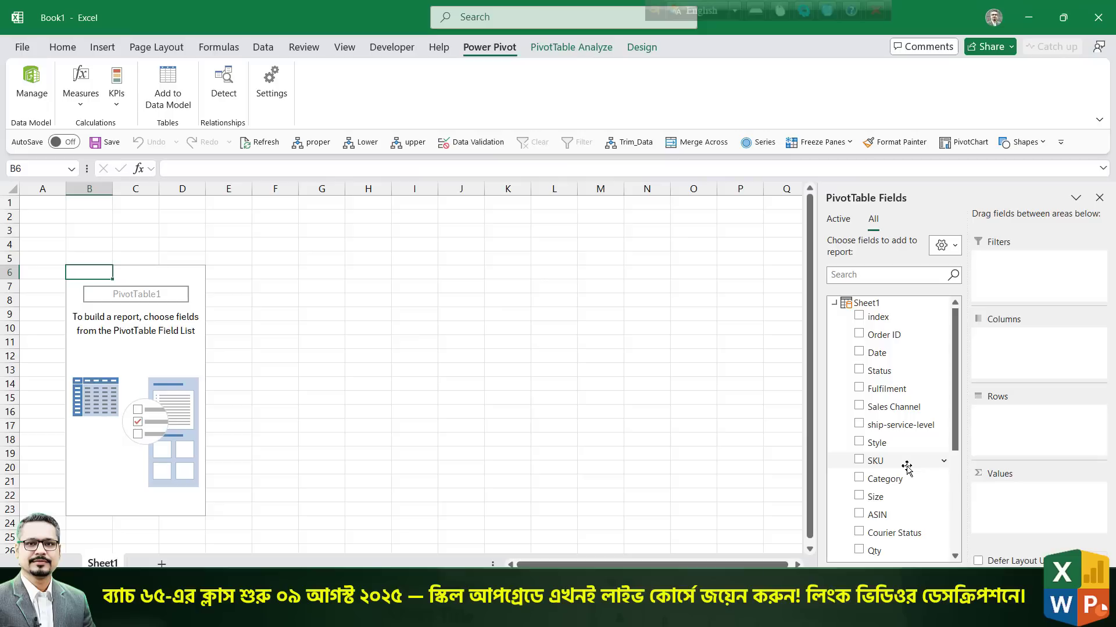
scroll(907, 468, down, 1)
drag(889, 443, 986, 434)
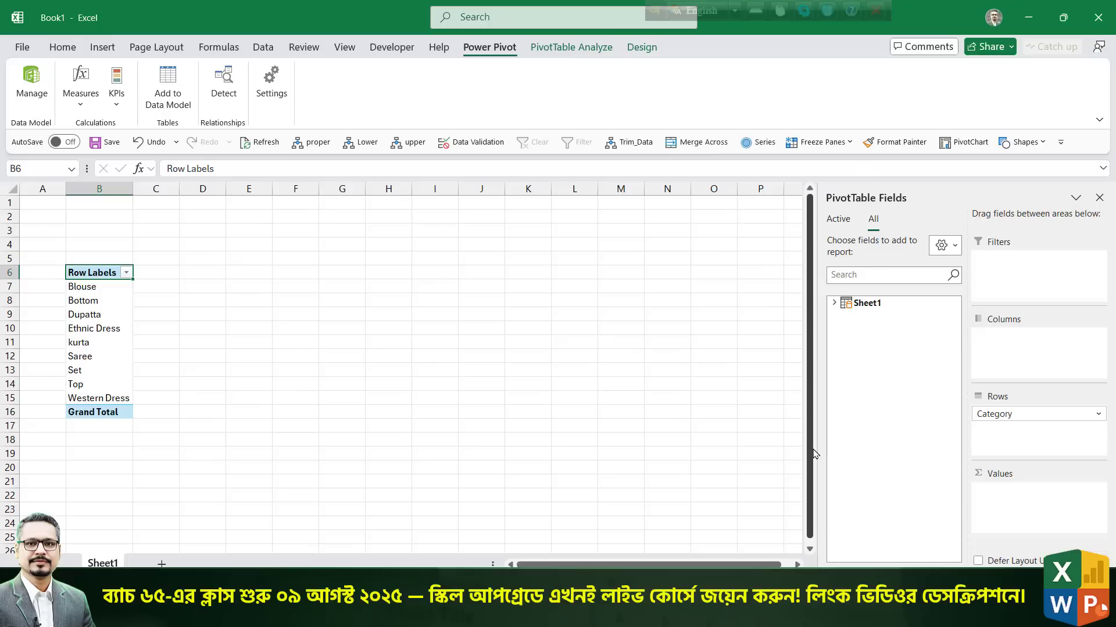
Add the Amount field from Sheet1 to the PivotTable values as a sum.
click(835, 302)
scroll(899, 506, down, 2)
scroll(898, 506, down, 3)
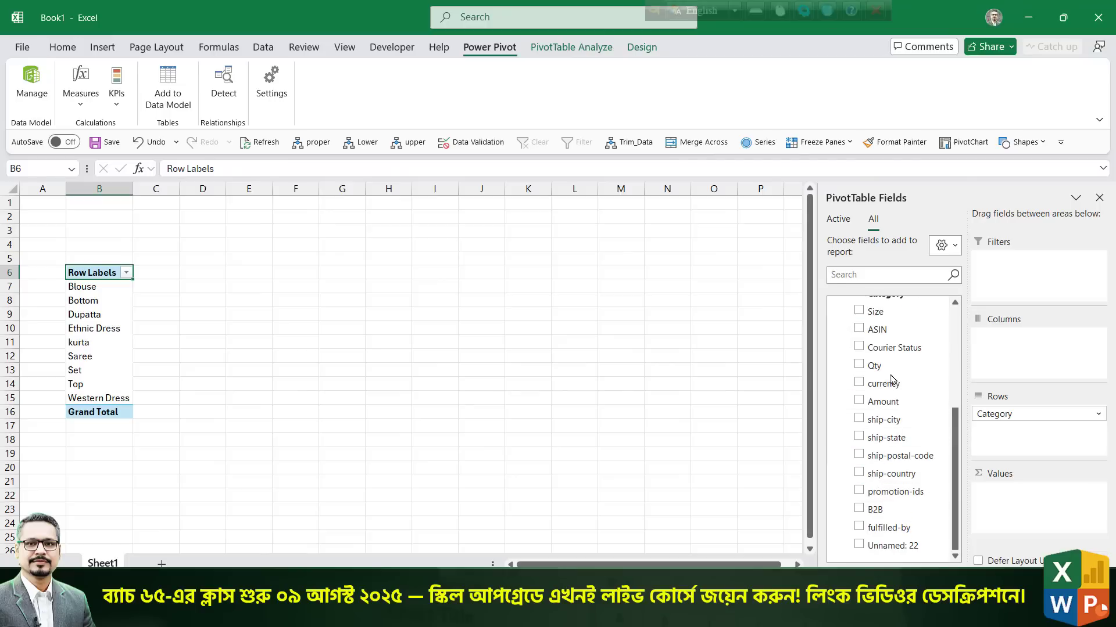
drag(888, 401, 1010, 491)
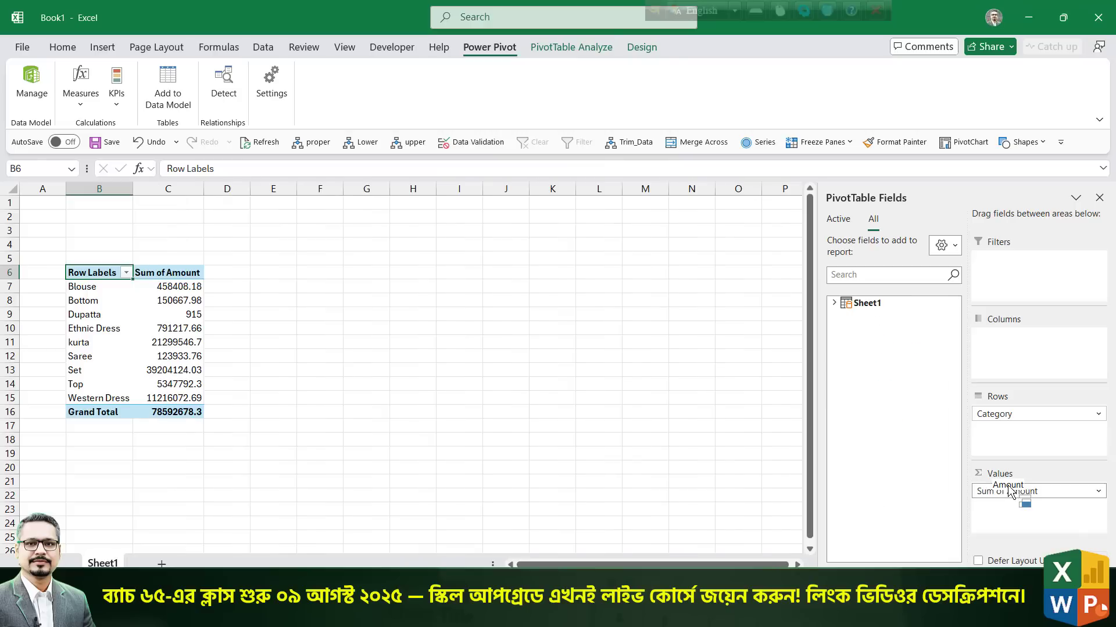
click(183, 329)
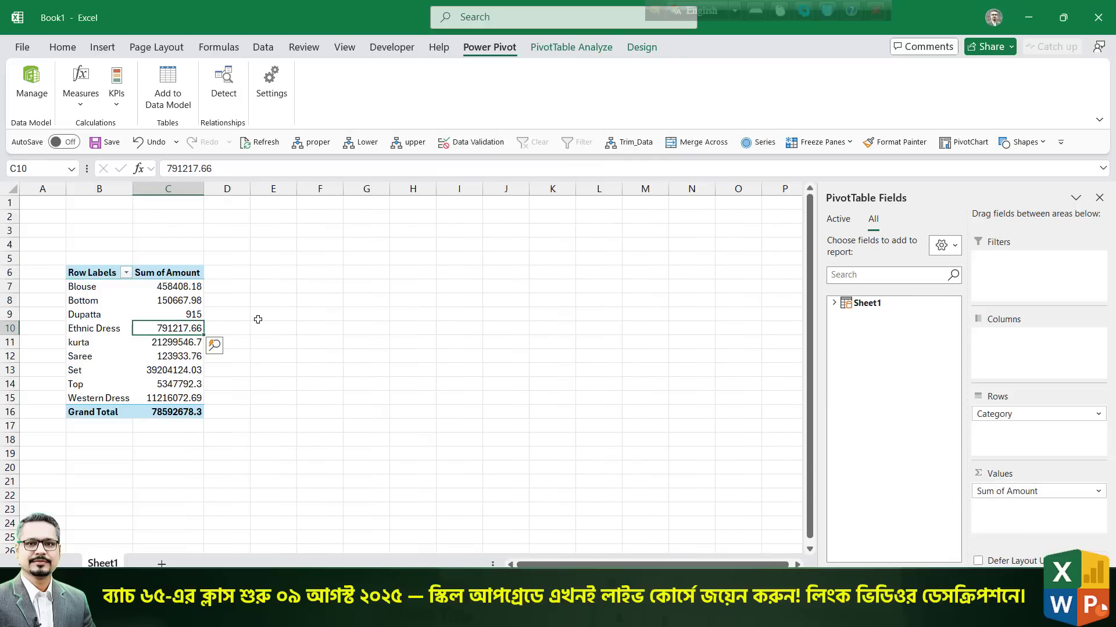
key(ctrl+2)
drag(184, 273, 215, 412)
drag(216, 413, 263, 469)
key(Escape)
Format the Sum of Amount values in the PivotTable as Number with 0 decimal places through the value field settings.
click(179, 285)
right_click(175, 285)
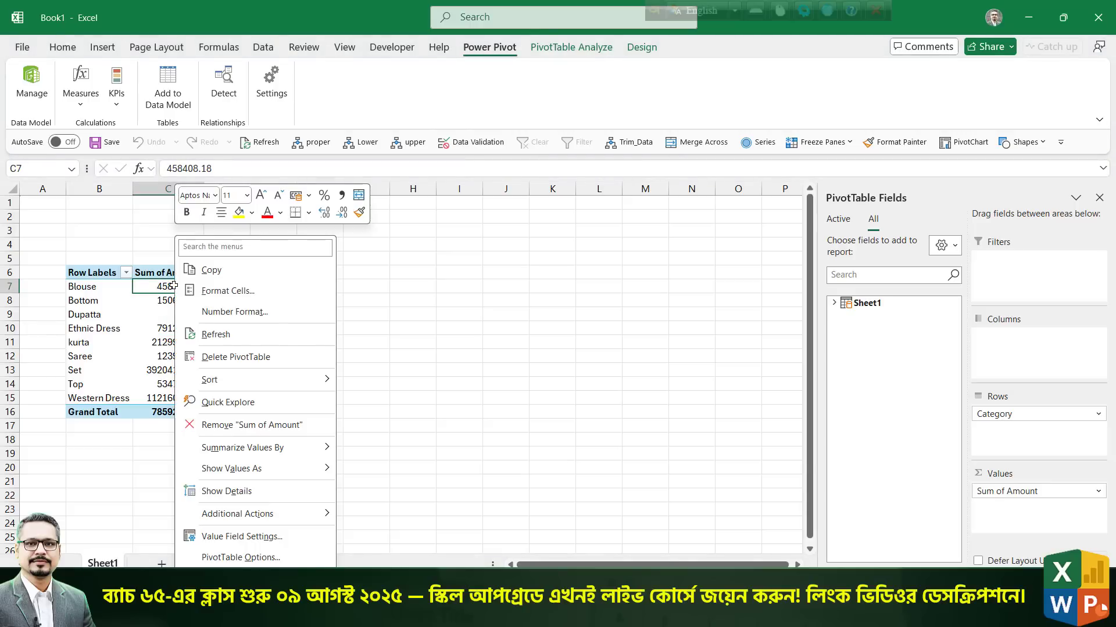
click(248, 536)
drag(210, 362, 328, 176)
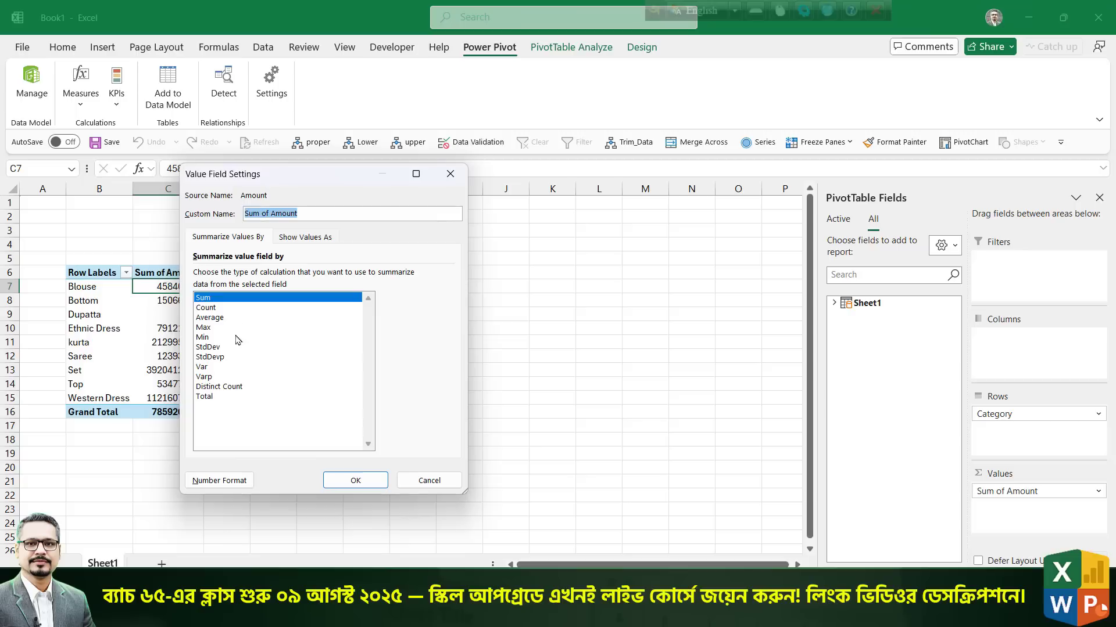
click(219, 481)
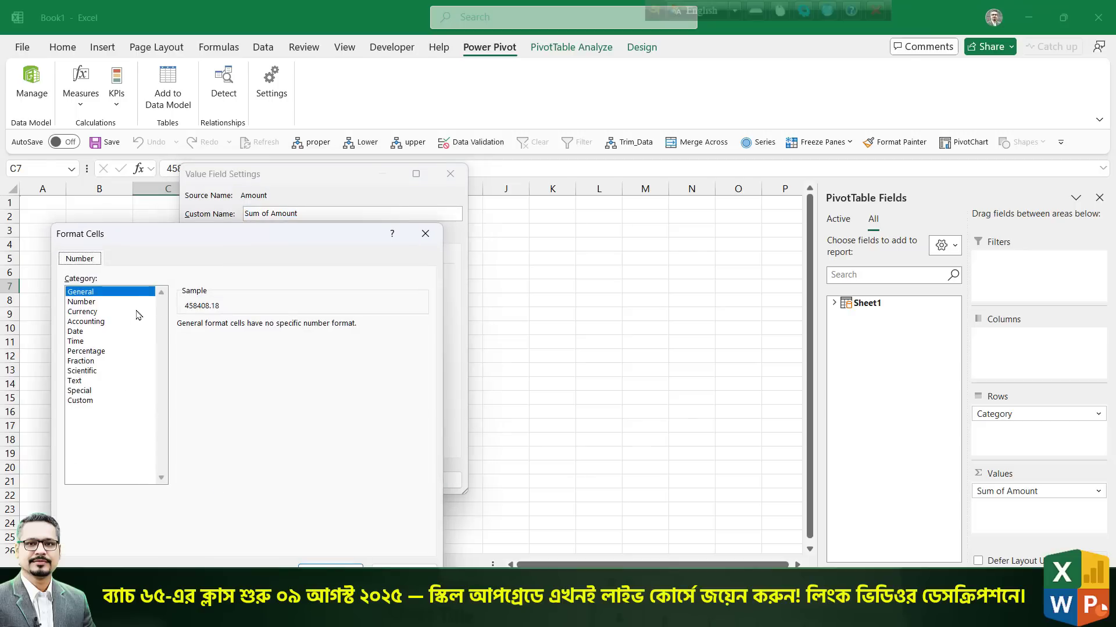
click(86, 302)
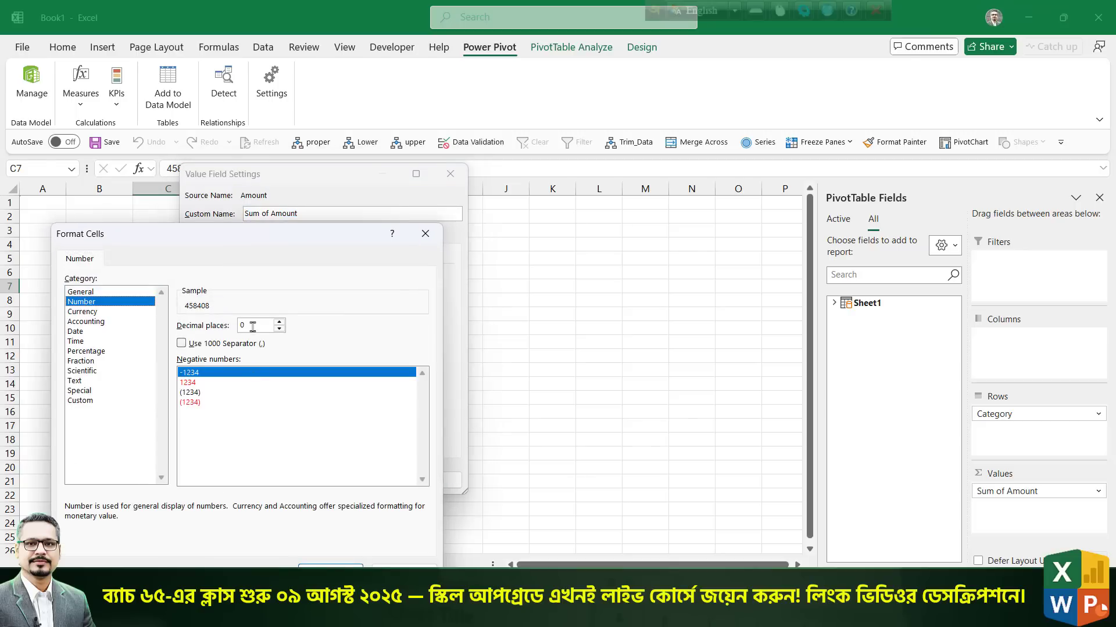
click(330, 566)
click(355, 479)
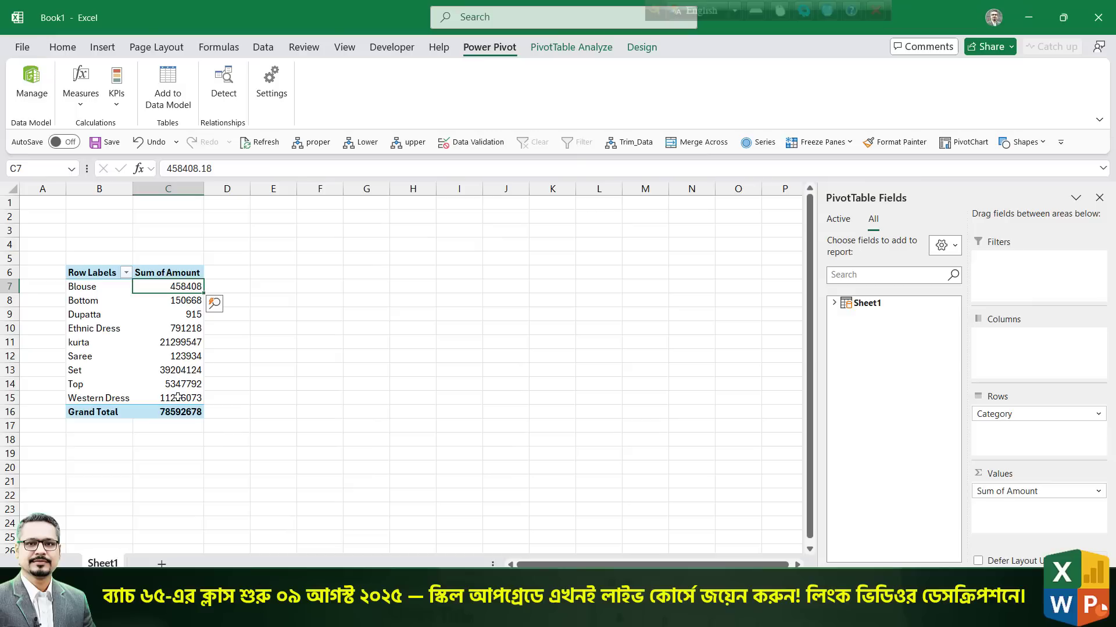
mouse_move(48, 260)
mouse_down()
mouse_move(144, 283)
mouse_move(201, 396)
mouse_up()
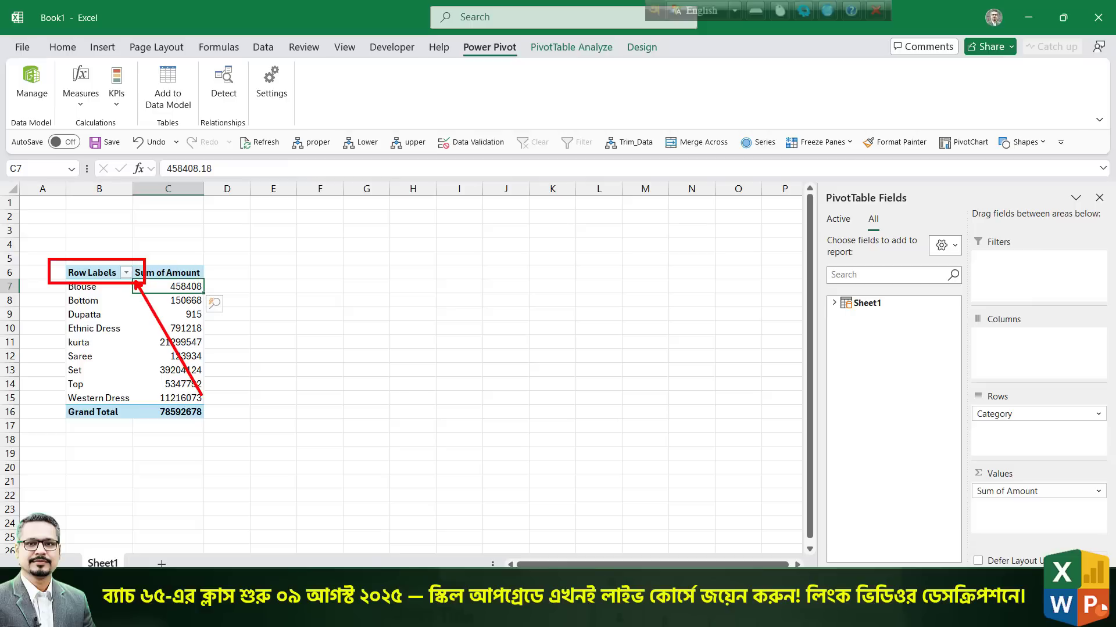
key(Escape)
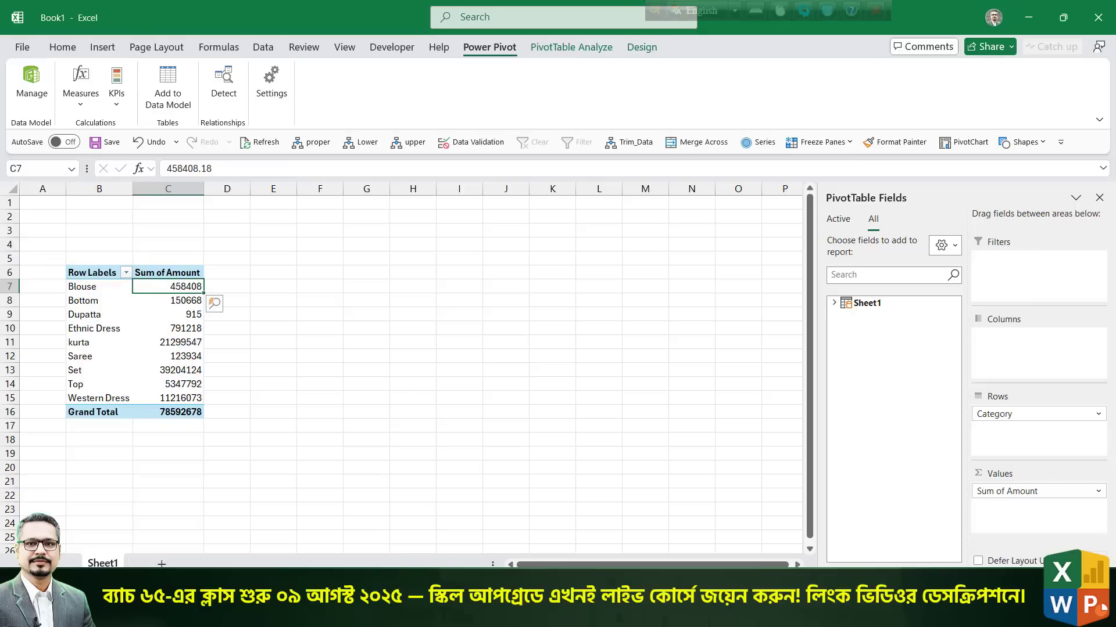
key(Down)
key(Down)
key(Down)
key(Down)
key(Down)
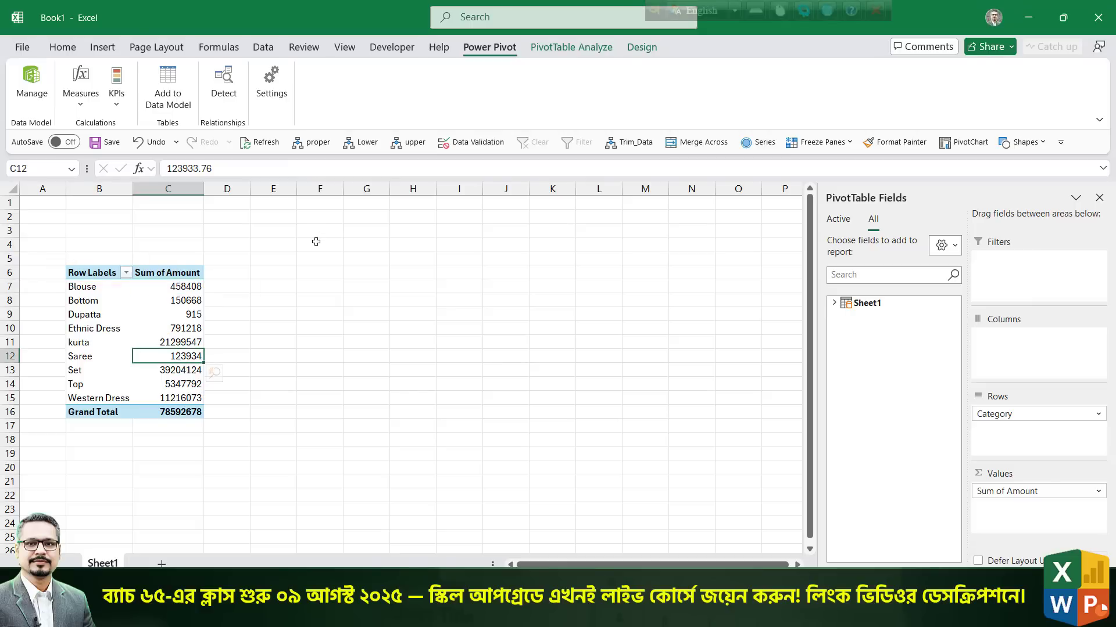
Change the PivotTable's report layout so the row header uses the field name Category.
mouse_move(608, 36)
mouse_down()
mouse_move(669, 68)
mouse_move(701, 130)
mouse_up()
key(Escape)
click(642, 47)
click(116, 87)
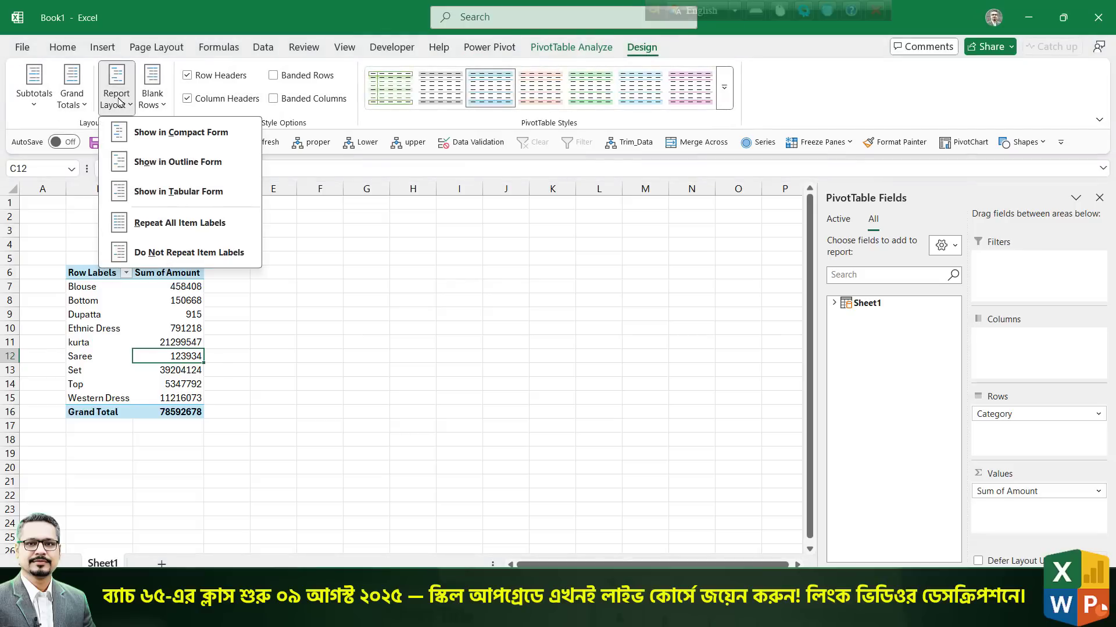
click(311, 240)
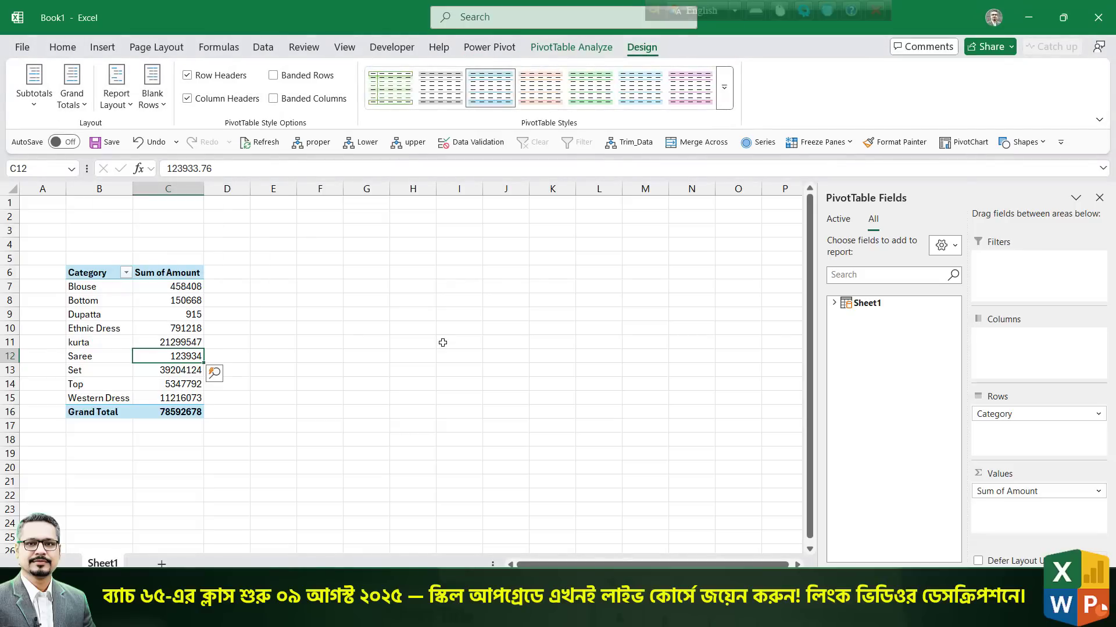
Apply the medium PivotTable style with black header and total rows and light grey body to the Category PivotTable.
mouse_move(471, 143)
mouse_down()
mouse_move(169, 324)
mouse_move(511, 113)
mouse_up()
drag(345, 56, 736, 133)
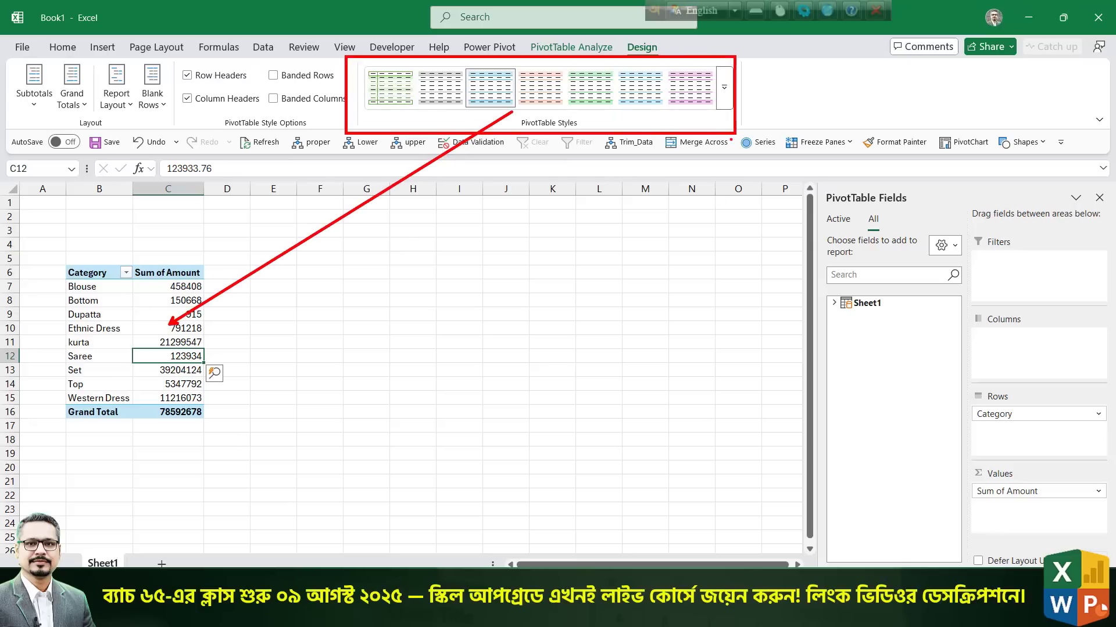
click(724, 87)
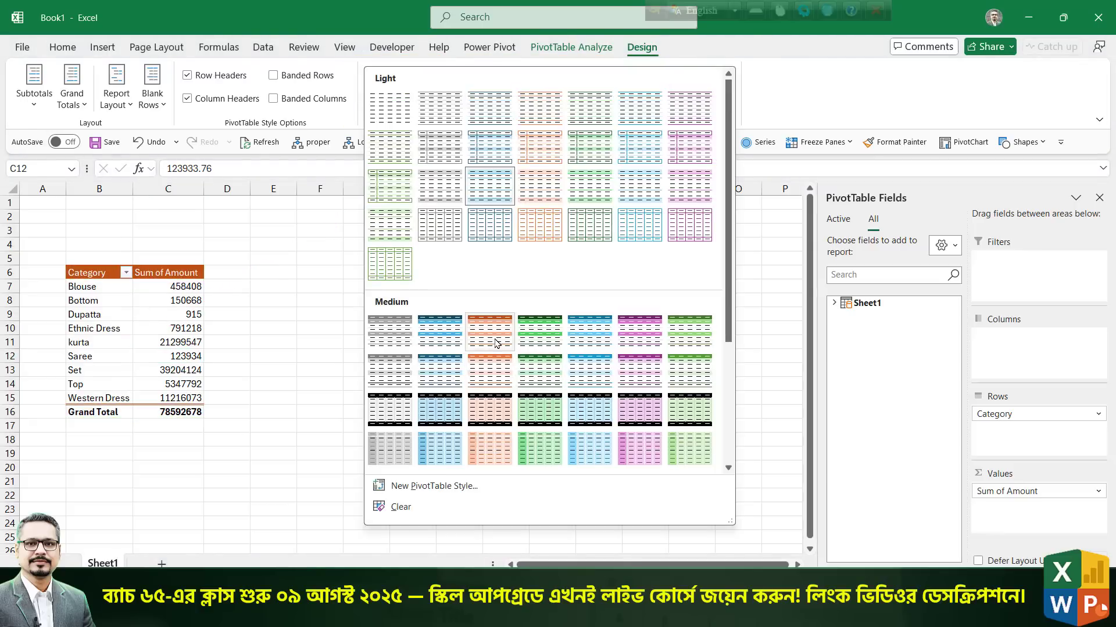
click(390, 409)
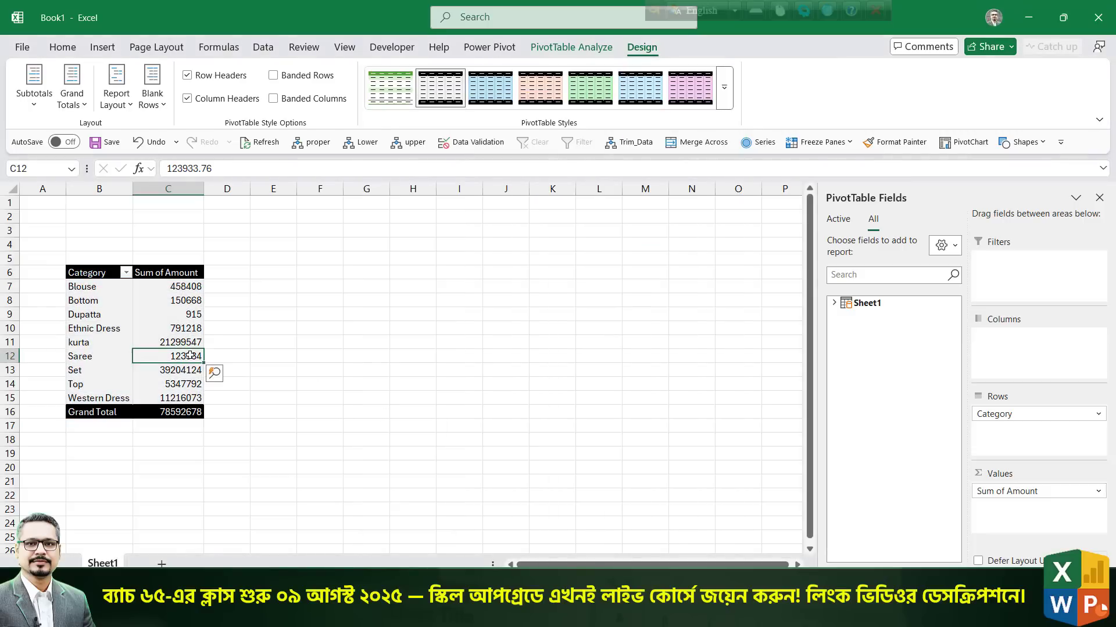
mouse_move(189, 356)
Open the Power Pivot data model window to review the imported table and return to the workbook.
click(477, 55)
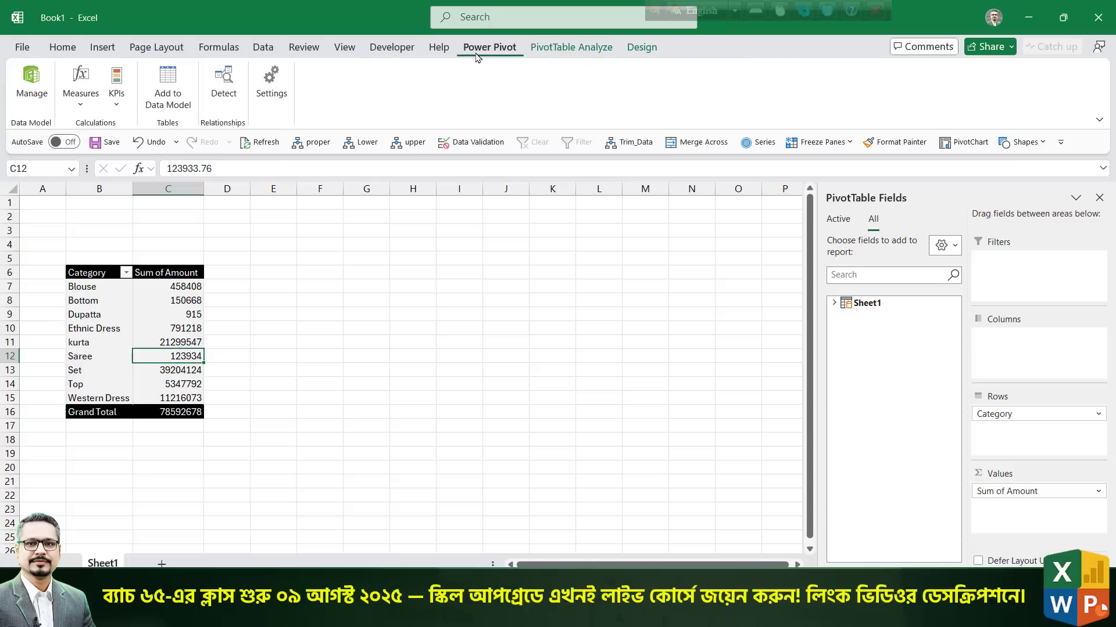
click(33, 77)
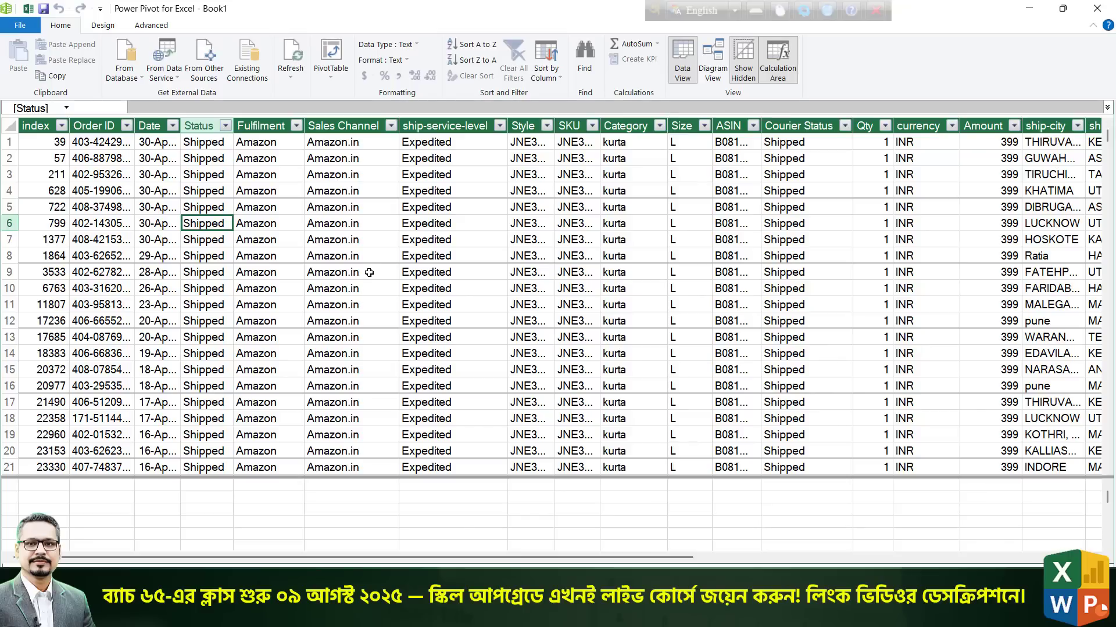
drag(451, 415, 351, 240)
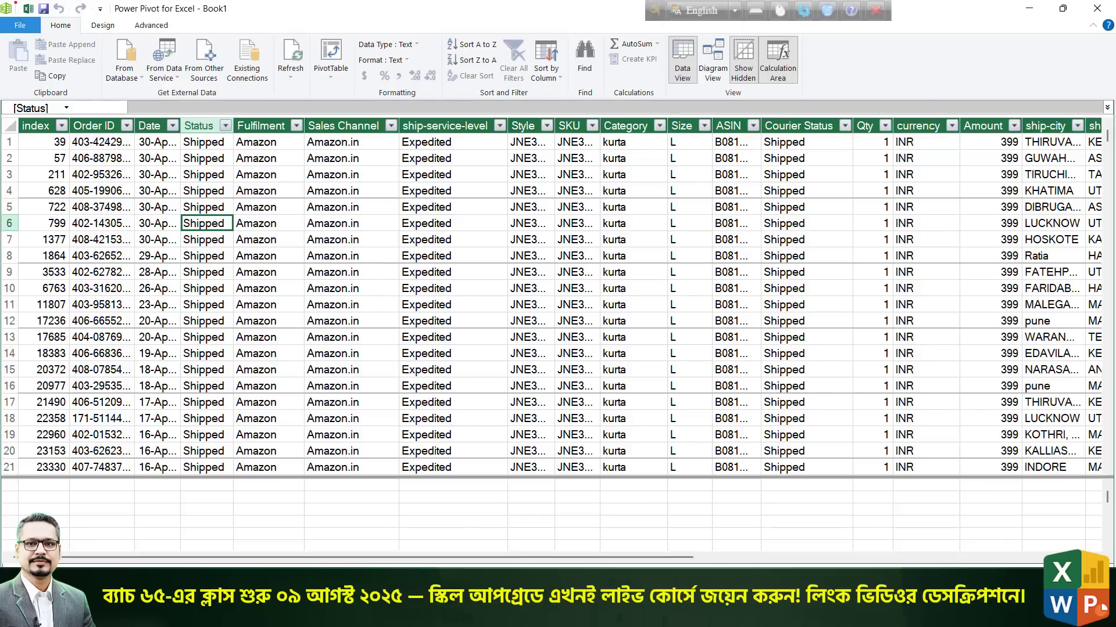
drag(17, 2, 36, 21)
drag(59, 62, 38, 19)
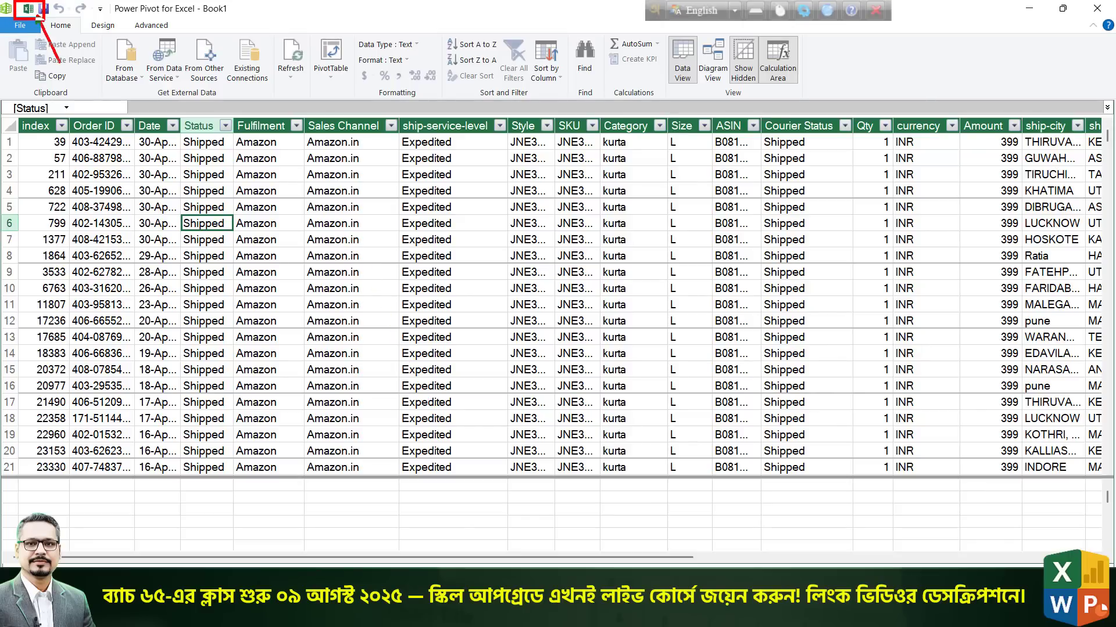
click(28, 9)
Copy the whole Category PivotTable and paste the duplicate at cell E6.
click(120, 303)
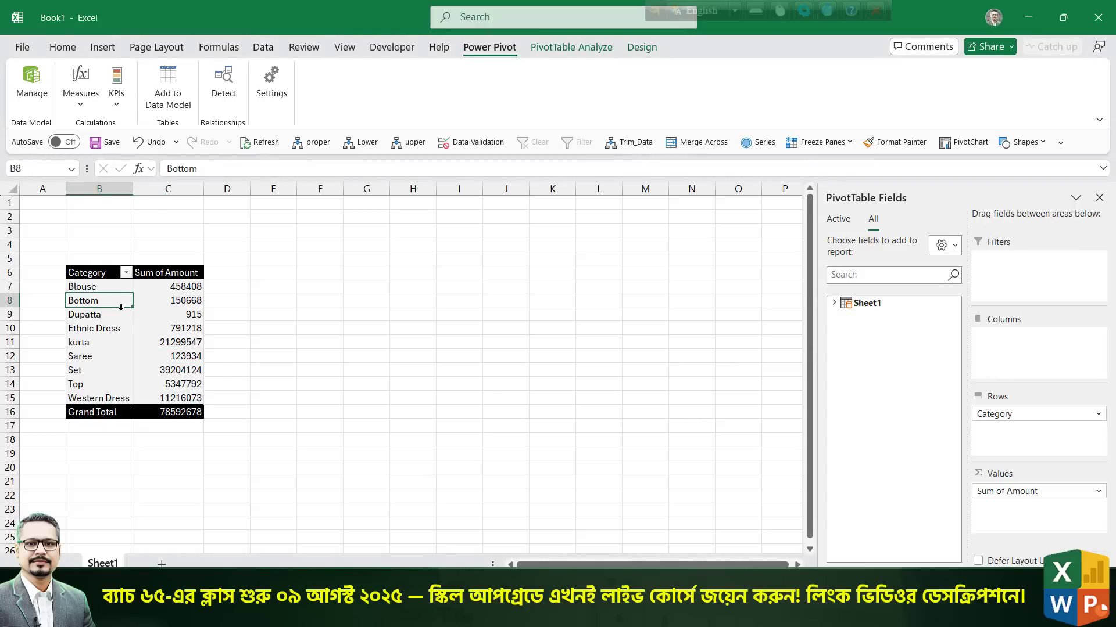
click(834, 303)
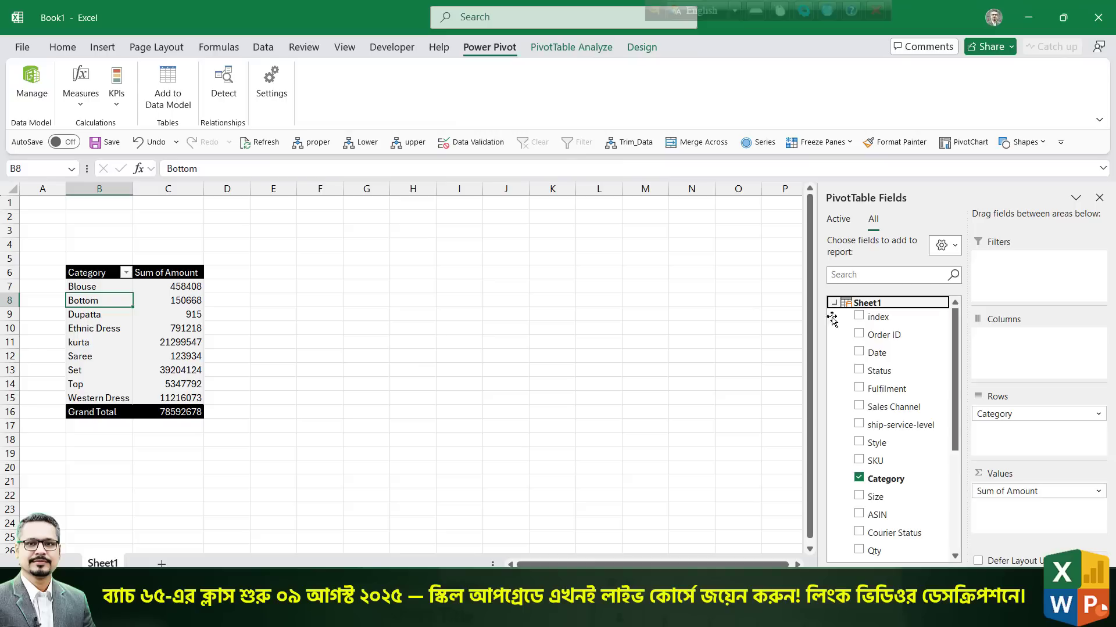
drag(91, 275, 184, 414)
key(ctrl+c)
click(259, 276)
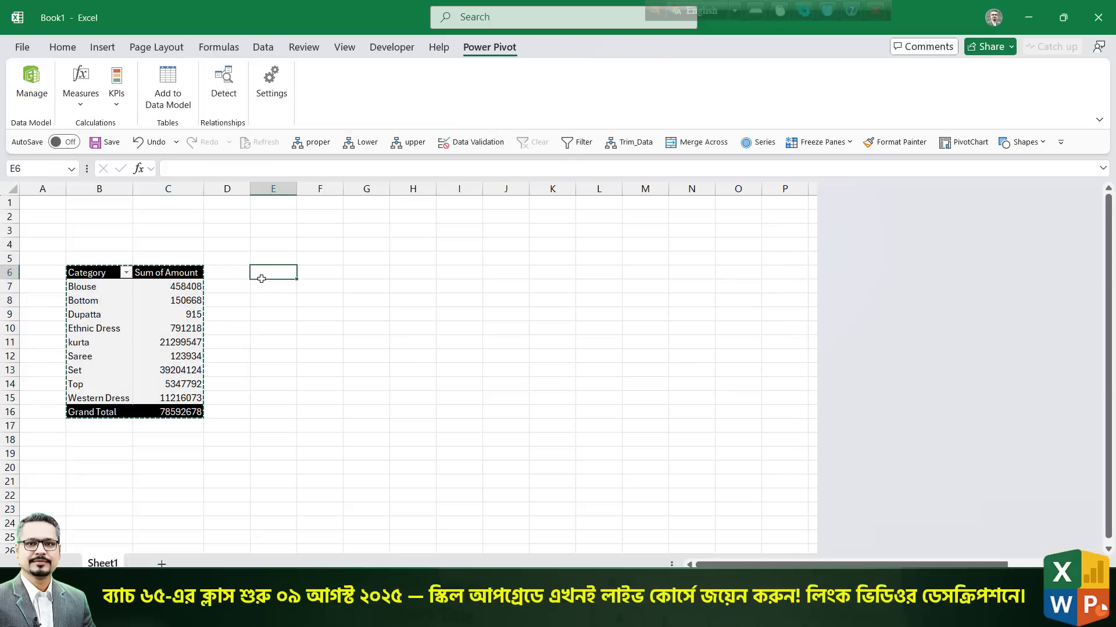
key(ctrl+v)
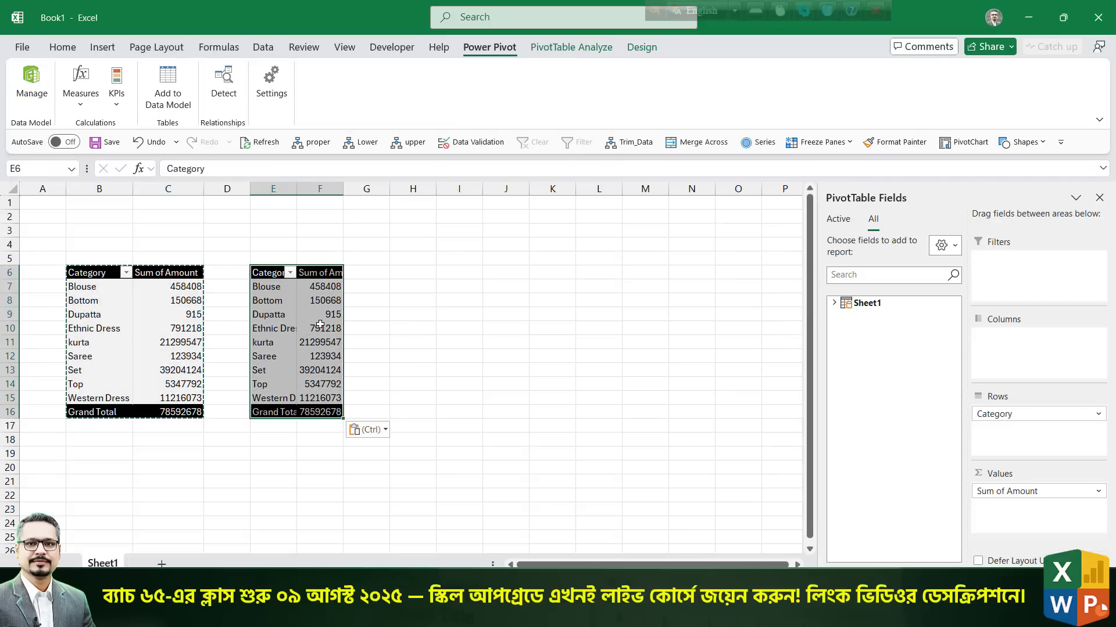
Remove the Category and Amount fields from the copied PivotTable at E6.
click(319, 328)
click(832, 304)
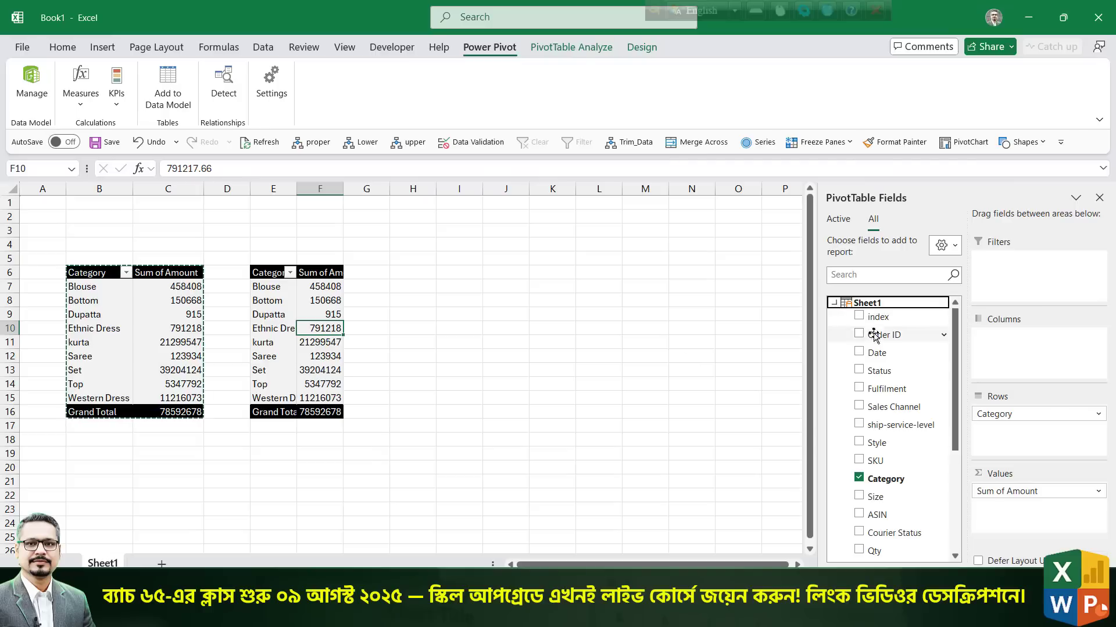
click(859, 480)
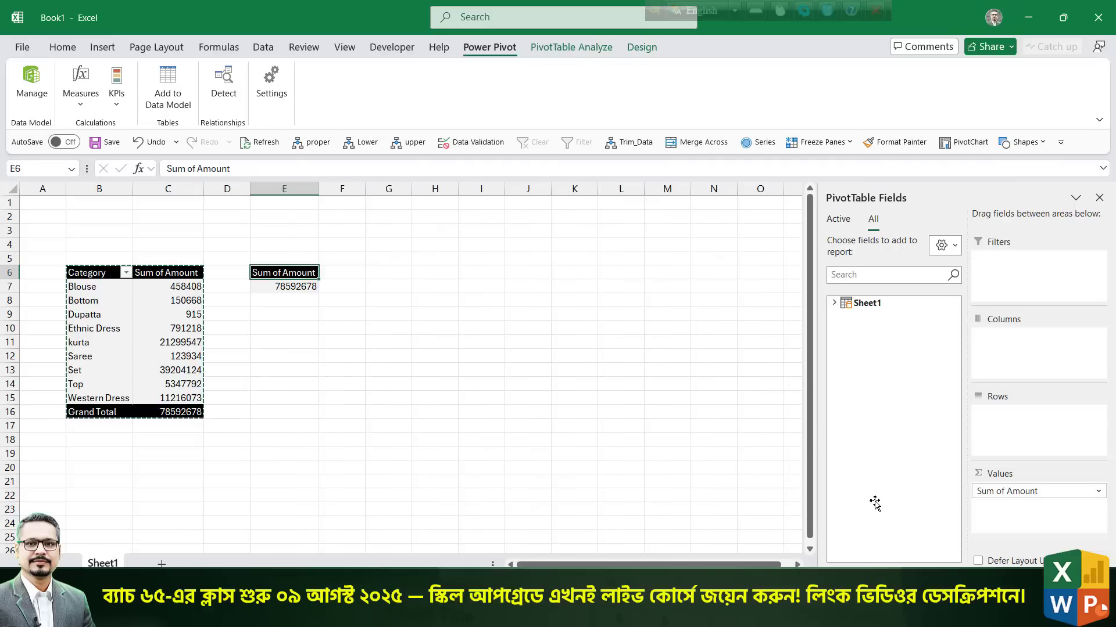
click(835, 302)
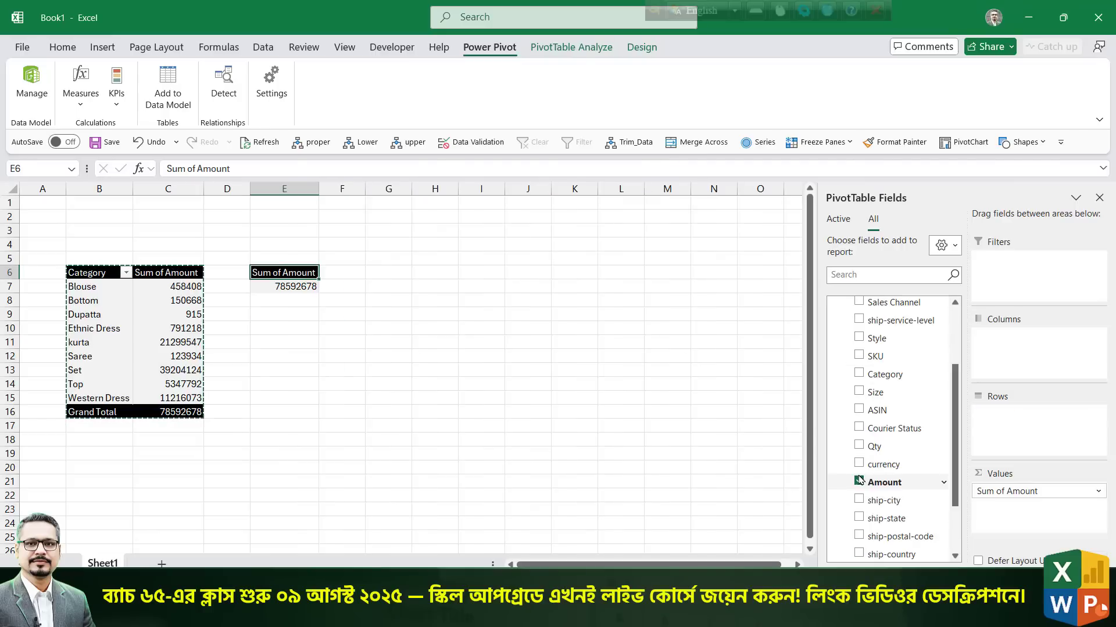
click(859, 483)
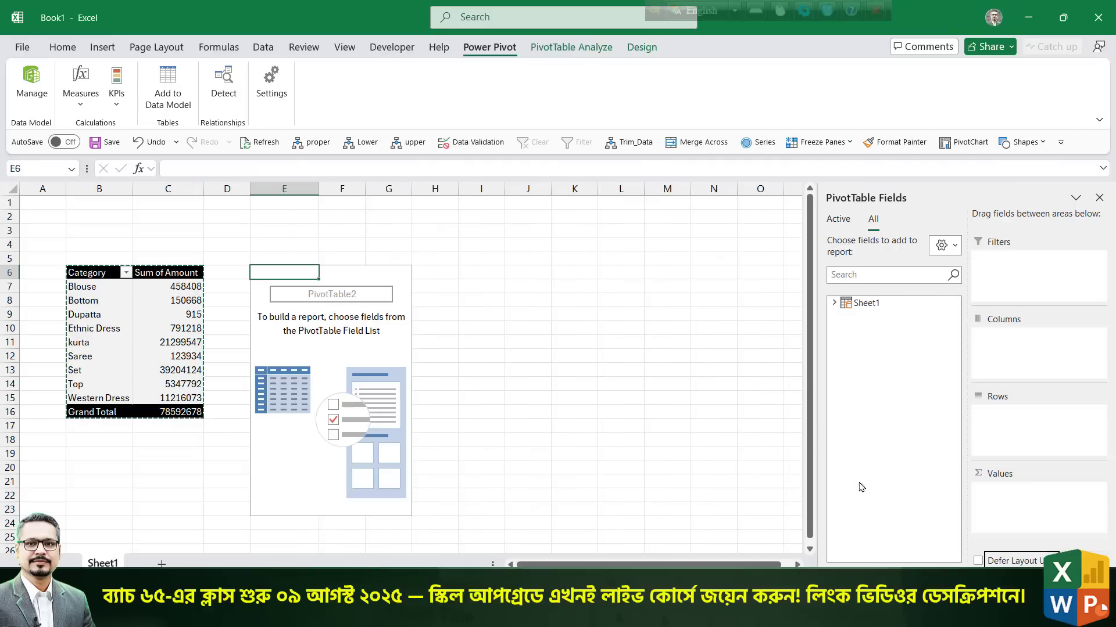
Add Status from Sheet1 to both the rows and the values of the second PivotTable, counting orders by status.
click(839, 220)
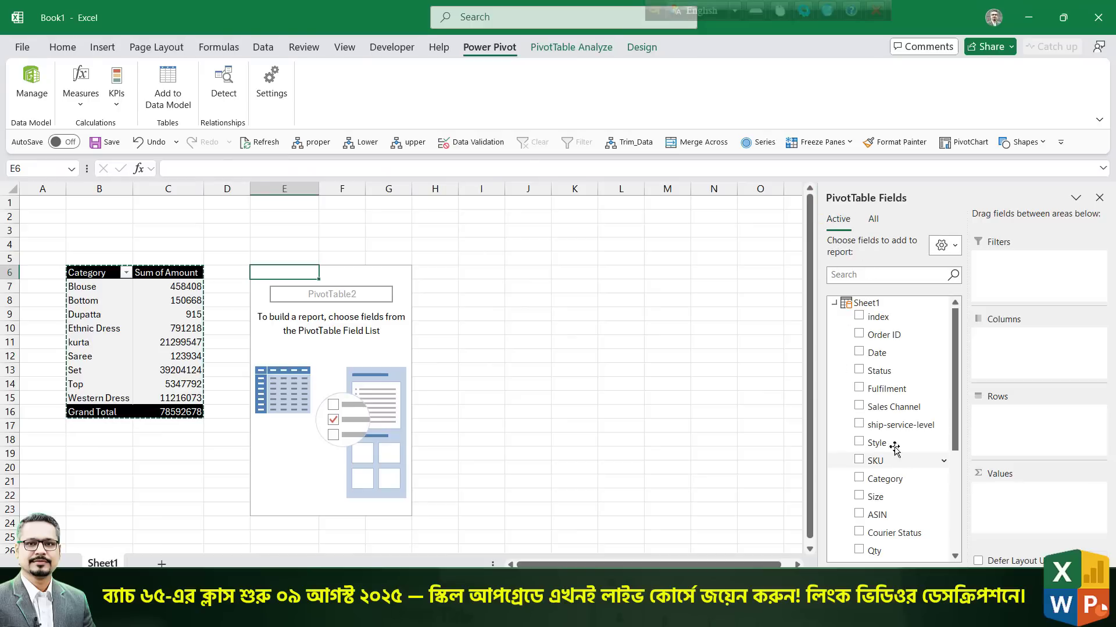
drag(884, 372, 988, 414)
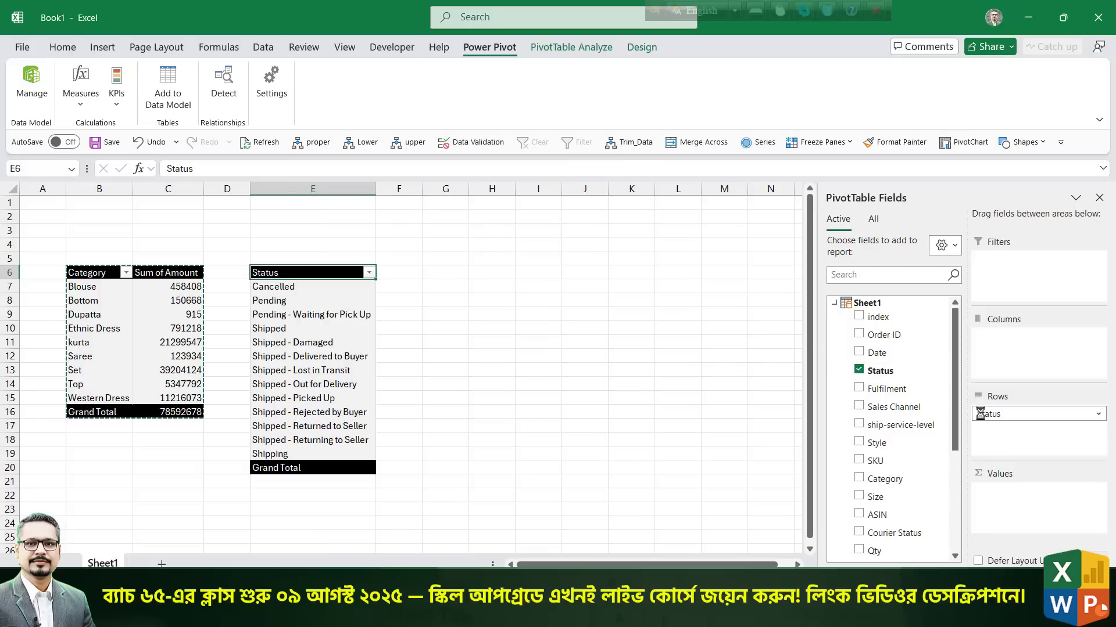
scroll(916, 493, down, 2)
scroll(916, 493, up, 2)
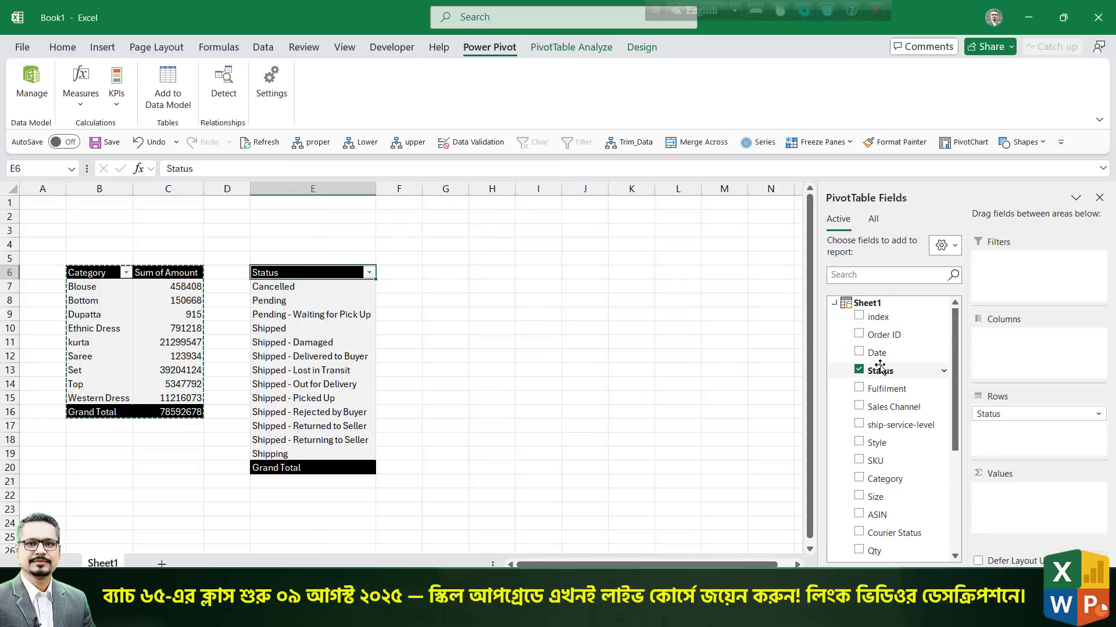
drag(880, 374, 1022, 501)
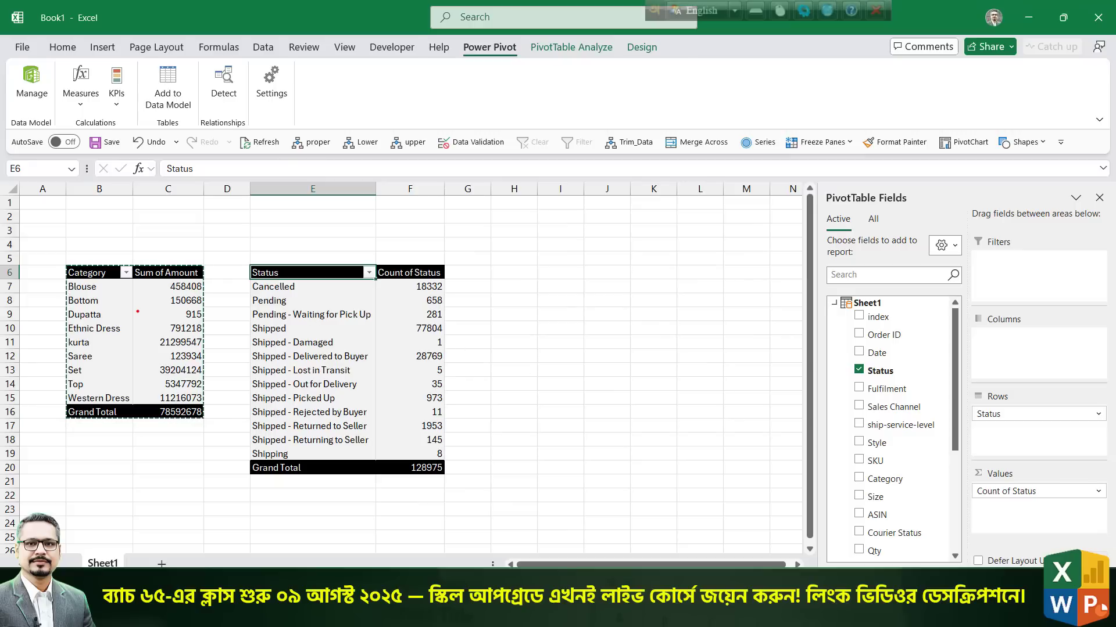
drag(55, 198, 646, 253)
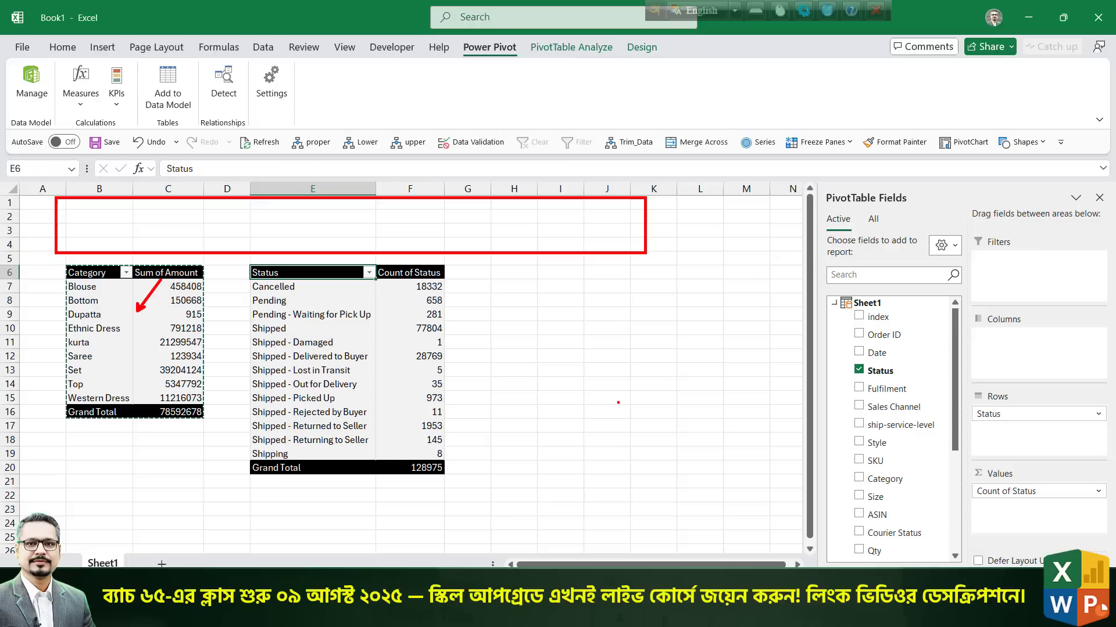
key(ctrl+z)
key(ctrl+z)
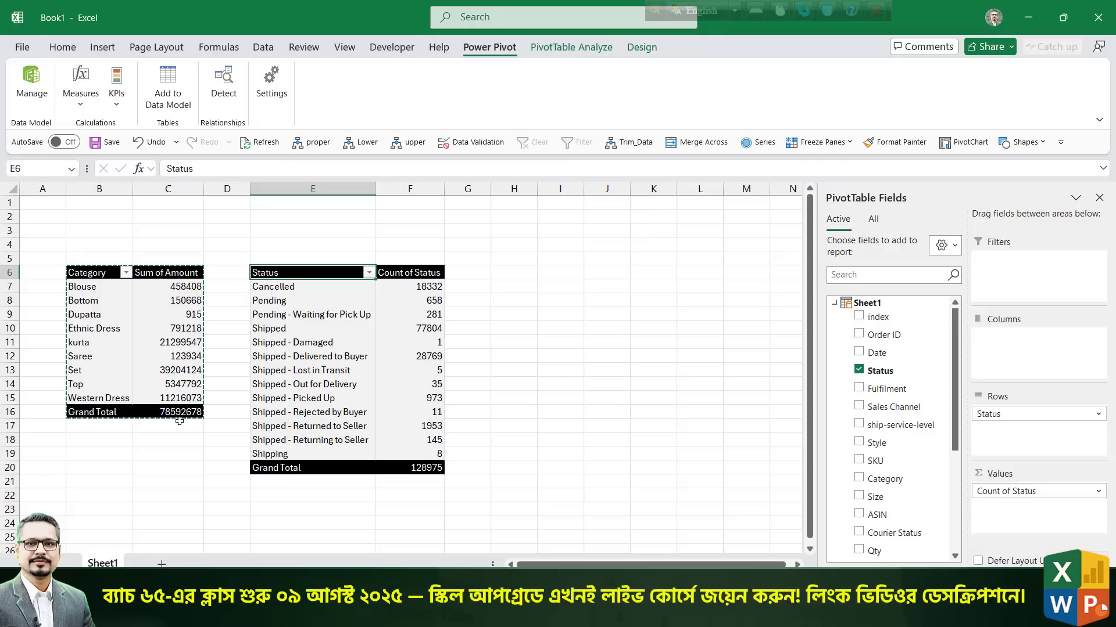
drag(195, 345, 239, 401)
Turn off autofitting column widths on update in the Category PivotTable's options.
click(105, 315)
right_click(105, 316)
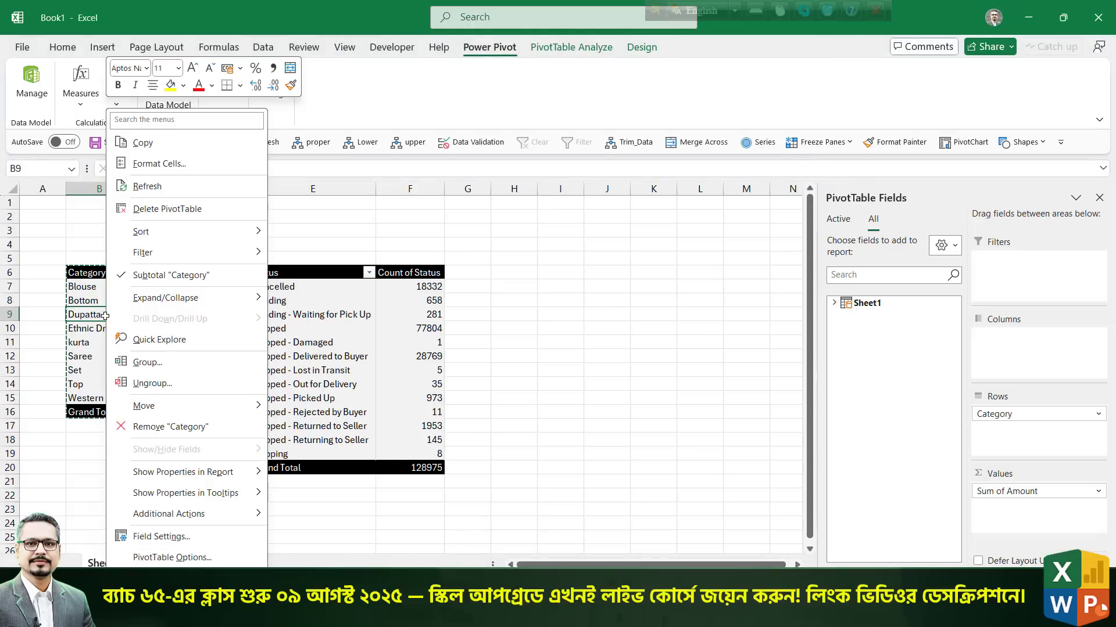
click(174, 557)
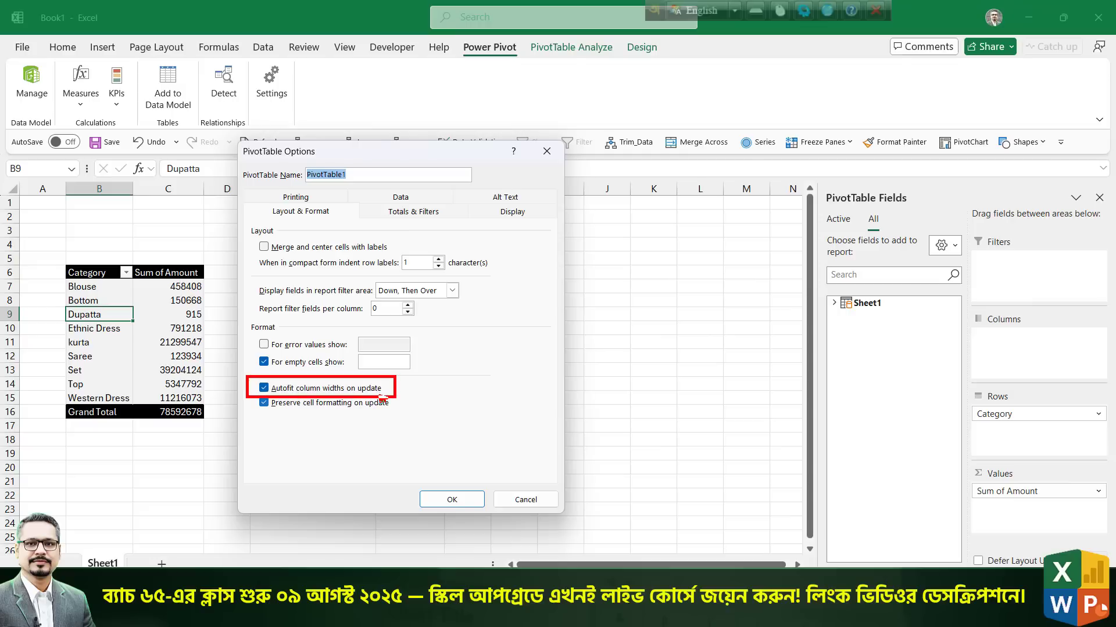
click(264, 388)
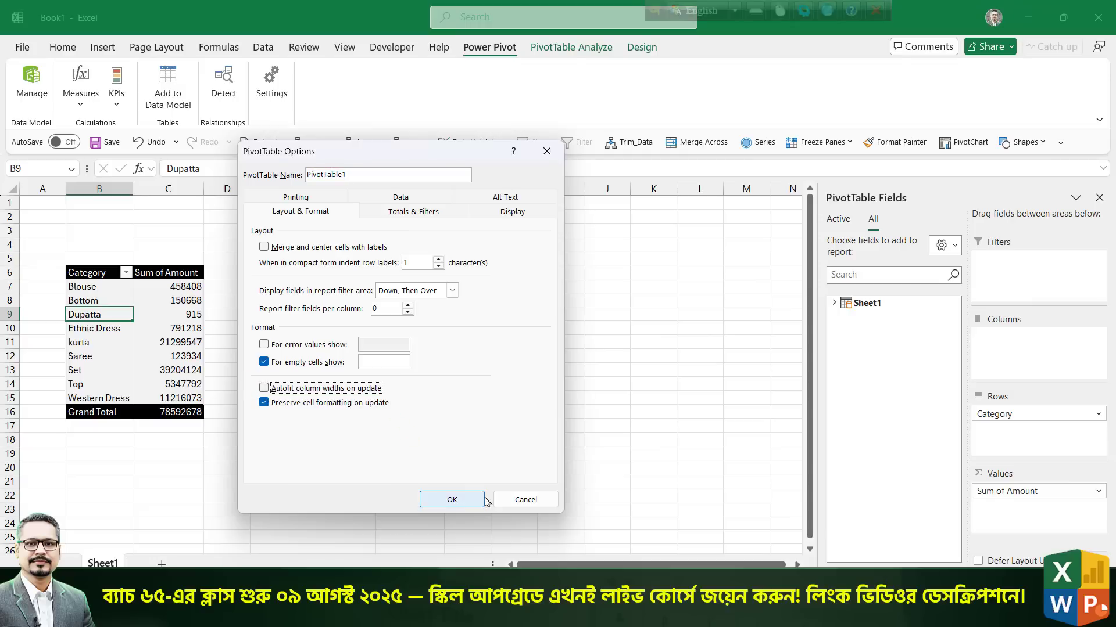
click(451, 499)
Turn off autofitting column widths on update in the Status PivotTable's options.
click(319, 308)
right_click(319, 308)
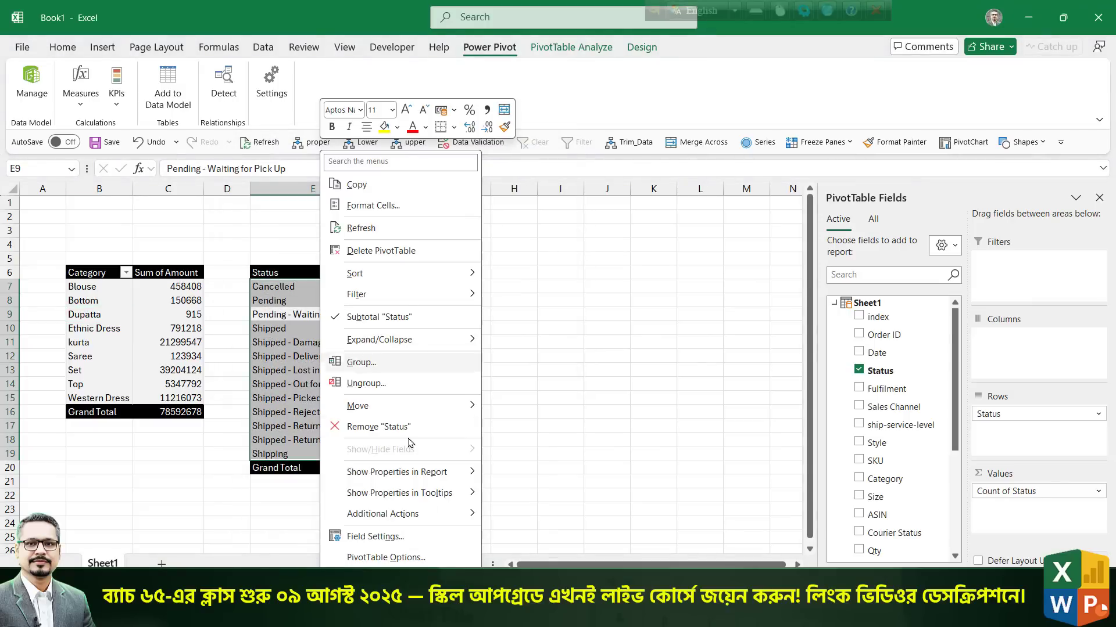
click(419, 554)
click(281, 460)
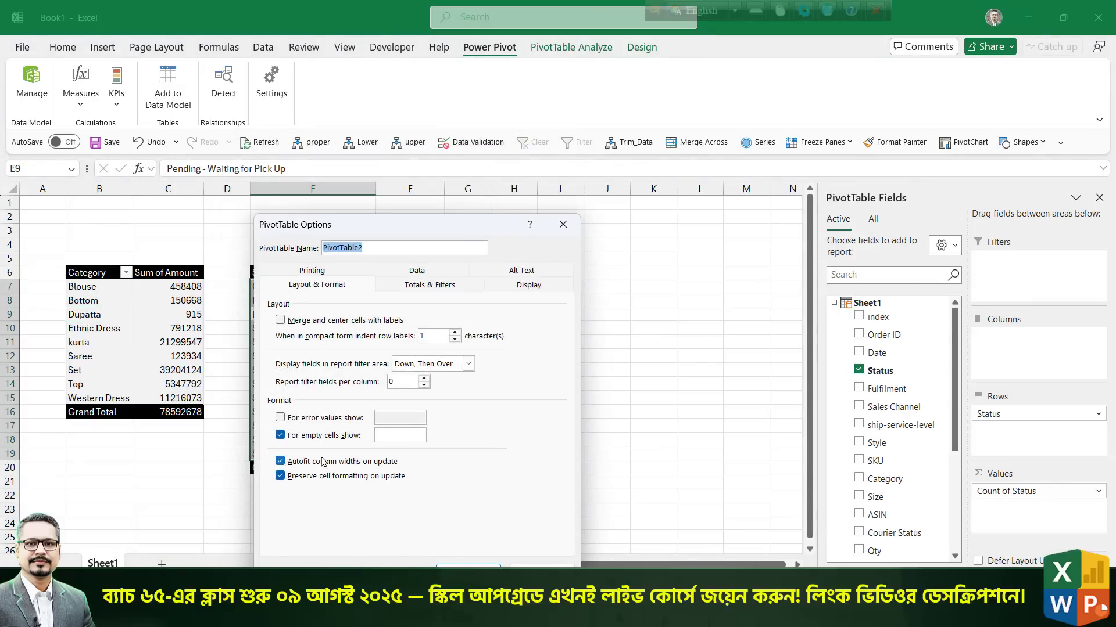
click(467, 564)
click(302, 330)
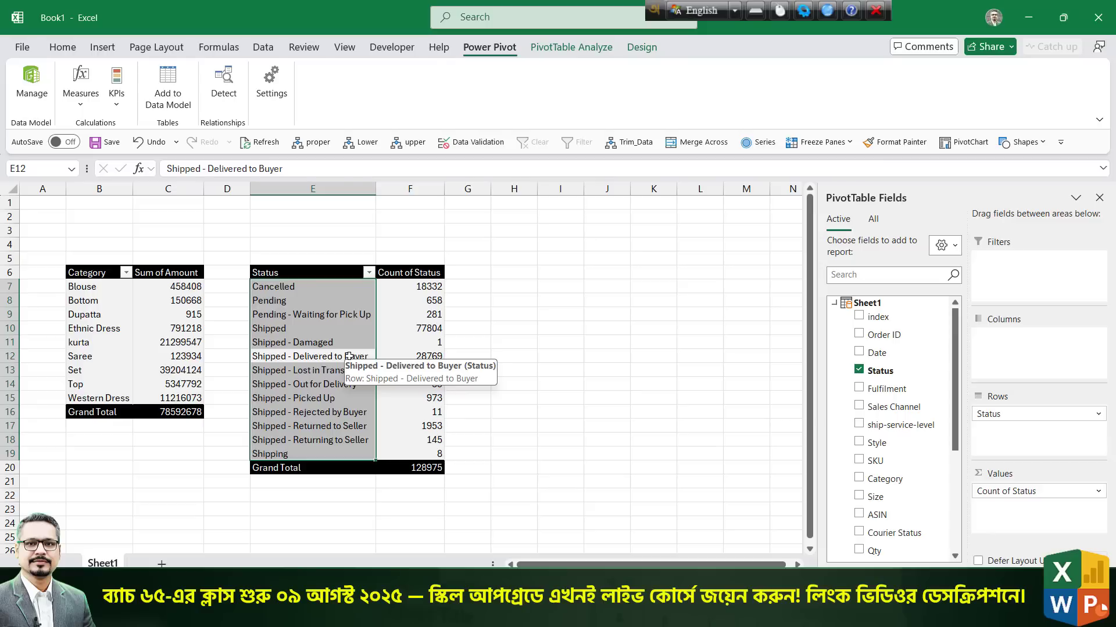
click(290, 322)
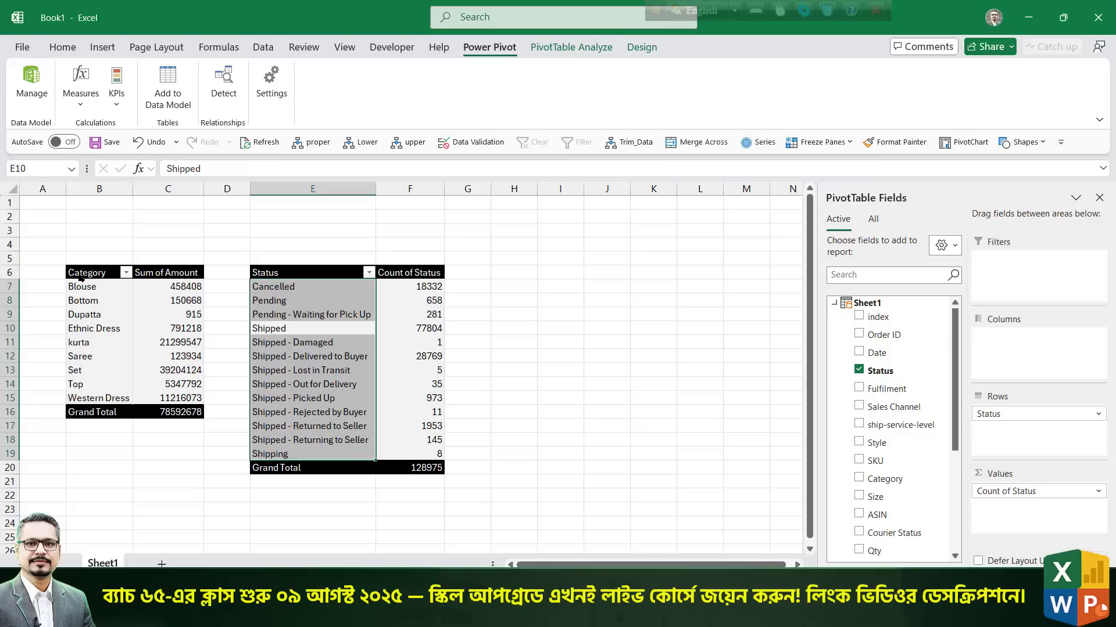
Copy the whole Category PivotTable, paste the duplicate at cell H6 and show its active table's fields.
drag(82, 278, 192, 414)
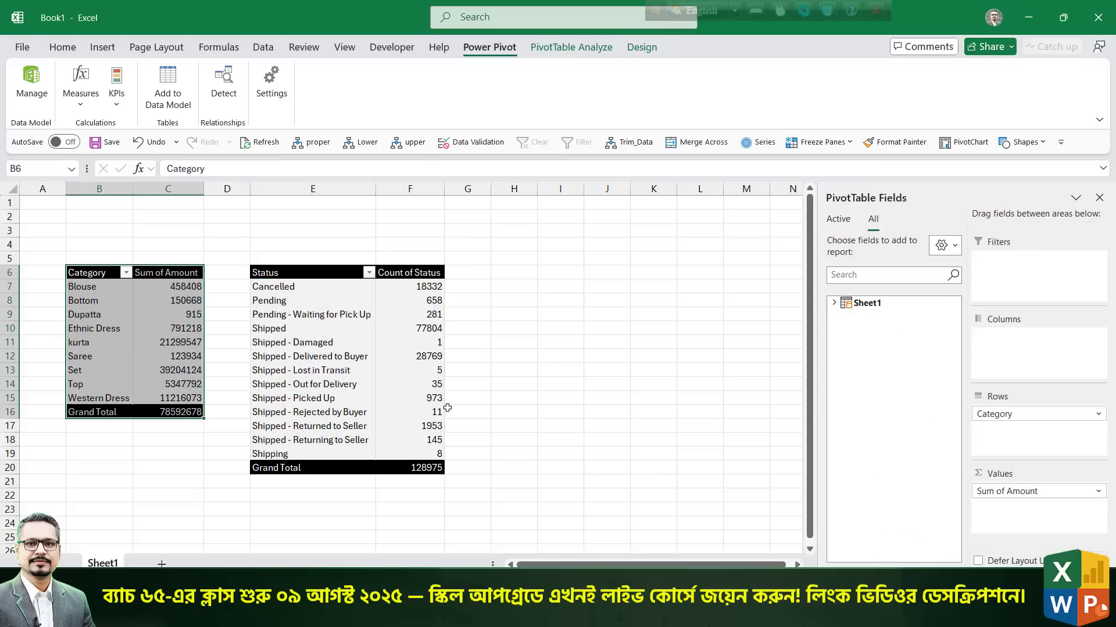
key(ctrl+c)
click(517, 272)
key(ctrl+v)
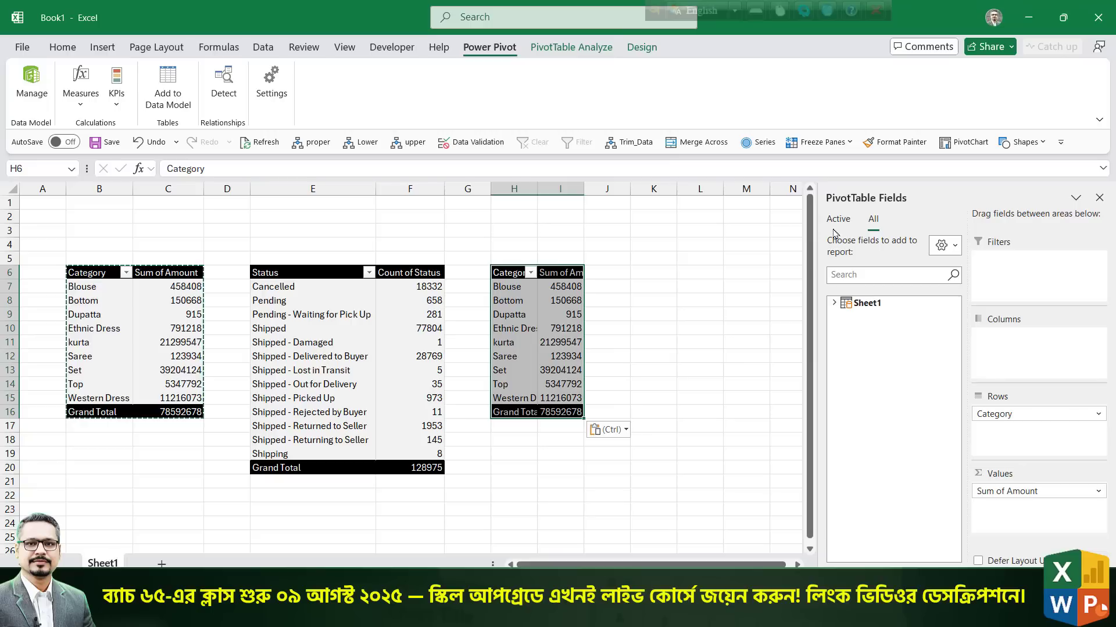
click(837, 219)
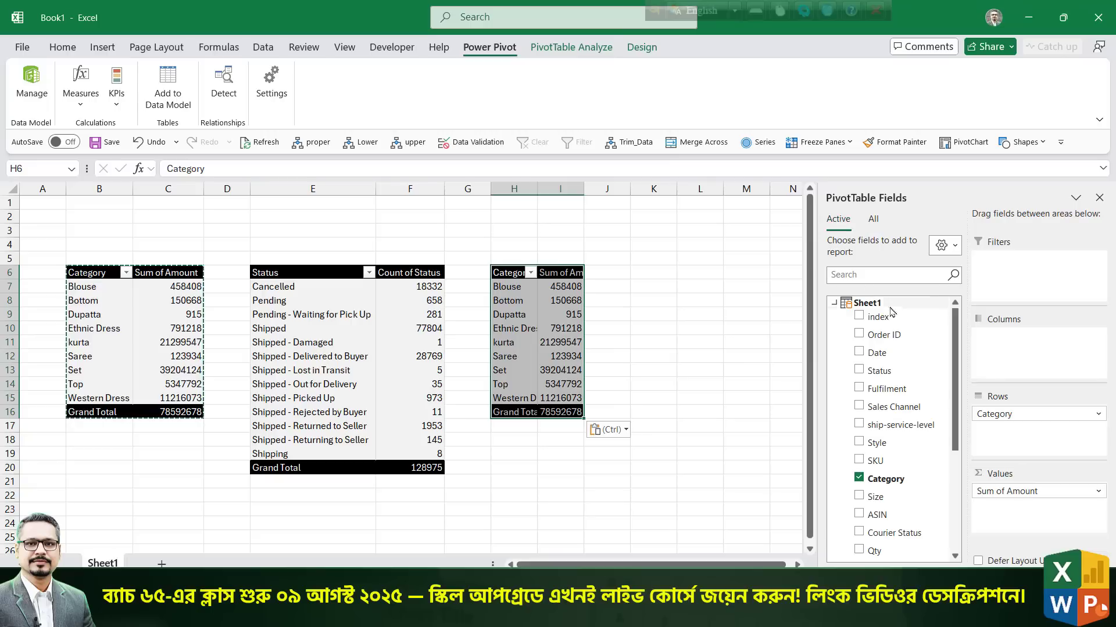
Replace Category with Date in the rows of the PivotTable at H6, keeping only the Date (Month) level.
click(860, 478)
scroll(898, 481, down, 3)
scroll(869, 481, up, 2)
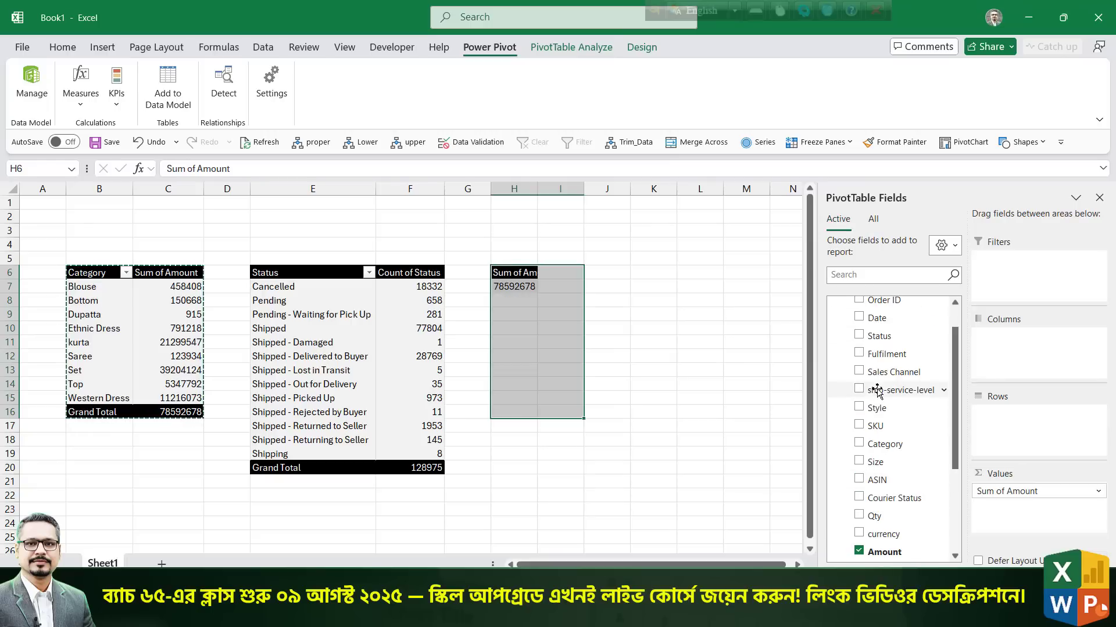
scroll(877, 391, up, 2)
drag(877, 353, 751, 378)
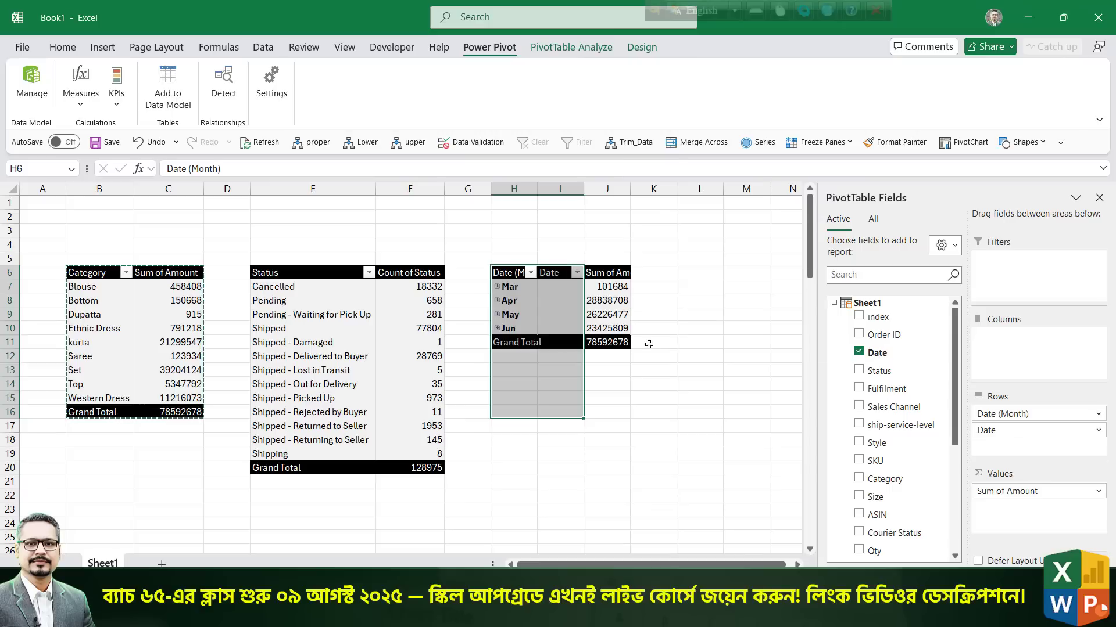
click(551, 324)
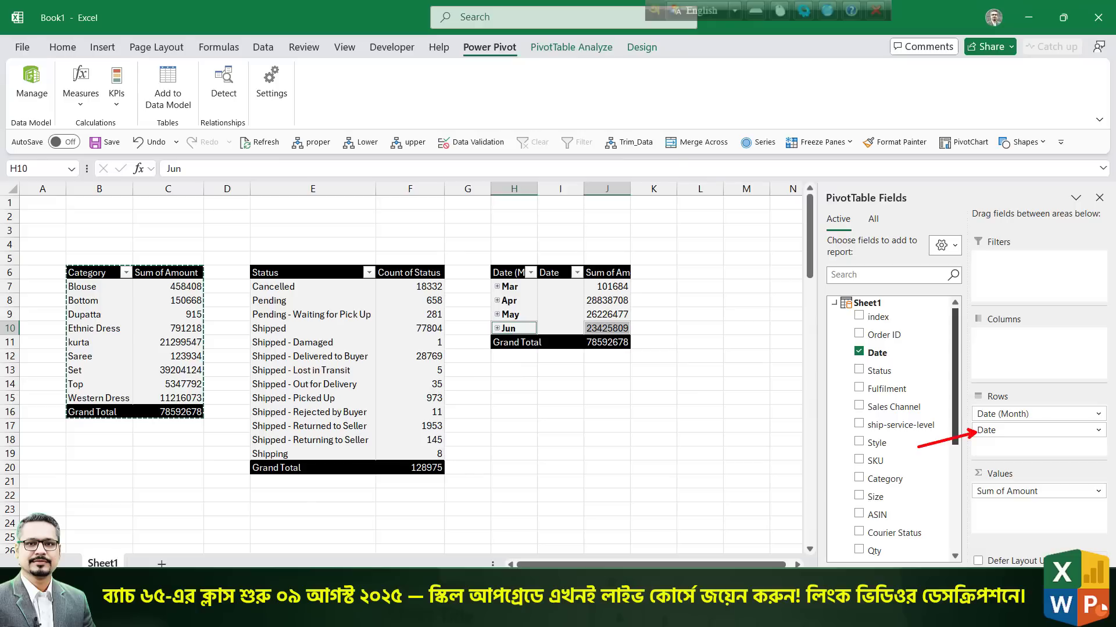
drag(988, 431, 874, 444)
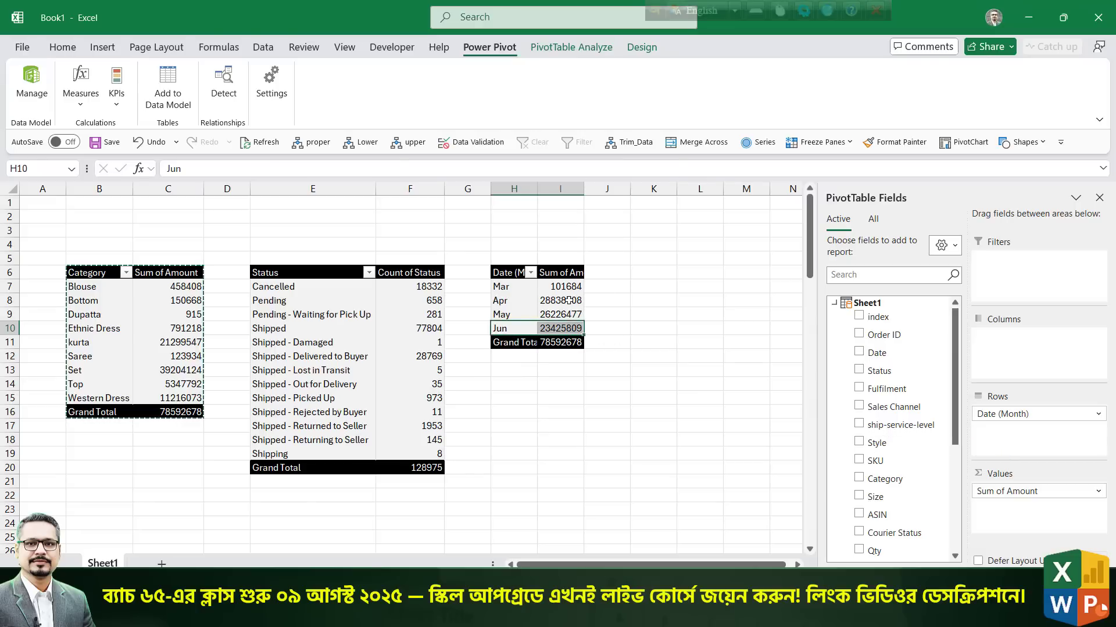
Widen columns H and I to fit the monthly amount PivotTable's headings.
drag(516, 188, 613, 190)
click(603, 300)
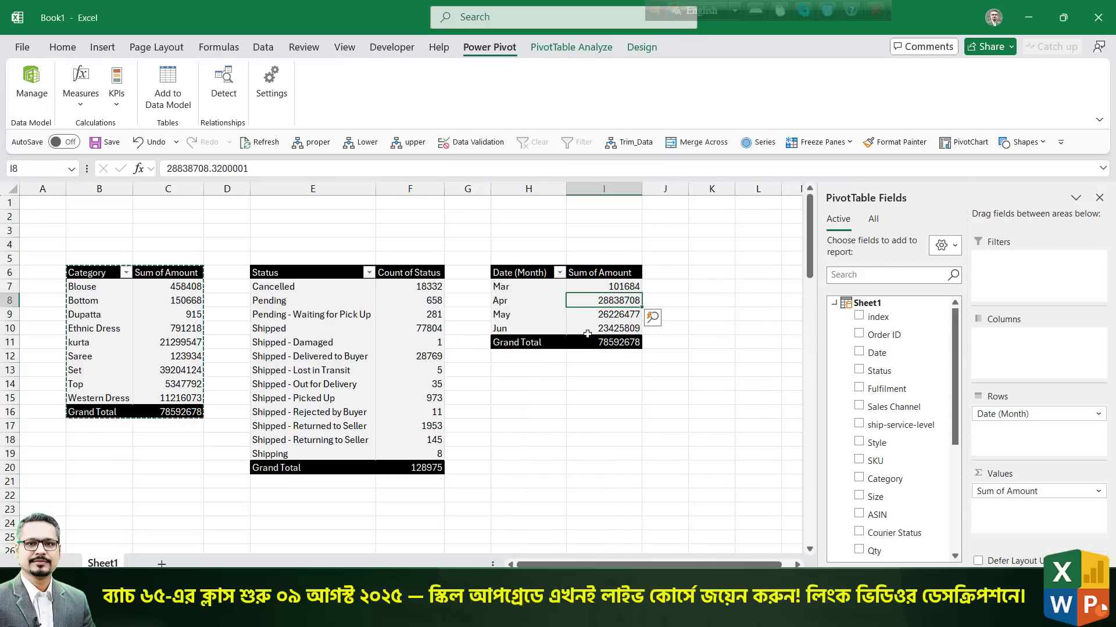
click(516, 311)
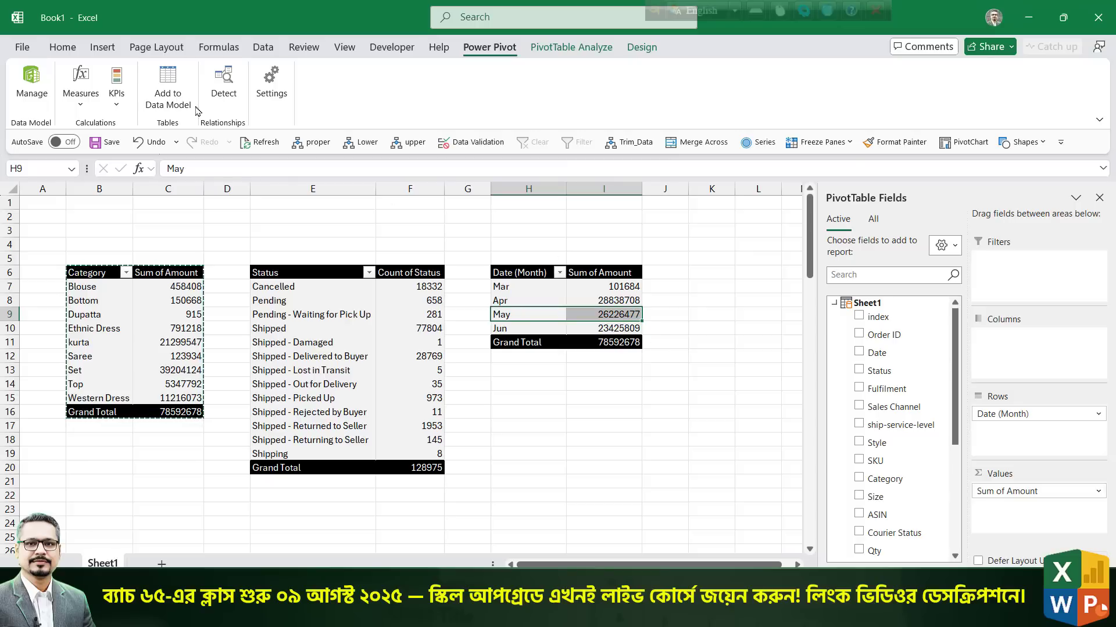
Examine the imported table's column headings in the Power Pivot window and return to the workbook.
click(51, 110)
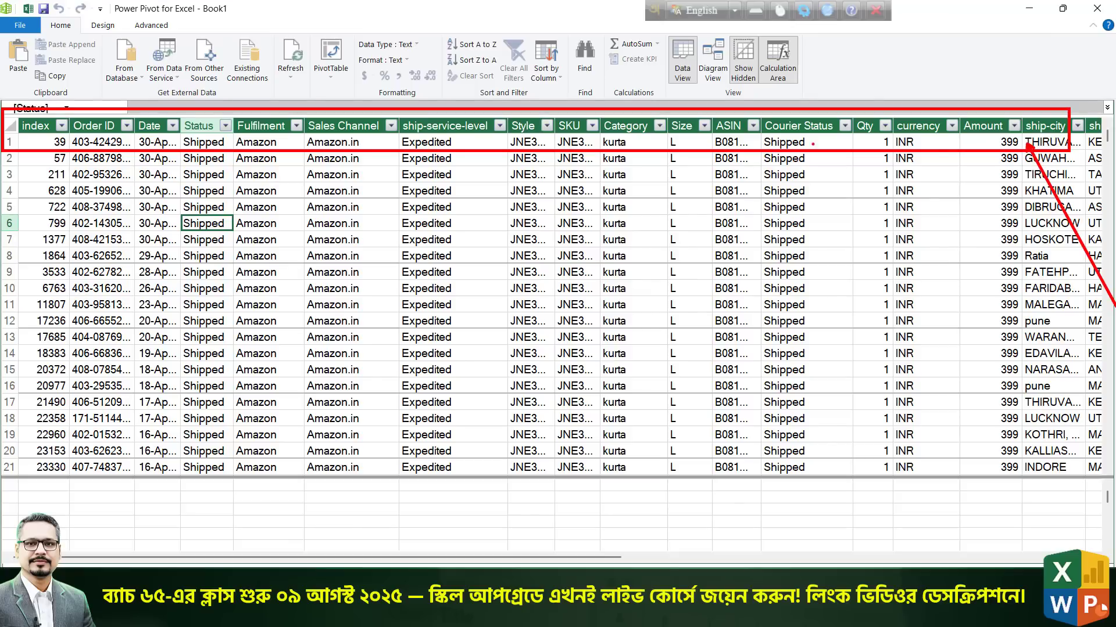
key(Escape)
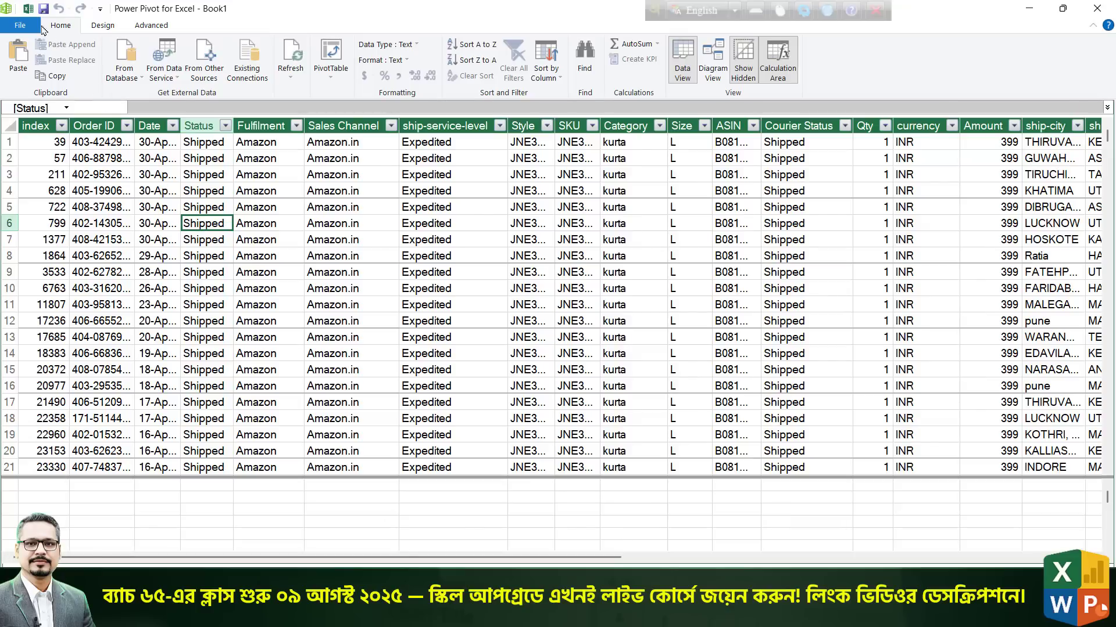
click(28, 8)
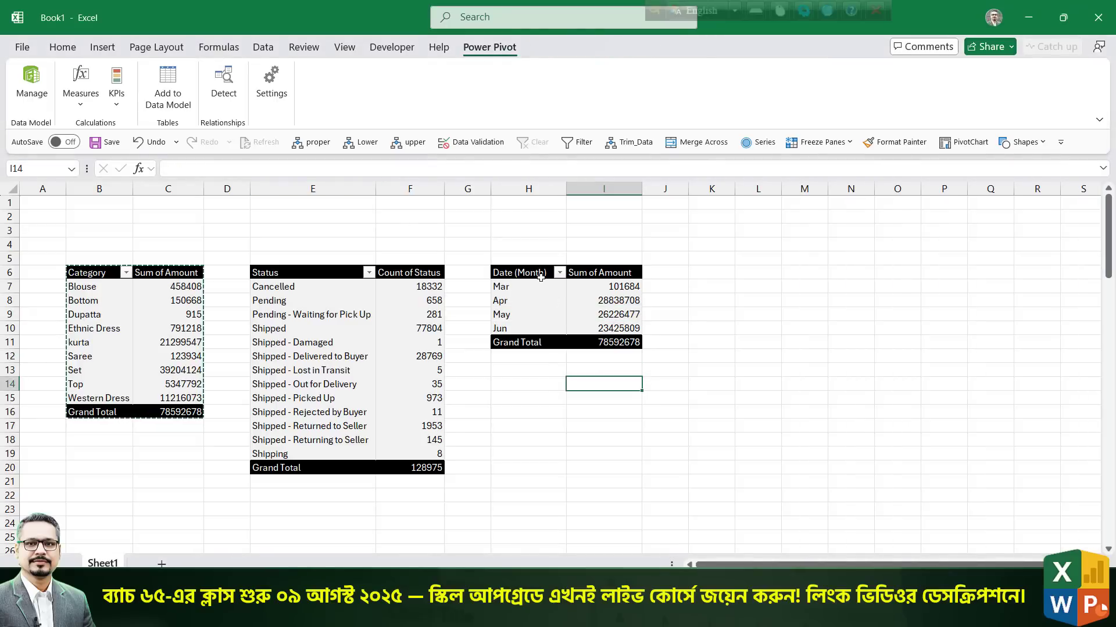
Copy the Date (Month) PivotTable, paste the duplicate at cell K6 and widen column K to fit its heading.
click(541, 277)
drag(528, 273, 613, 343)
key(ctrl+c)
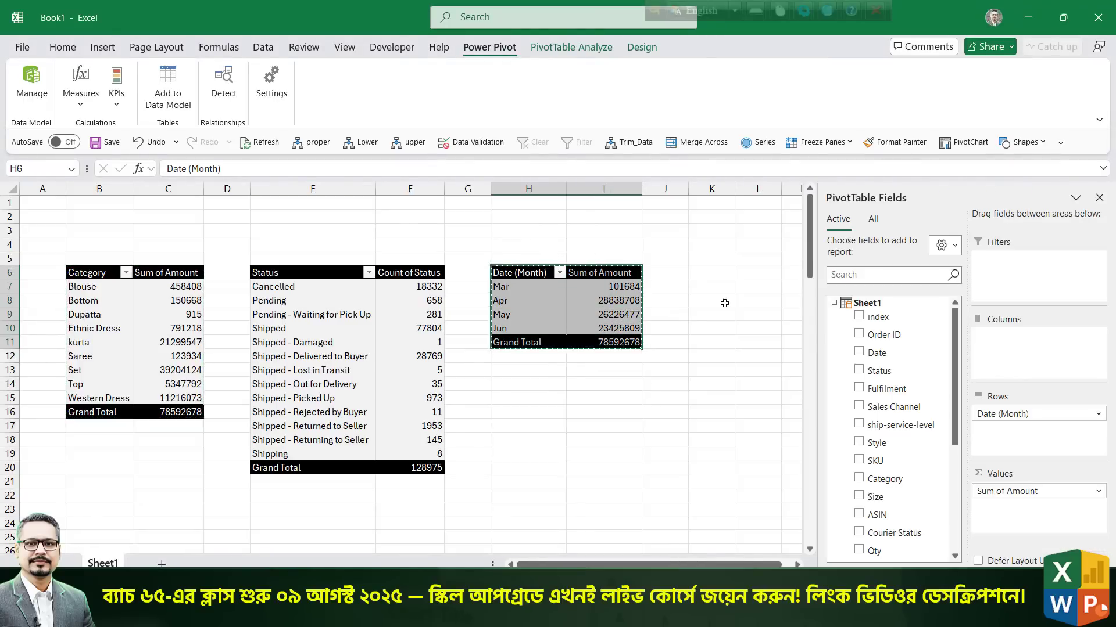
click(722, 274)
key(ctrl+v)
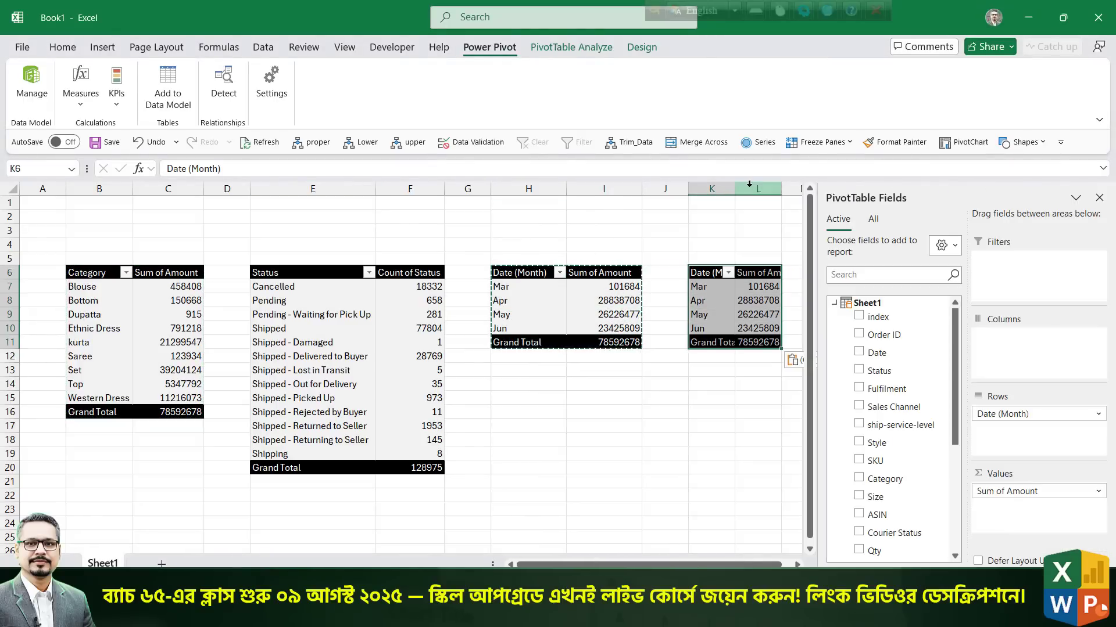
double_click(735, 188)
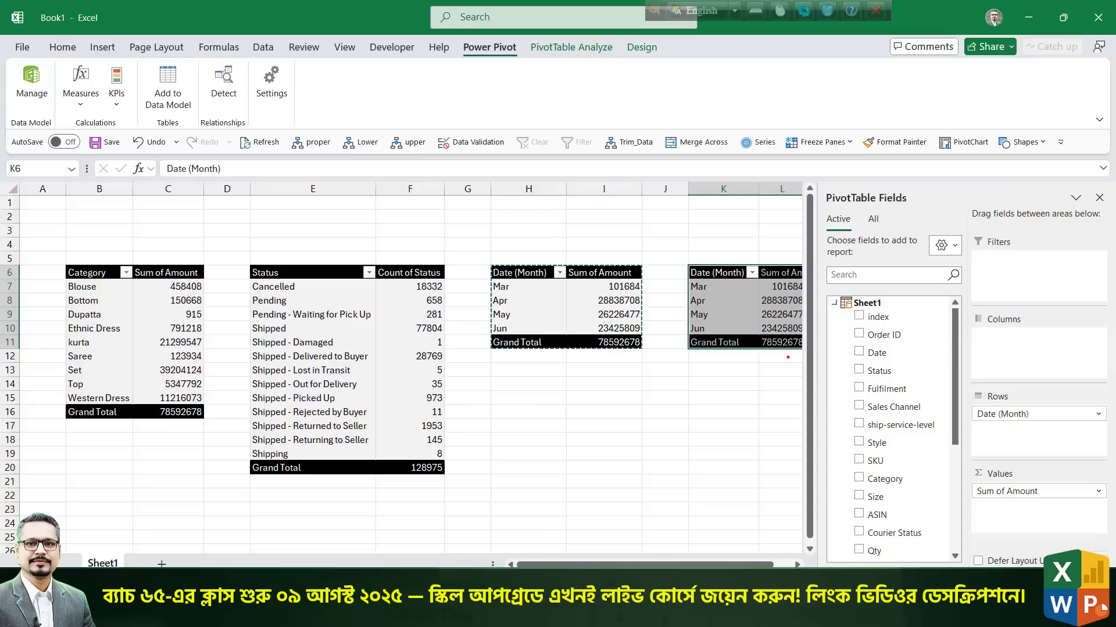
Dock the PivotTable Fields pane on the left side of the worksheet and bring the K6 PivotTable into view.
drag(790, 337, 820, 377)
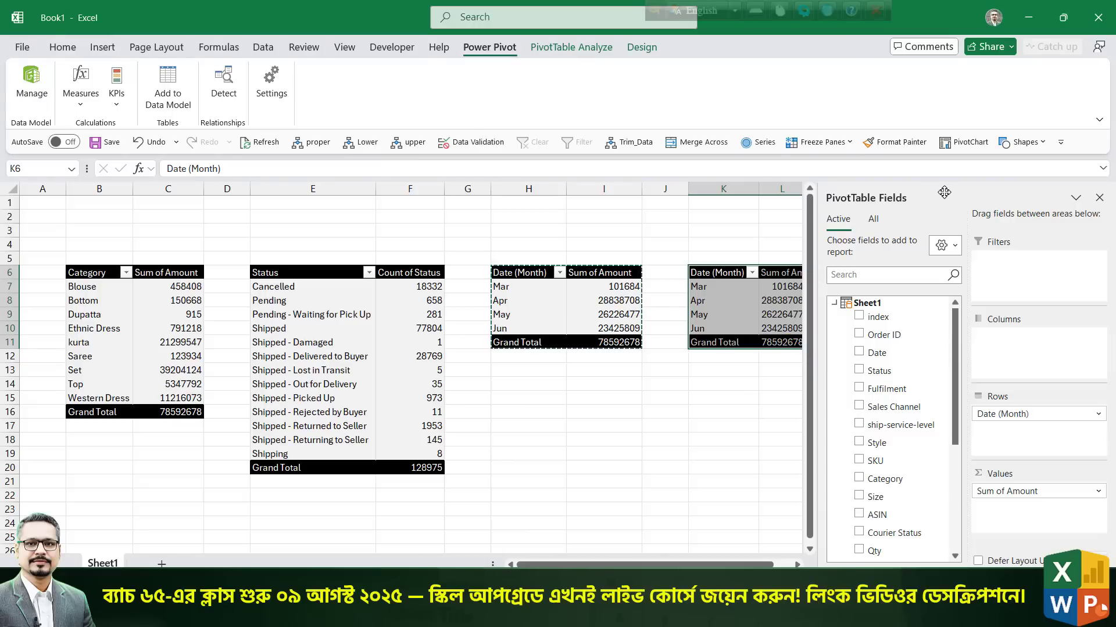
drag(944, 193, 18, 198)
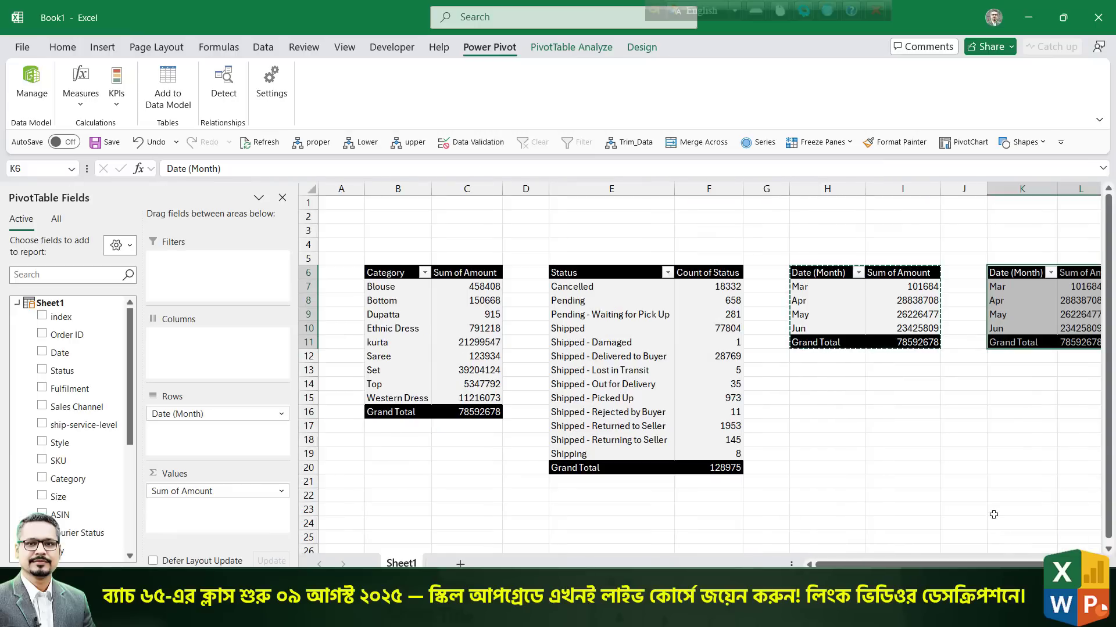
scroll(711, 375, right, 4)
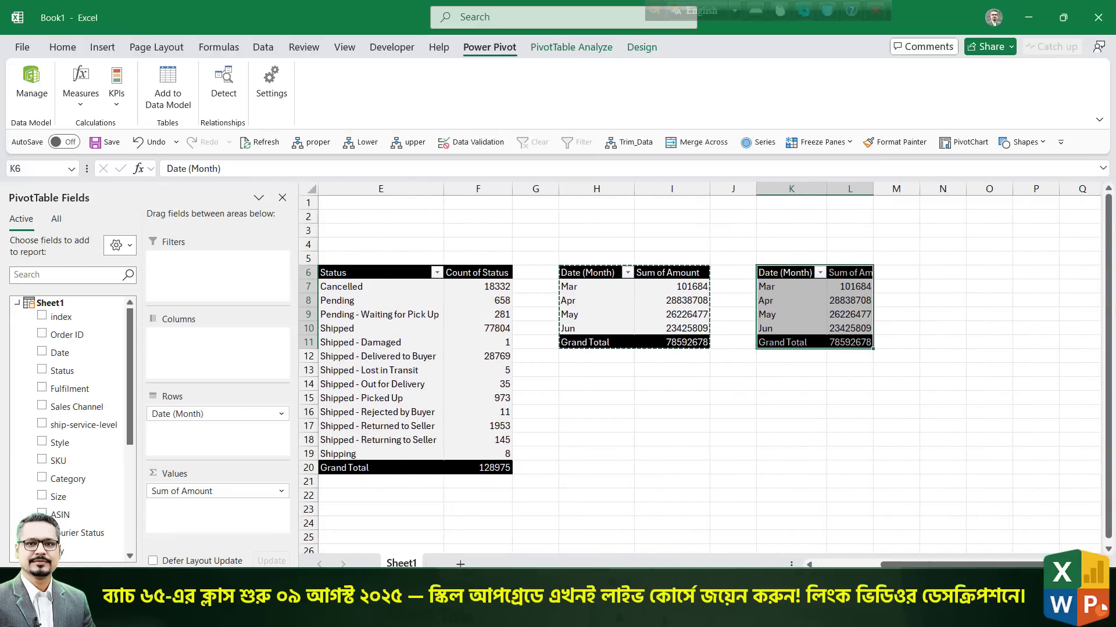
Replace the month and amount fields of the K6 PivotTable with Courier Status in both rows and values.
scroll(87, 424, down, 1)
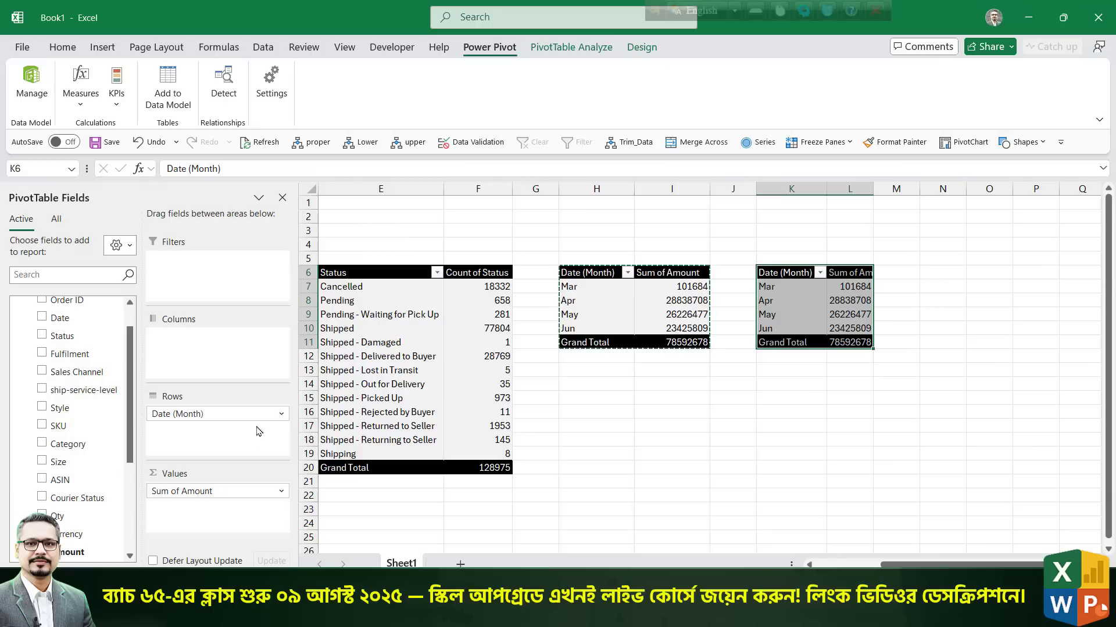
drag(256, 413, 110, 414)
drag(169, 491, 175, 418)
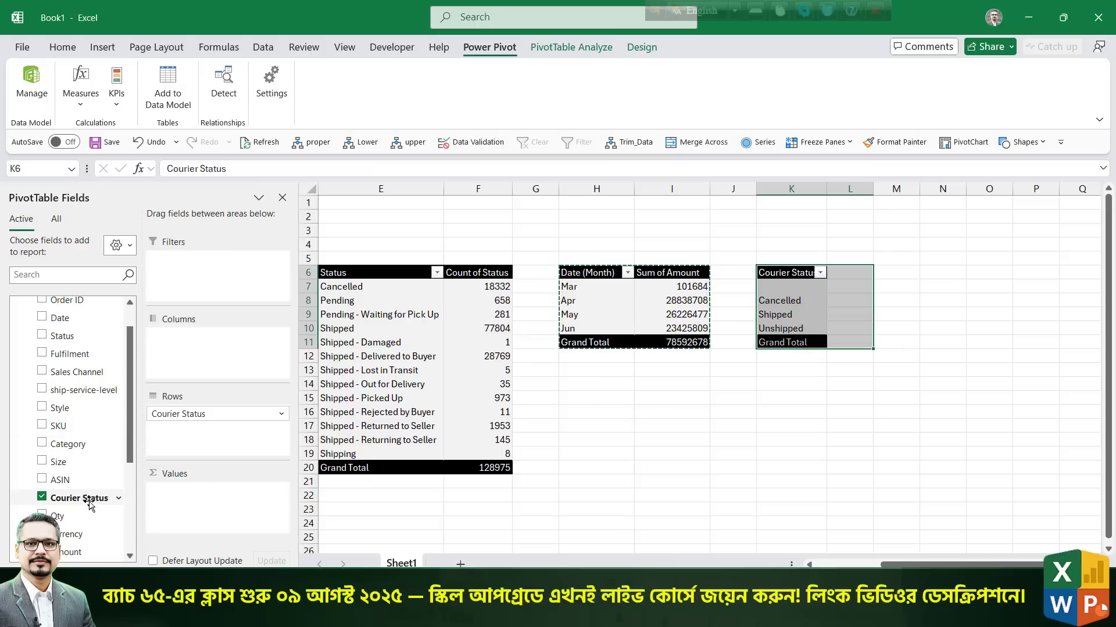
drag(93, 500, 195, 501)
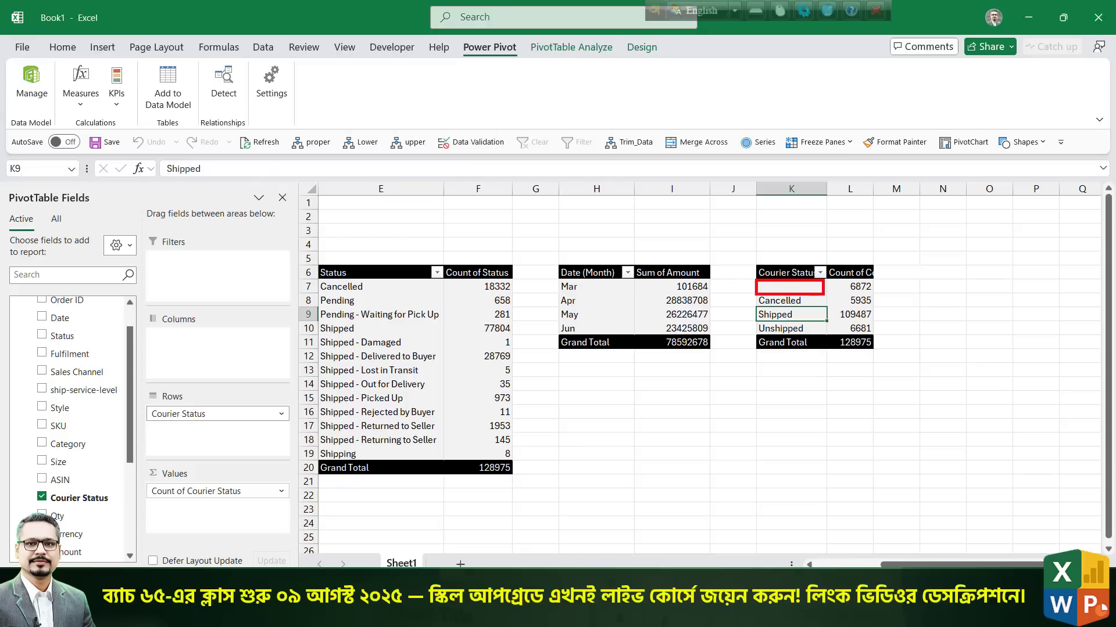
Filter the blank entry out of the Courier Status PivotTable and widen column L to fit its heading.
click(819, 273)
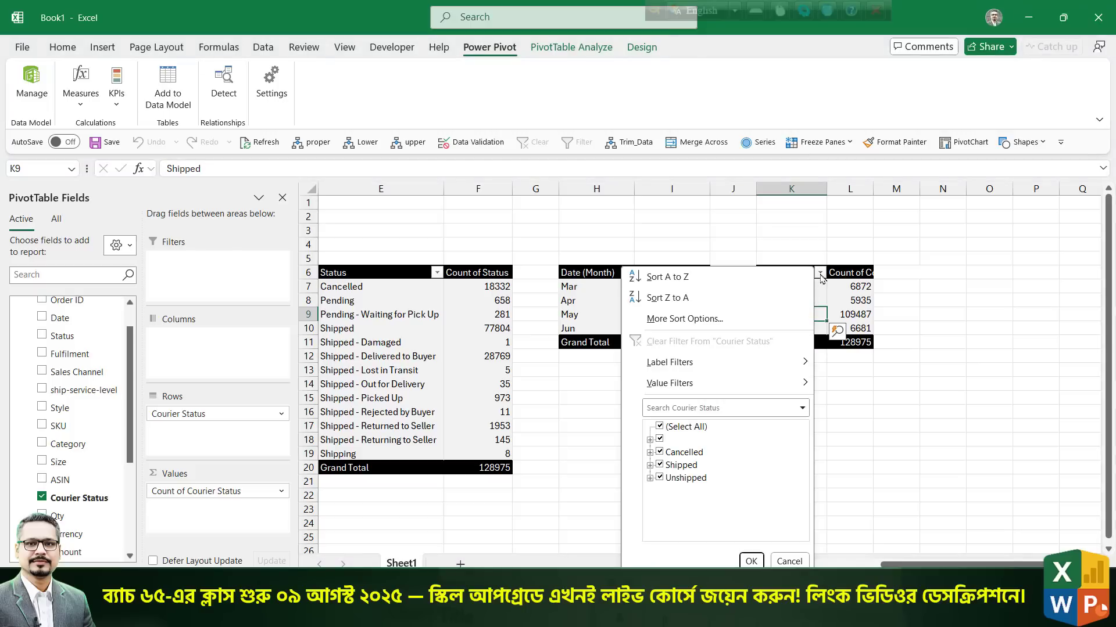
click(660, 440)
click(751, 562)
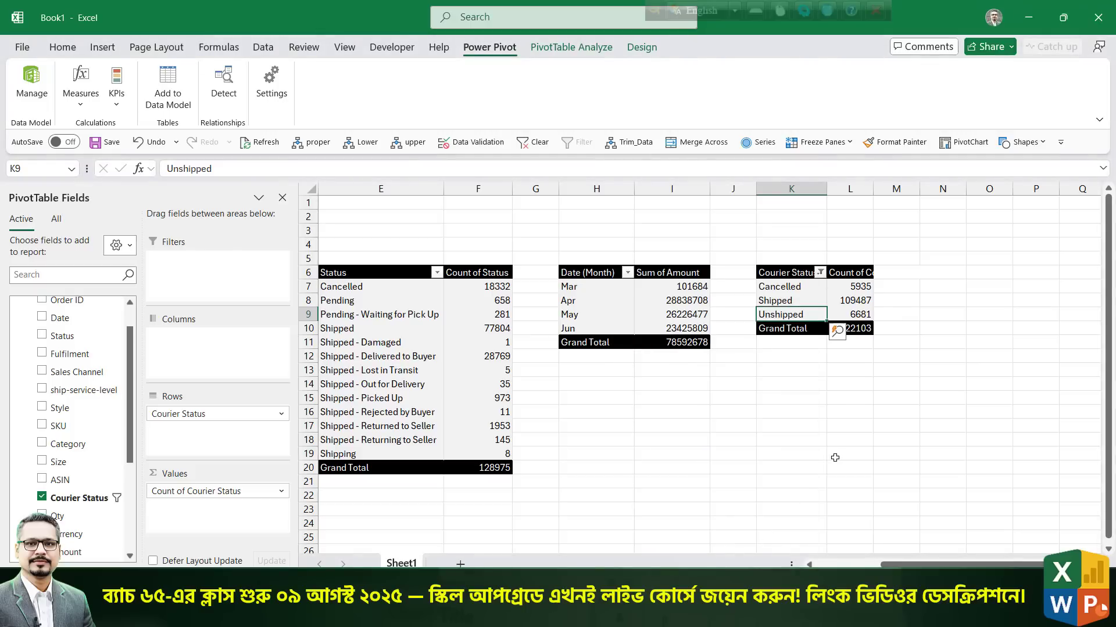
drag(872, 192, 927, 199)
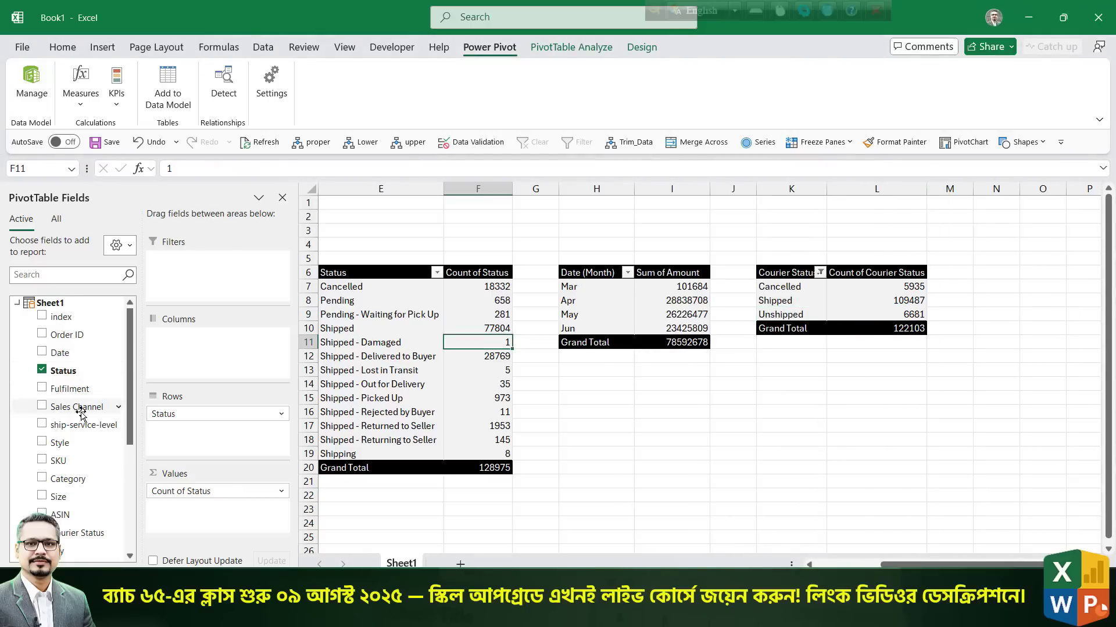
Copy the Date (Month) PivotTable and paste the duplicate below it at cell H16.
scroll(71, 423, down, 3)
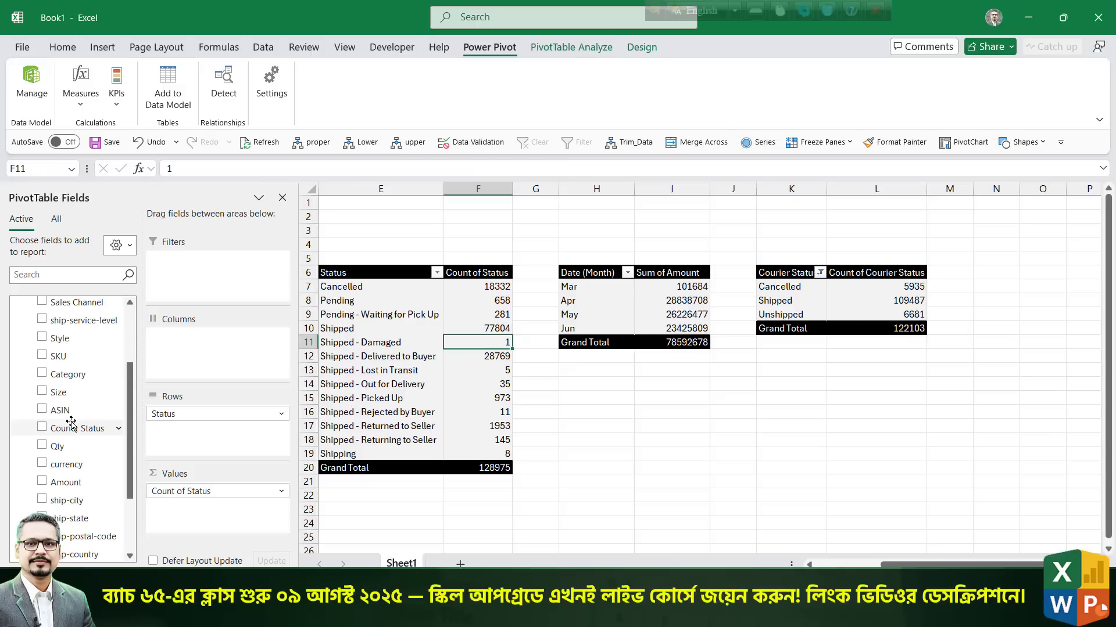
scroll(71, 422, down, 1)
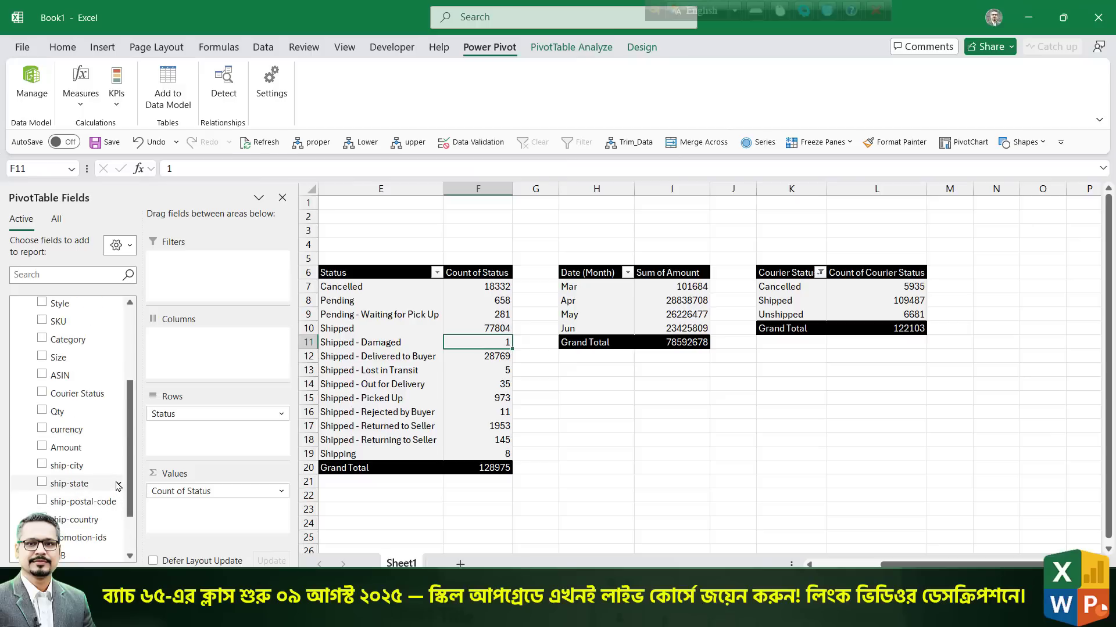
drag(584, 273, 683, 344)
key(ctrl+c)
click(578, 412)
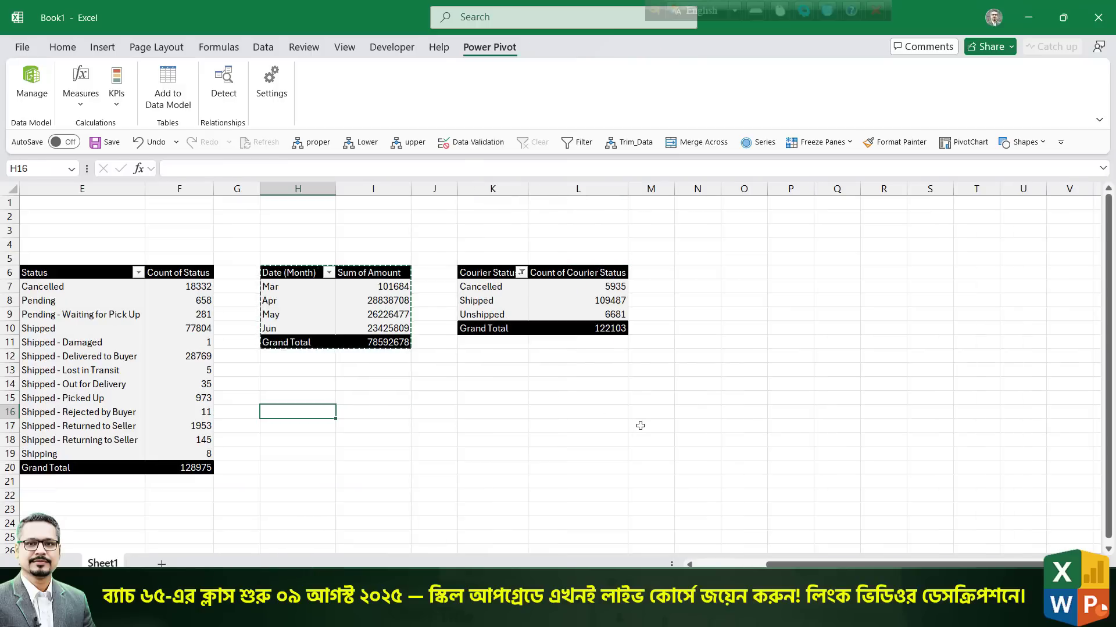
key(ctrl+v)
click(579, 441)
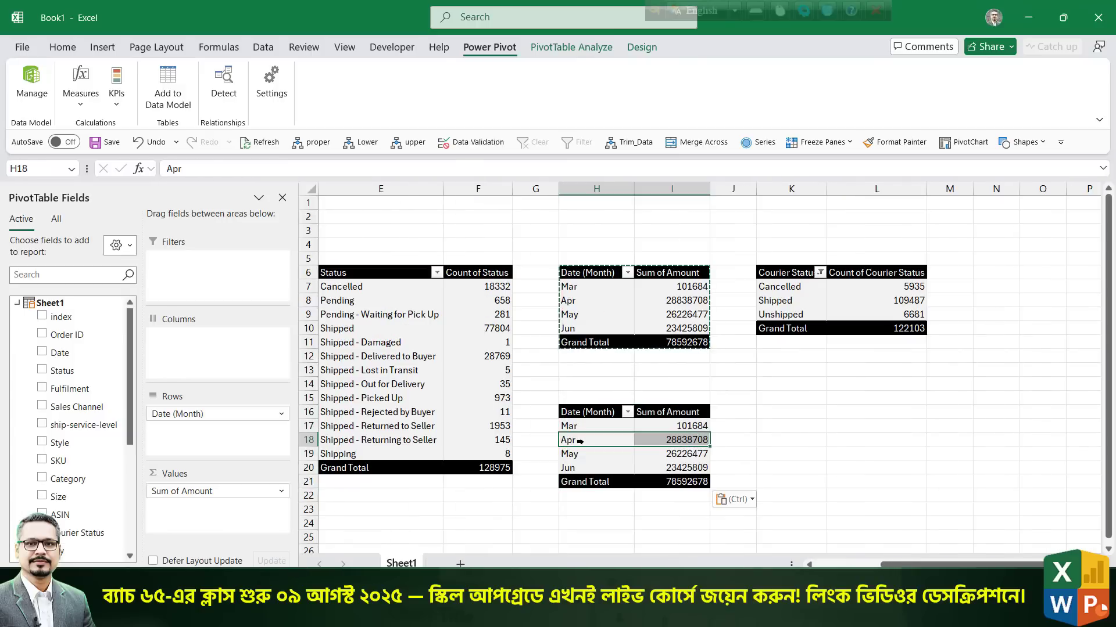
Remove Date (Month) and Sum of Amount from the PivotTable at H16 and add ship-city to its rows.
drag(198, 413, 87, 423)
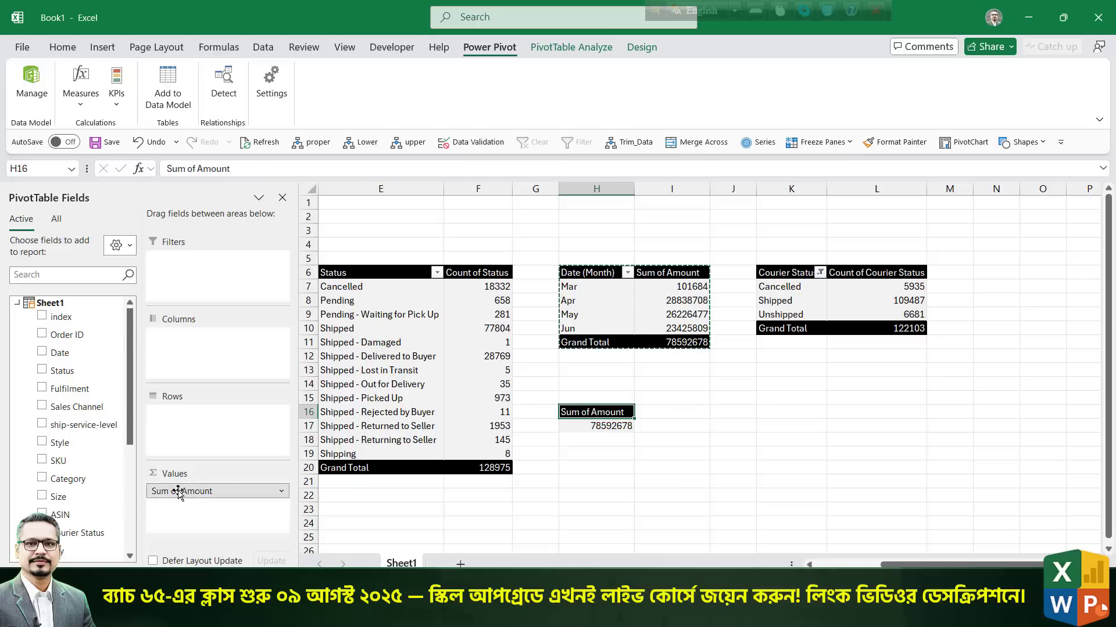
drag(179, 494, 87, 433)
scroll(87, 430, down, 2)
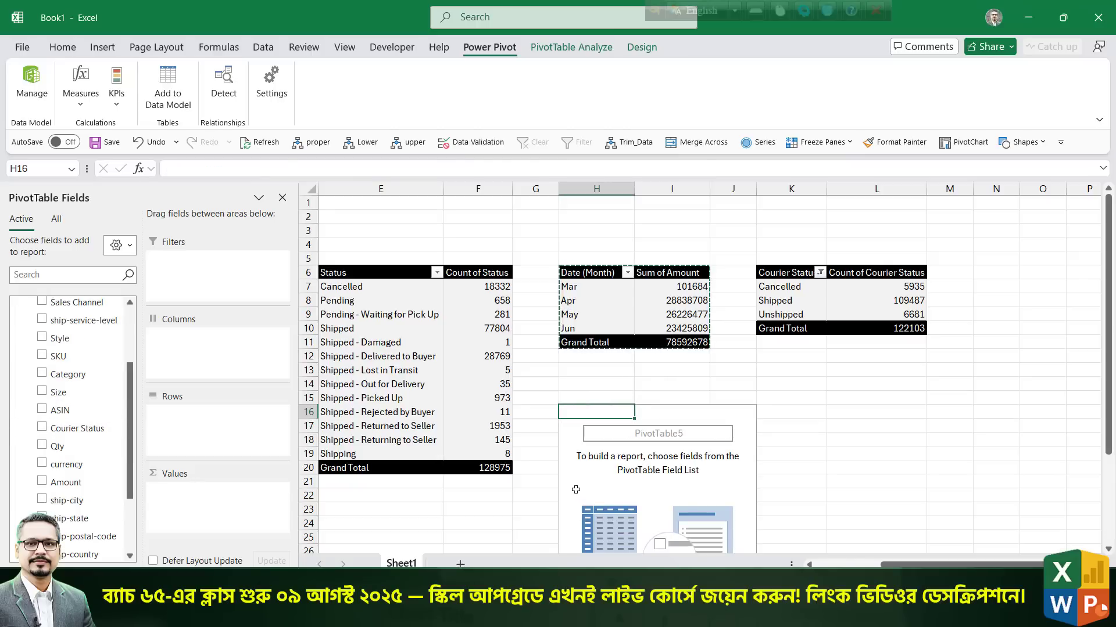
drag(73, 500, 192, 429)
scroll(605, 489, down, 2)
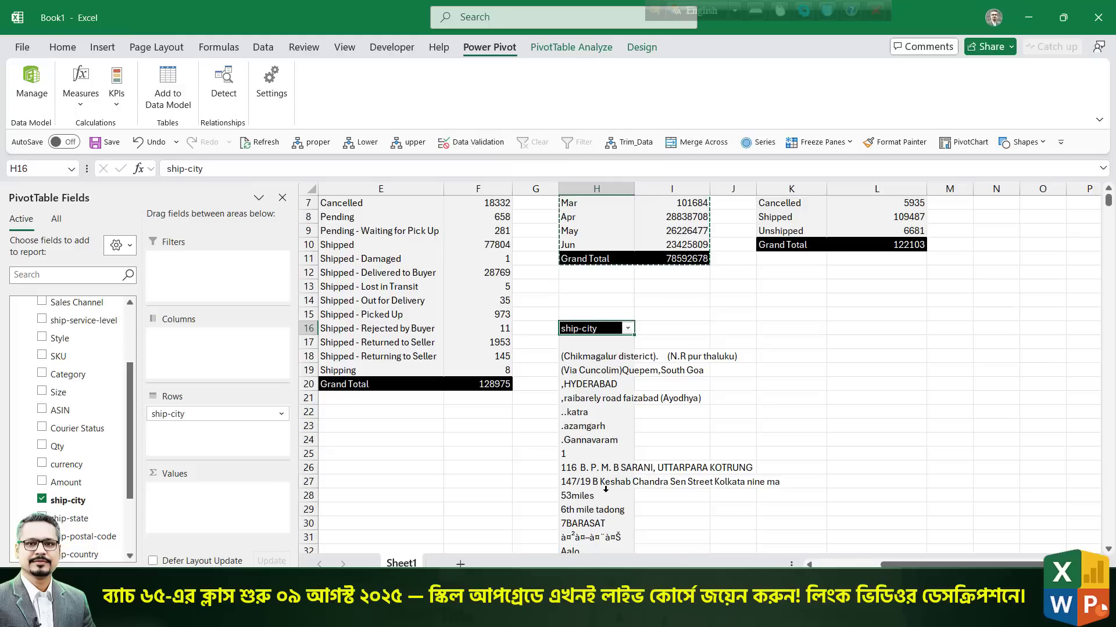
Replace ship-city with ship-state in the rows of the PivotTable at H16.
click(42, 500)
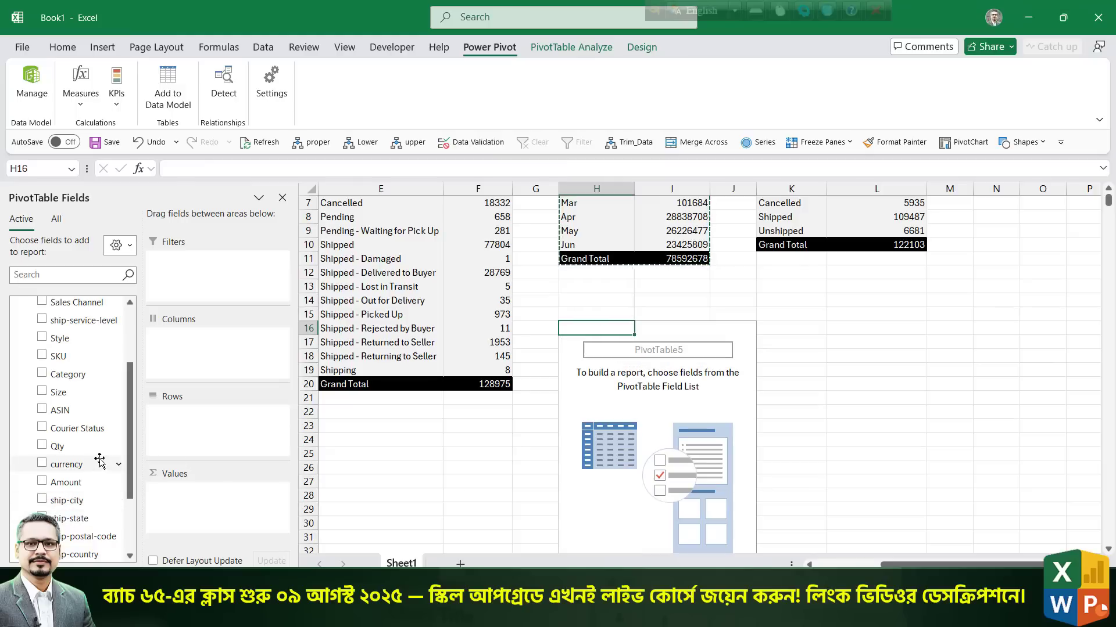
scroll(100, 461, down, 3)
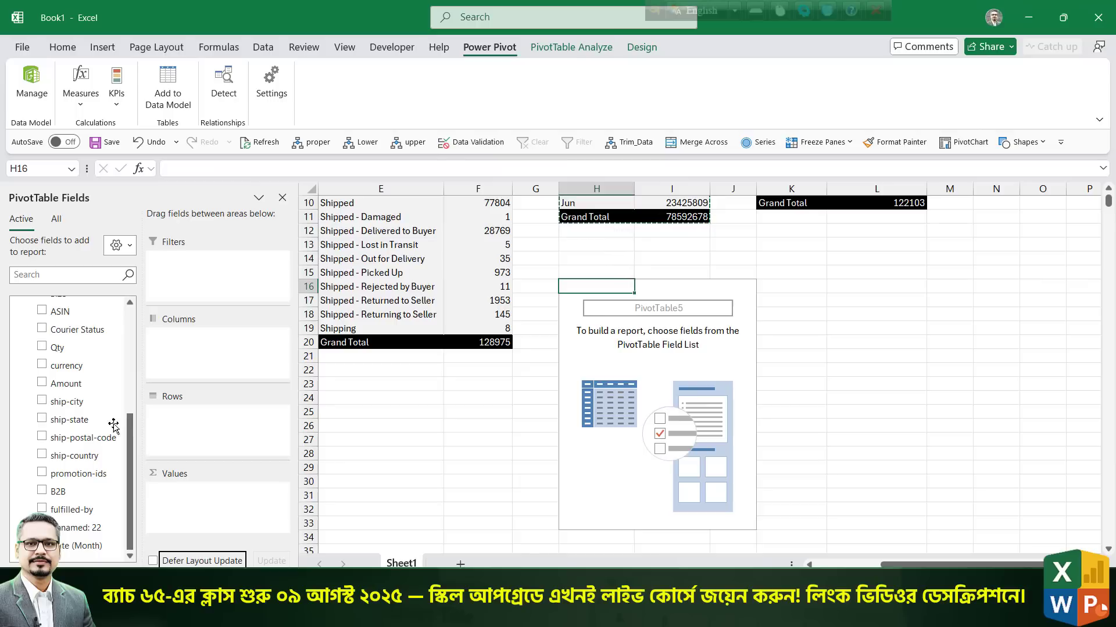
drag(113, 426, 174, 434)
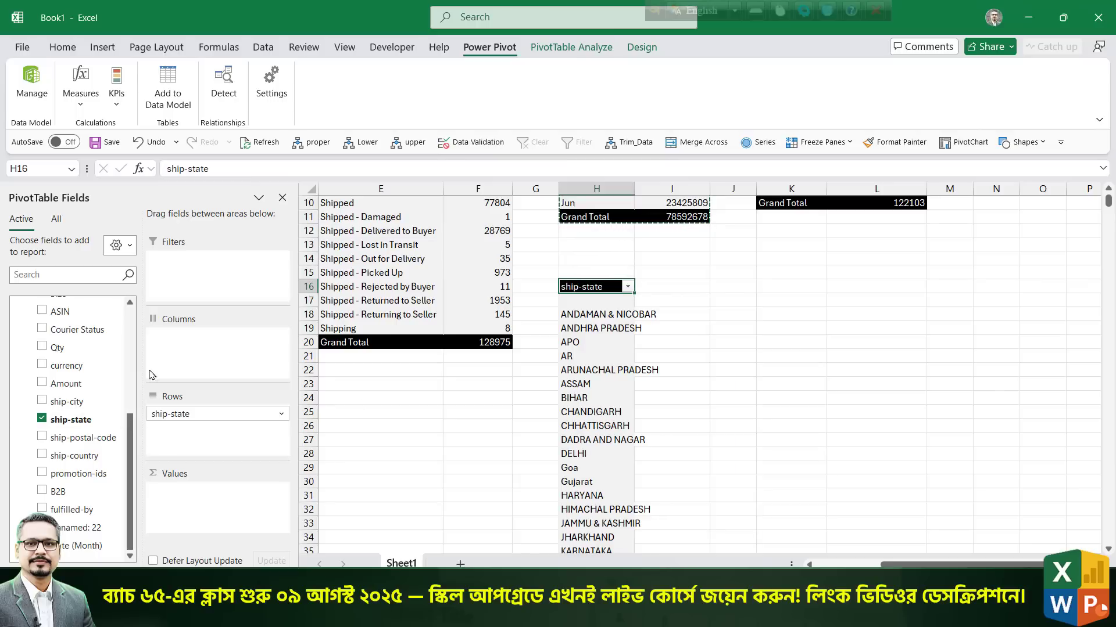
Add Qty as a sum to the values of the ship-state PivotTable and fit column H to its contents.
scroll(86, 500, up, 2)
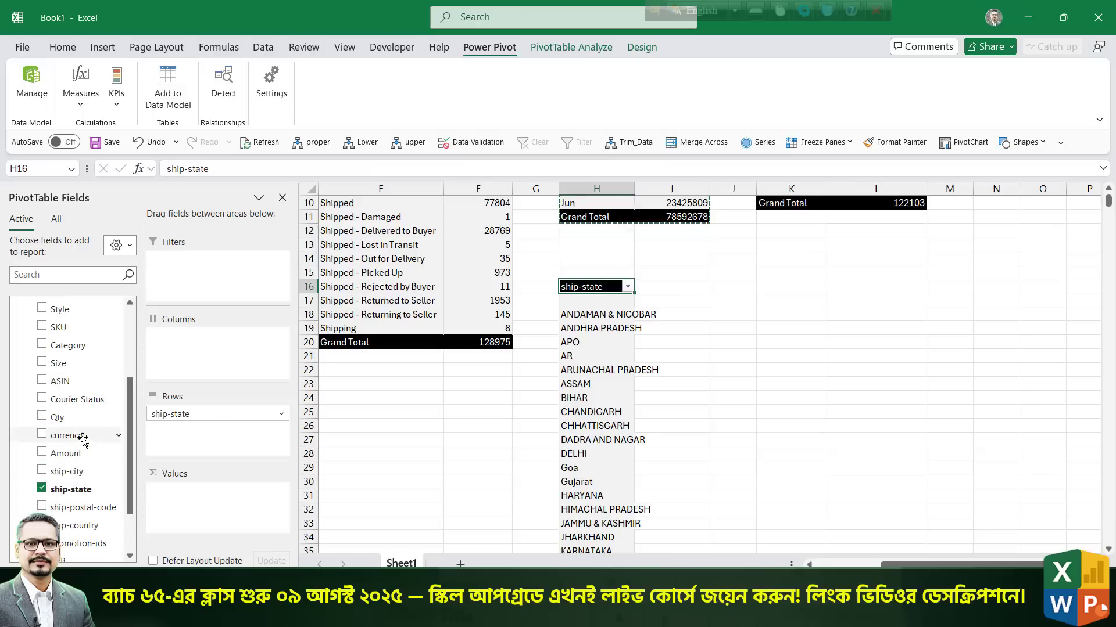
drag(61, 418, 209, 497)
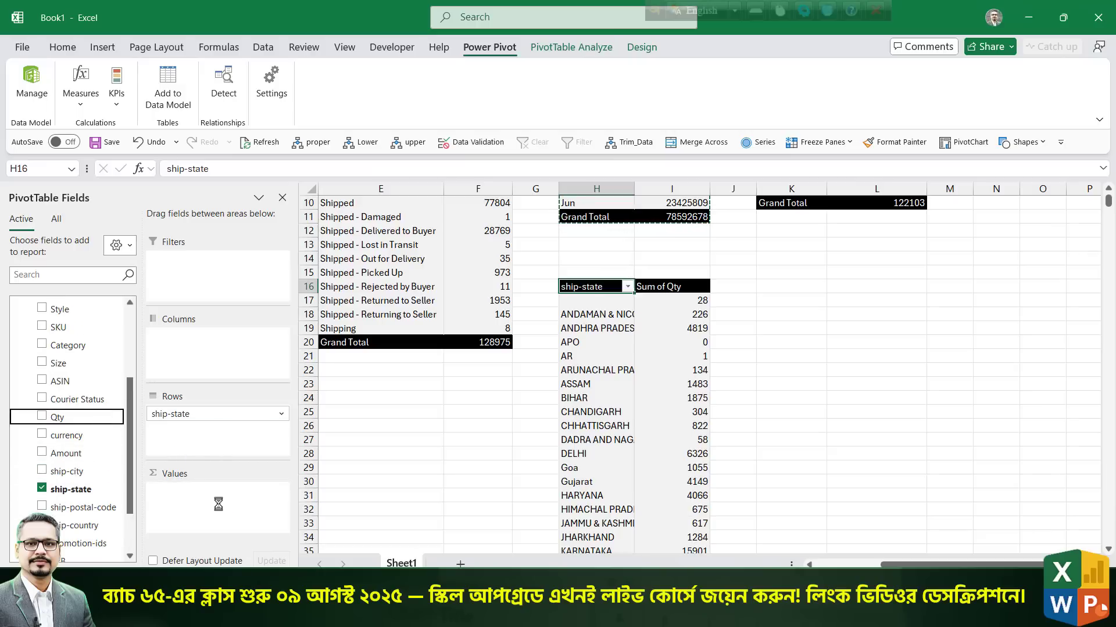
double_click(635, 187)
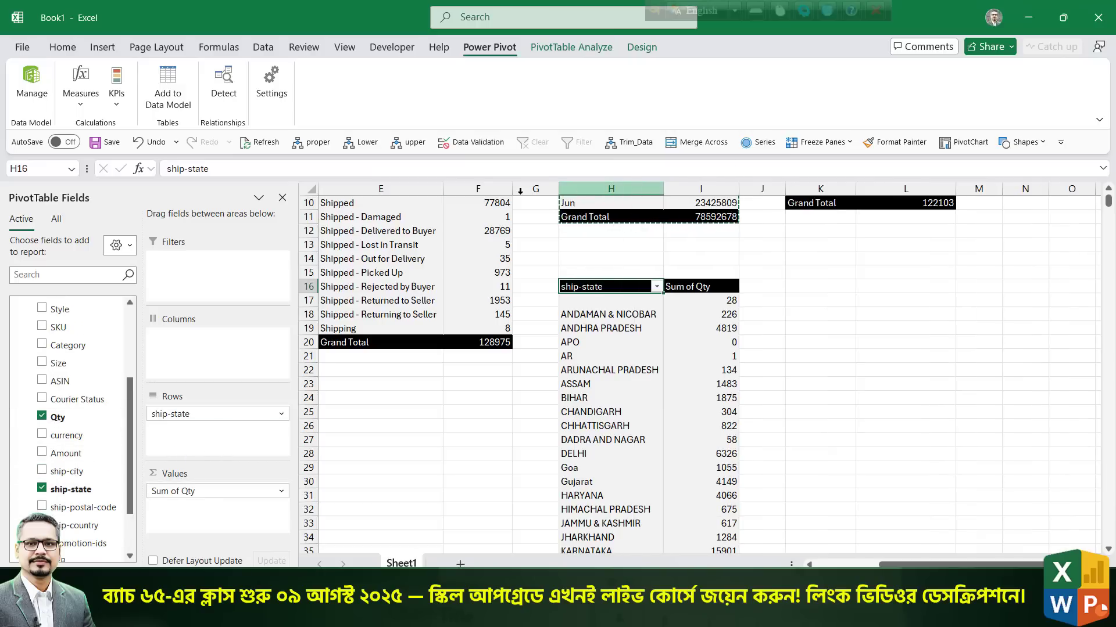
click(282, 198)
Sort the ship-state PivotTable by Sum of Qty from largest to smallest.
click(324, 329)
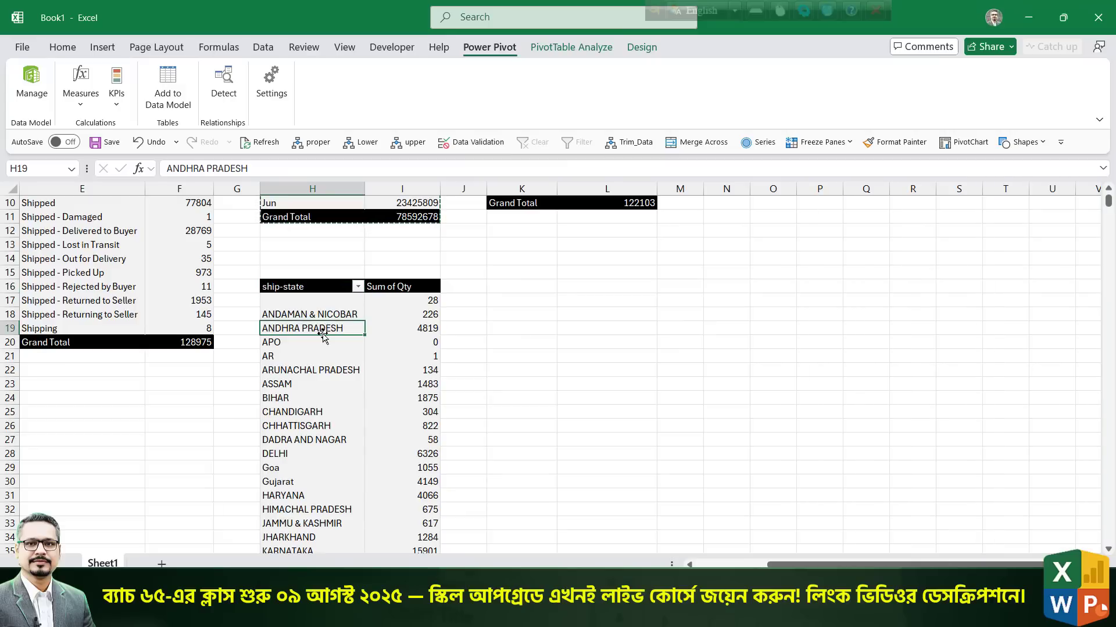
click(406, 300)
right_click(405, 300)
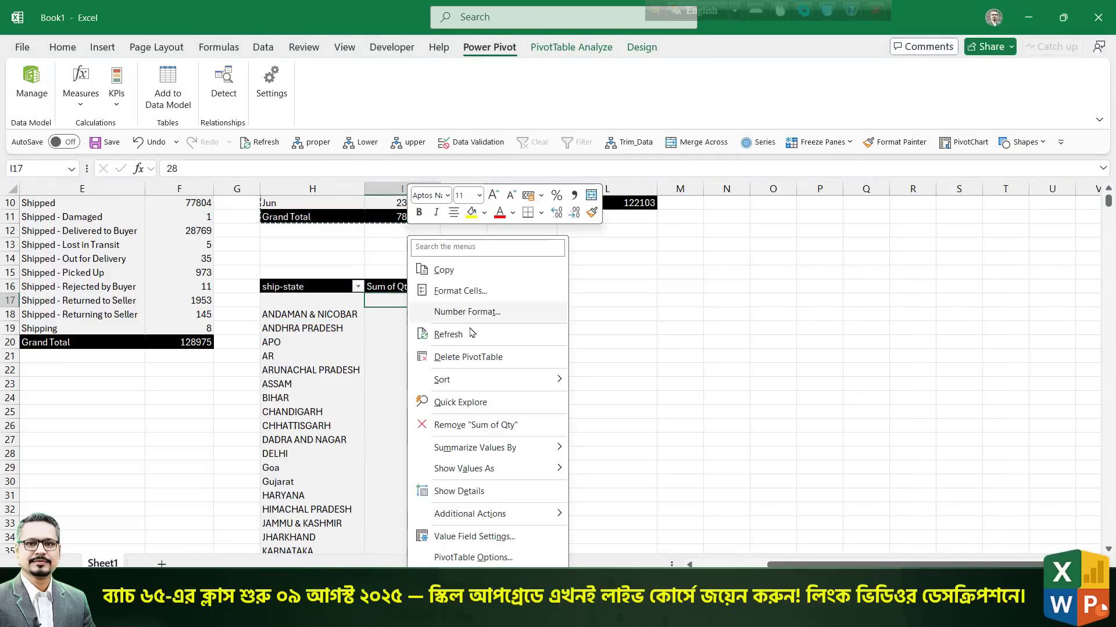
mouse_move(546, 379)
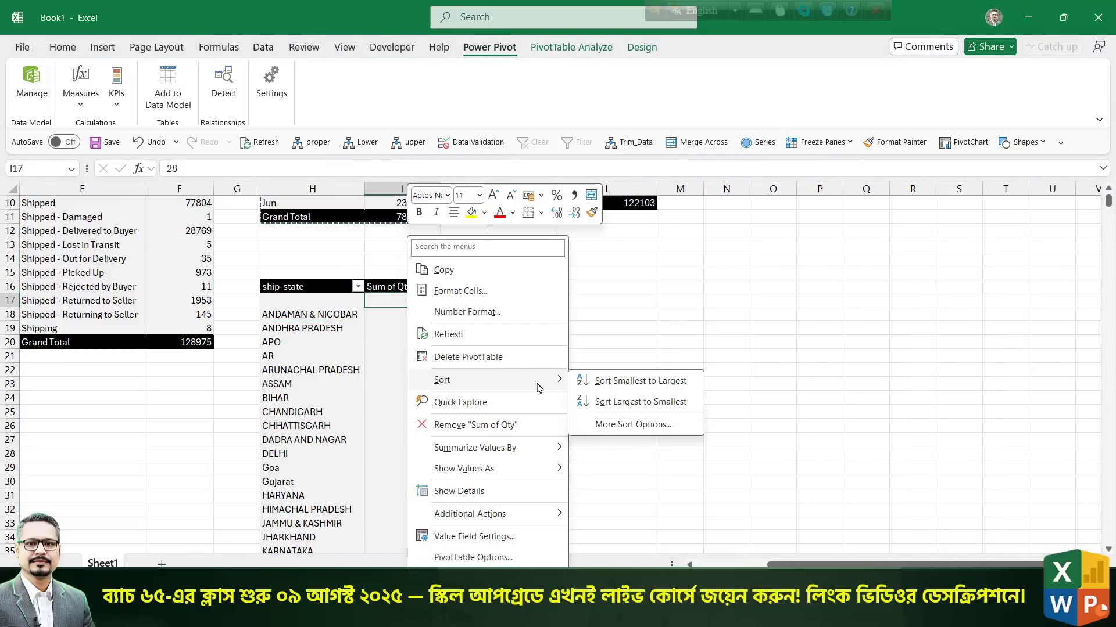
click(653, 404)
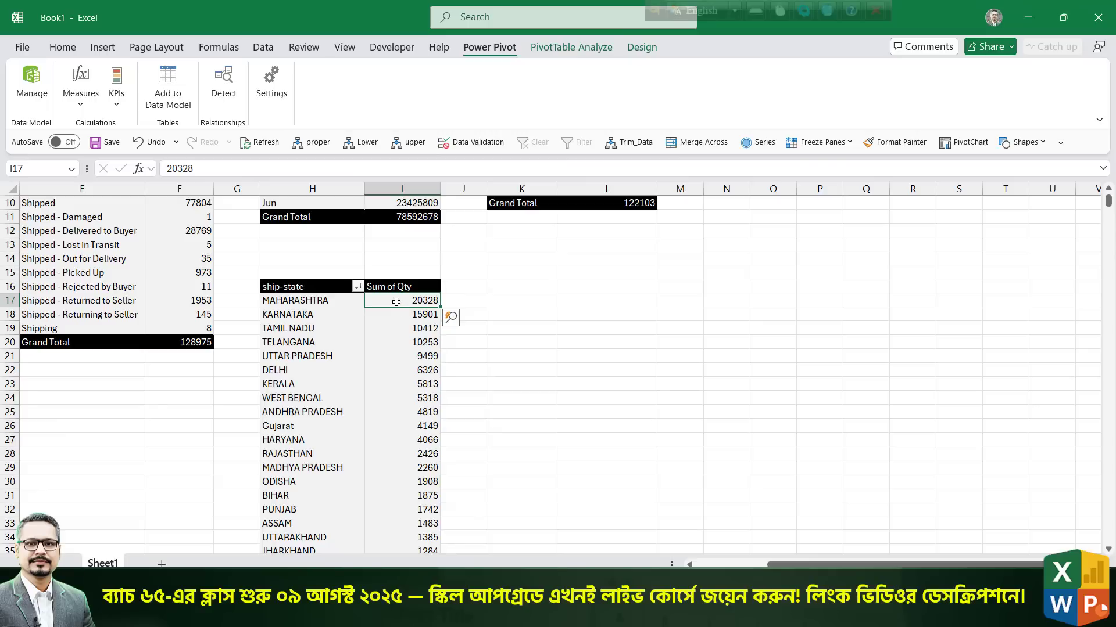
Show the Sum of Qty values as Rank Largest to Smallest with ship-state as the base field.
right_click(409, 302)
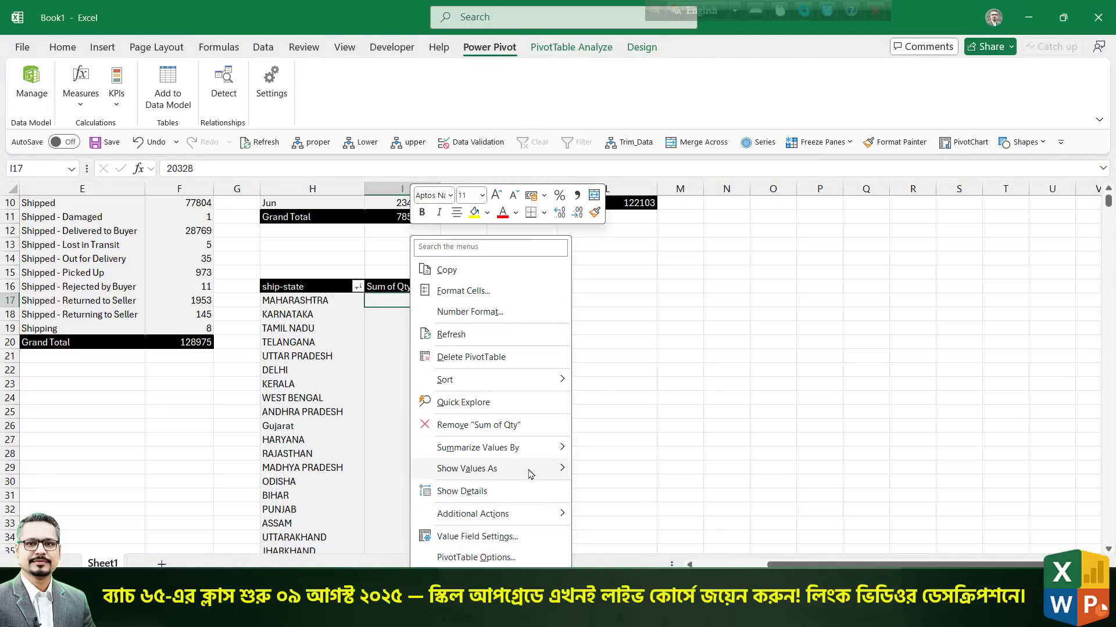
mouse_move(530, 474)
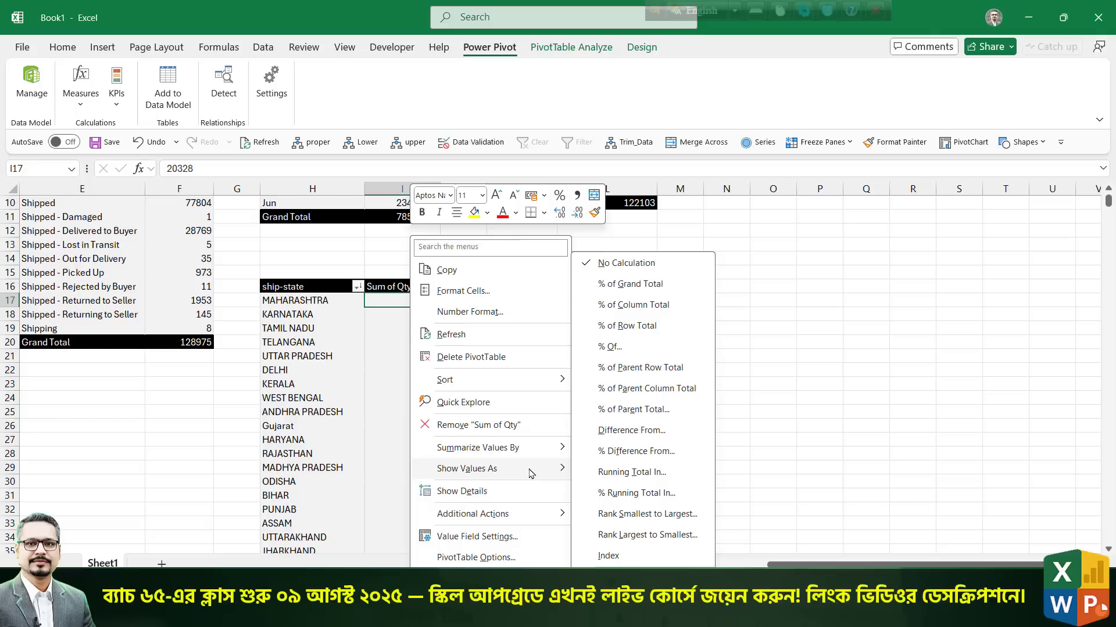
click(649, 532)
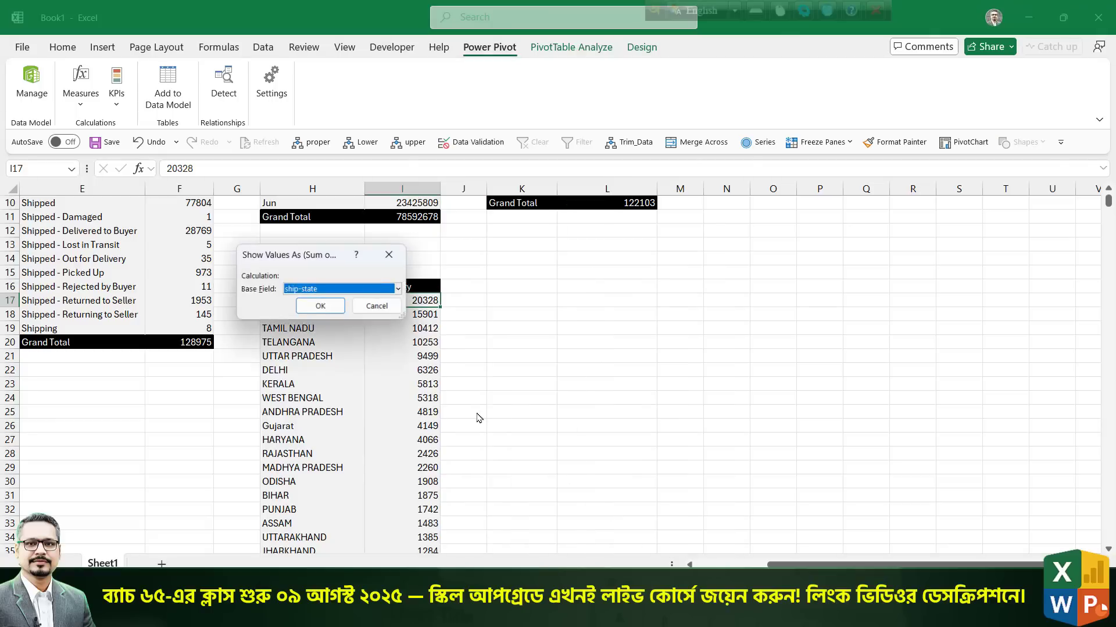
click(334, 313)
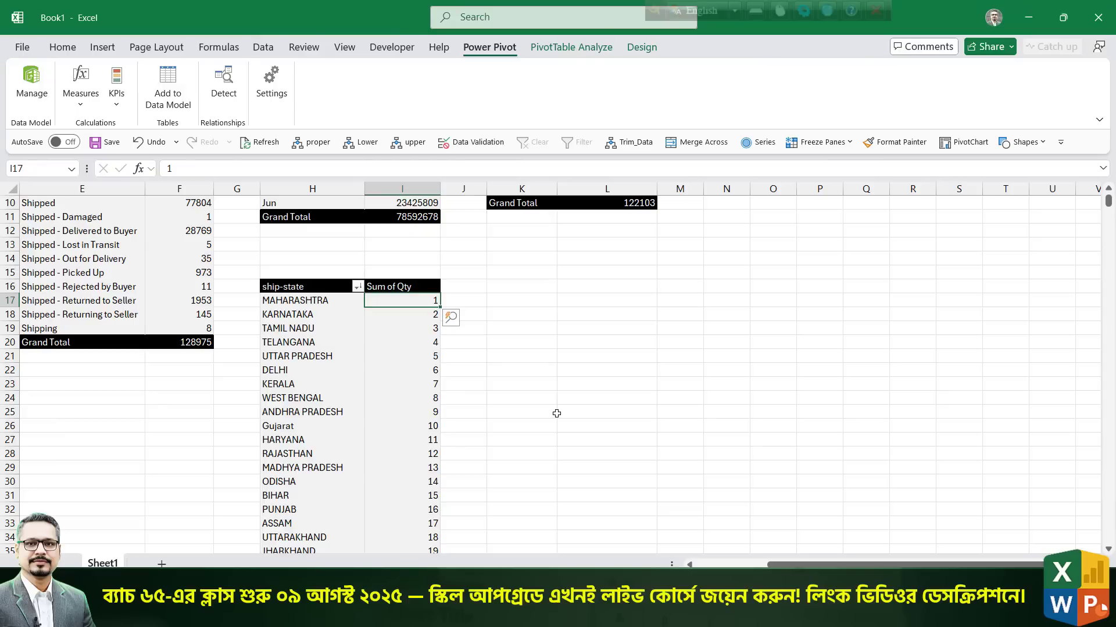
Copy the Date (Month) PivotTable and paste the duplicate at cell N6.
scroll(556, 413, up, 3)
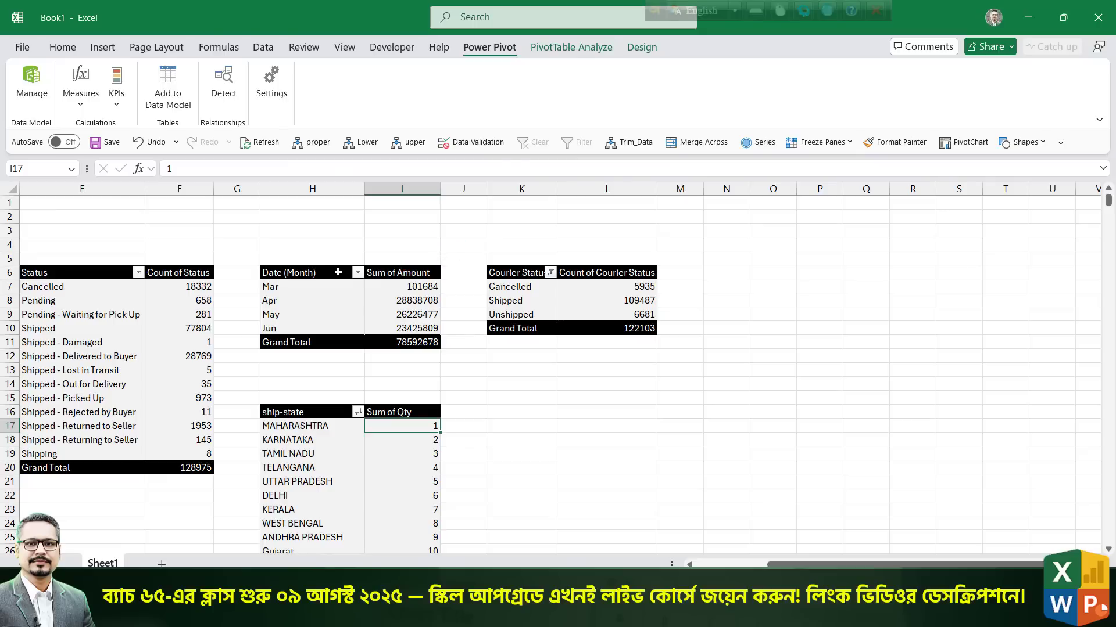
click(337, 272)
key(ctrl+a)
key(ctrl+c)
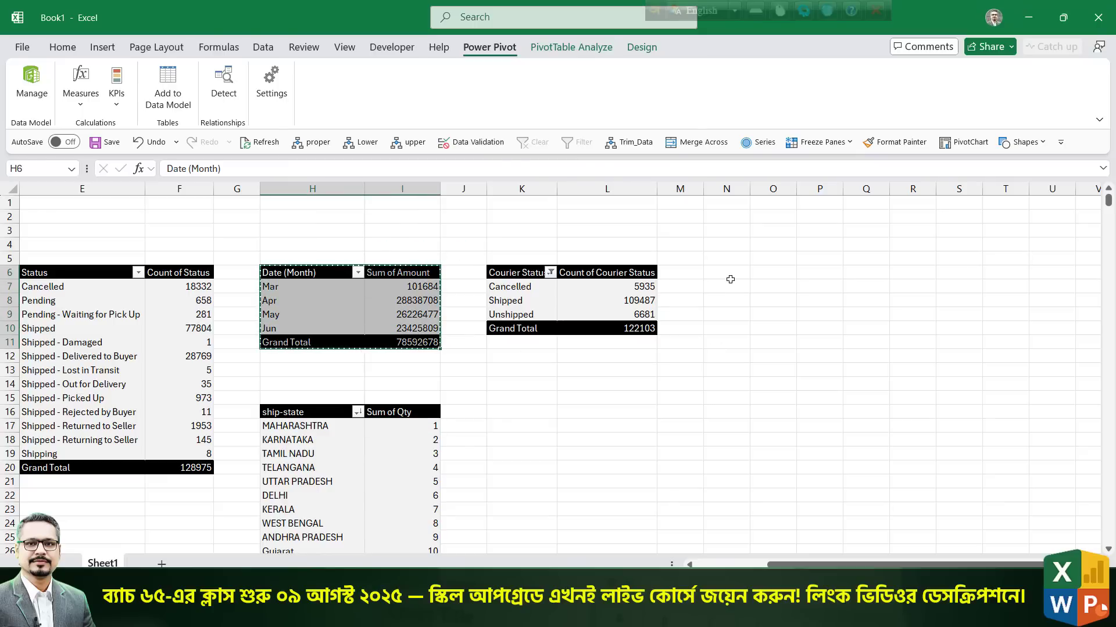
click(730, 279)
key(ctrl+v)
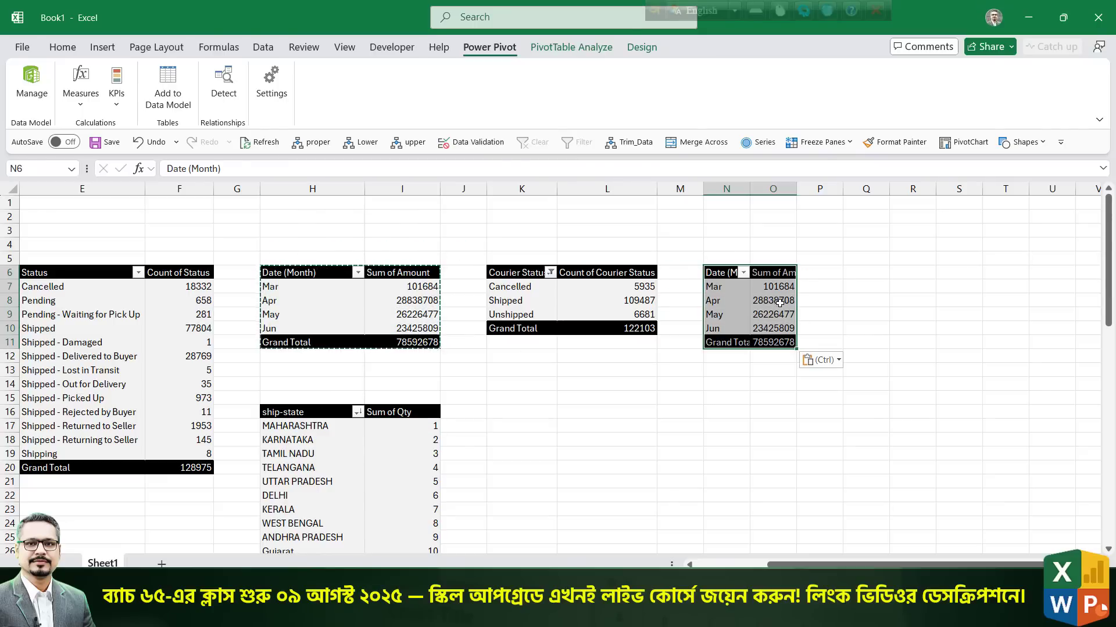
Display the field list for the PivotTable at N6 and dock it on the opposite side of the worksheet.
click(780, 302)
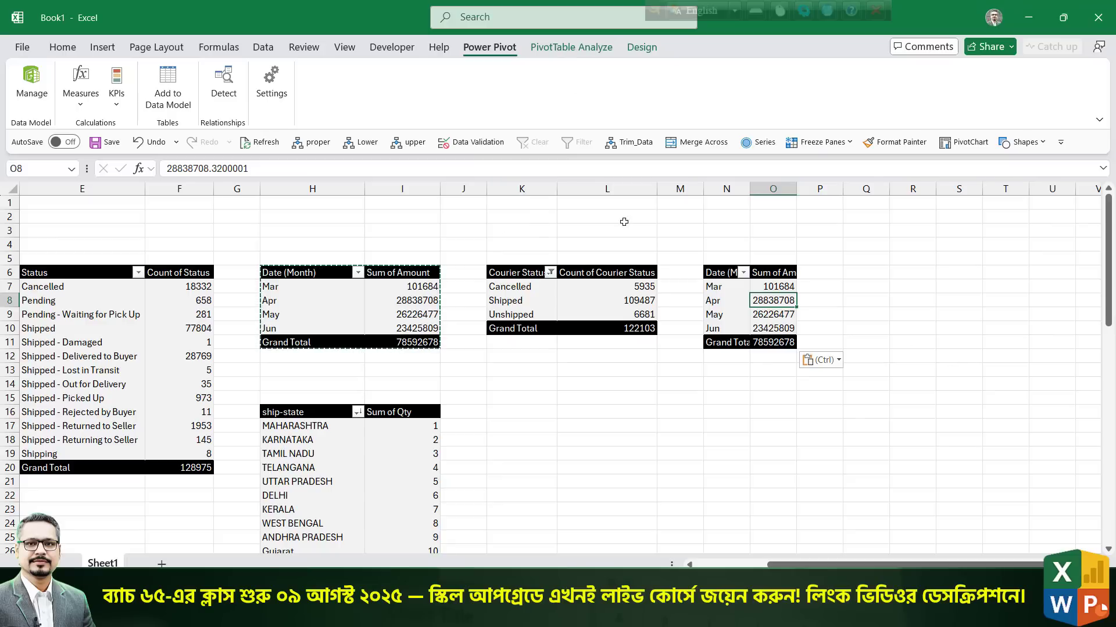
click(571, 50)
click(942, 87)
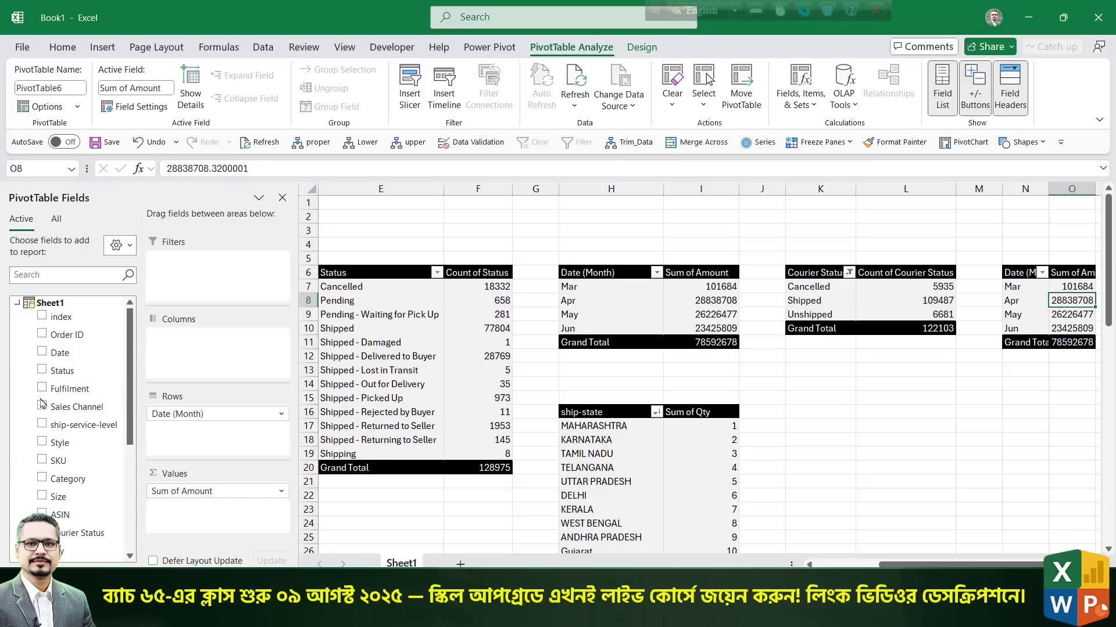
drag(127, 188, 1112, 230)
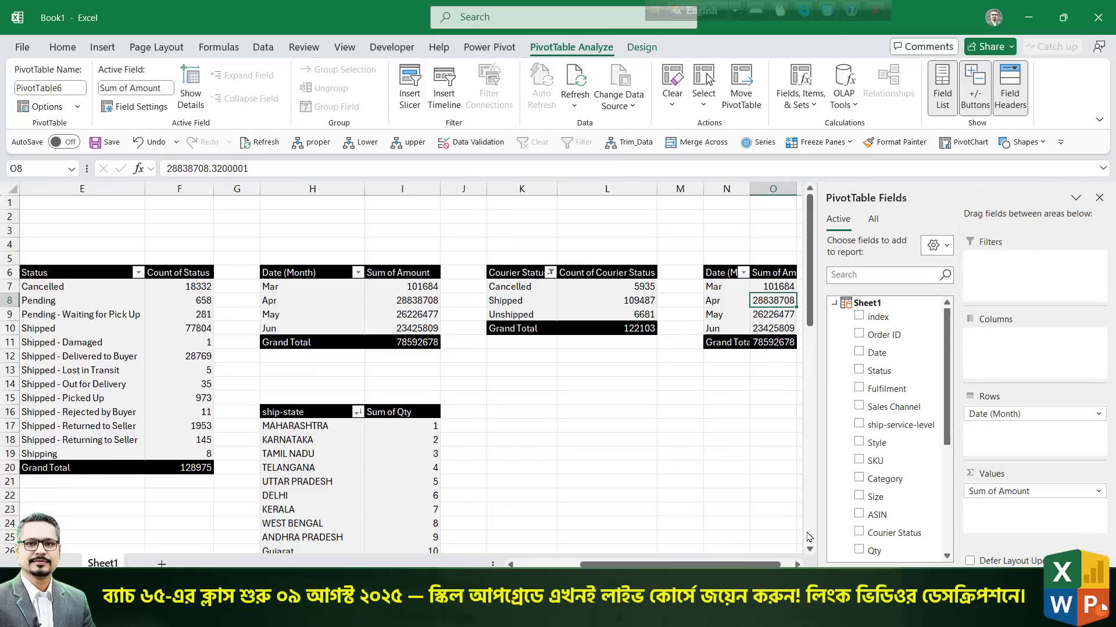
Remove Amount and Date (Month) from the PivotTable at N6.
scroll(802, 567, right, 4)
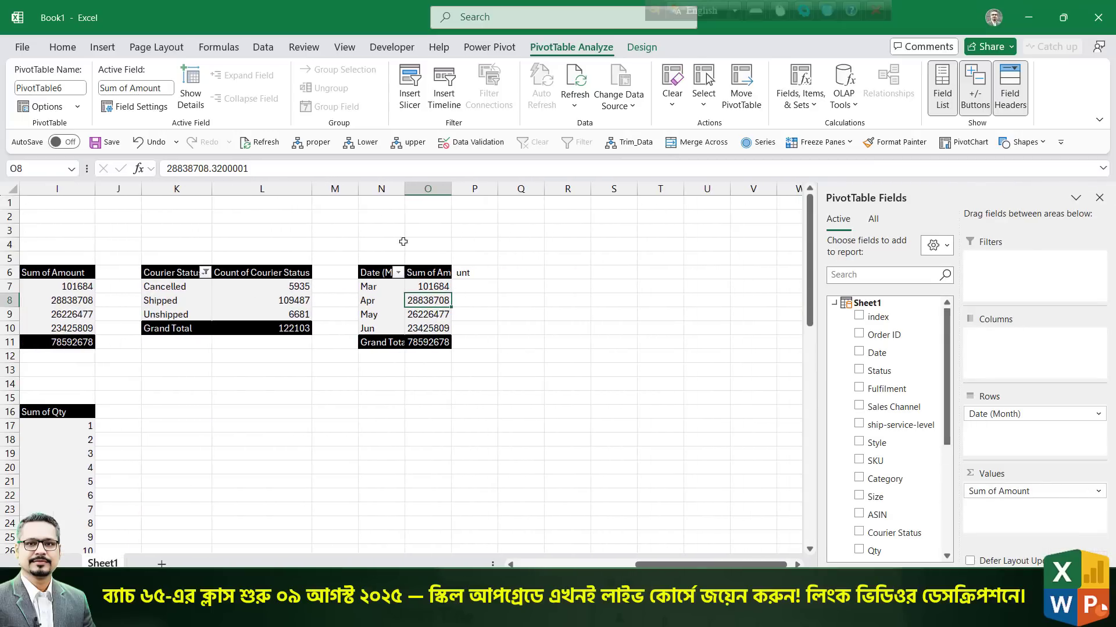
scroll(905, 405, down, 1)
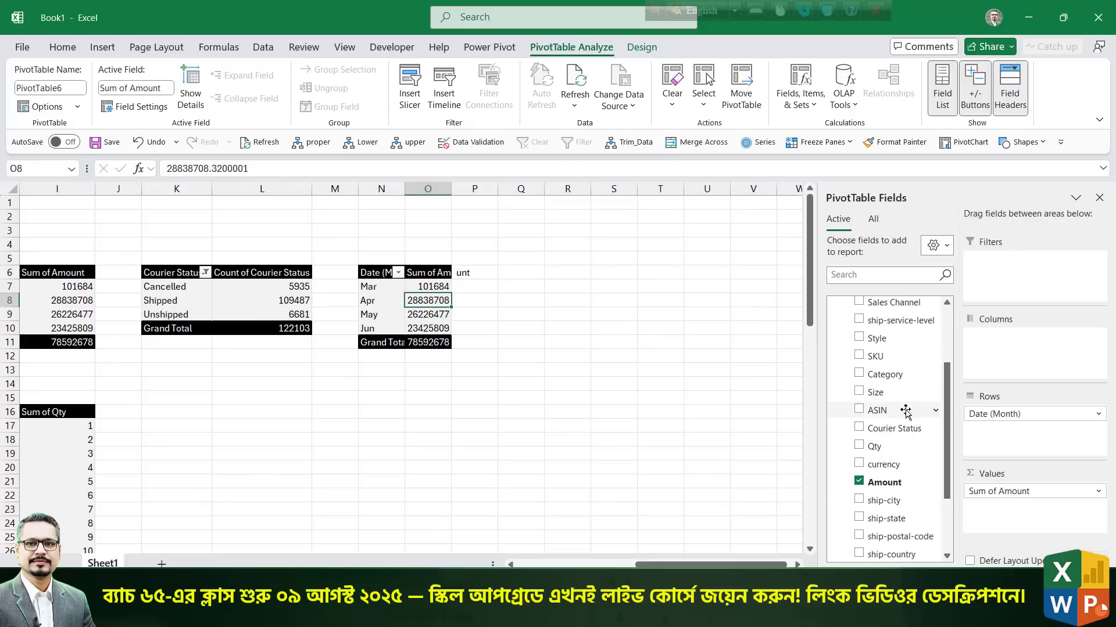
click(860, 483)
scroll(862, 488, down, 3)
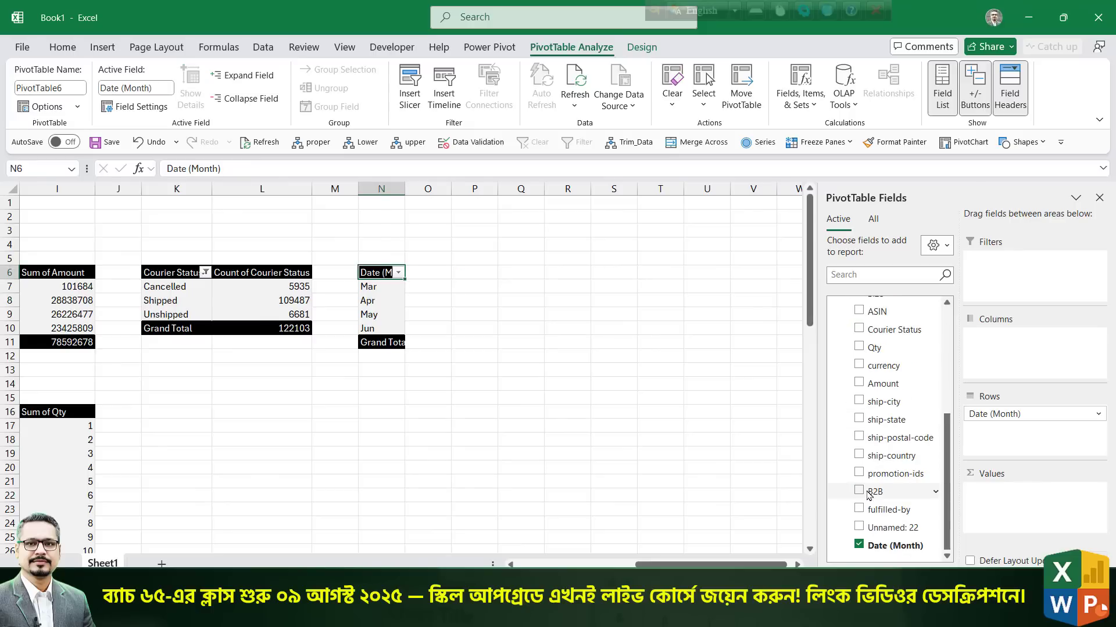
click(858, 545)
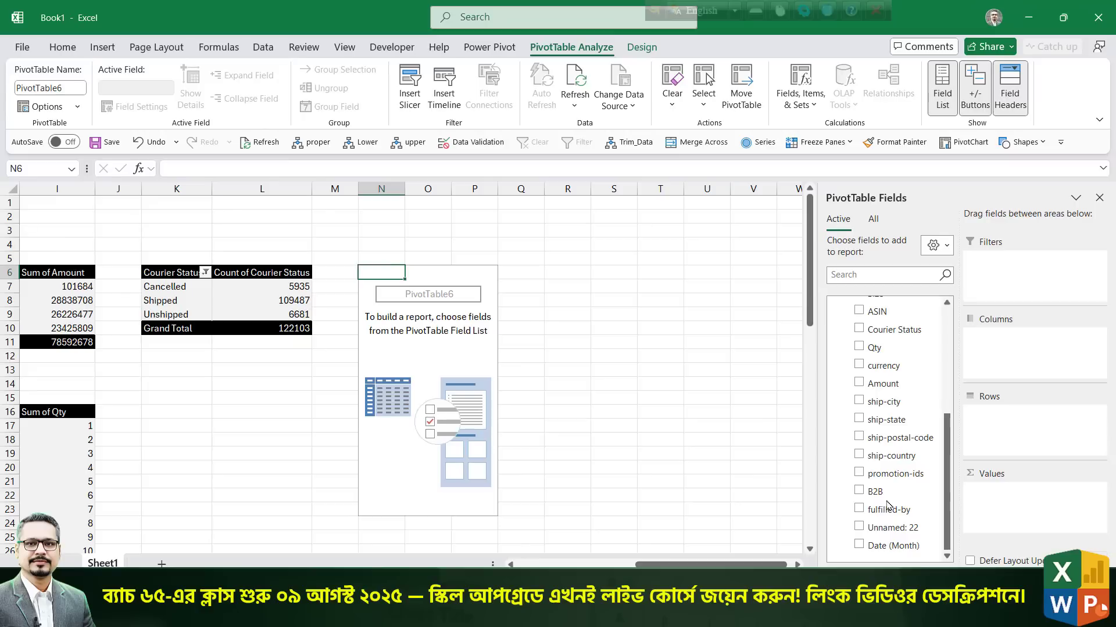
Add ship-service-level to both rows and values of the N6 PivotTable and fit columns N and O to their headings.
scroll(887, 505, up, 4)
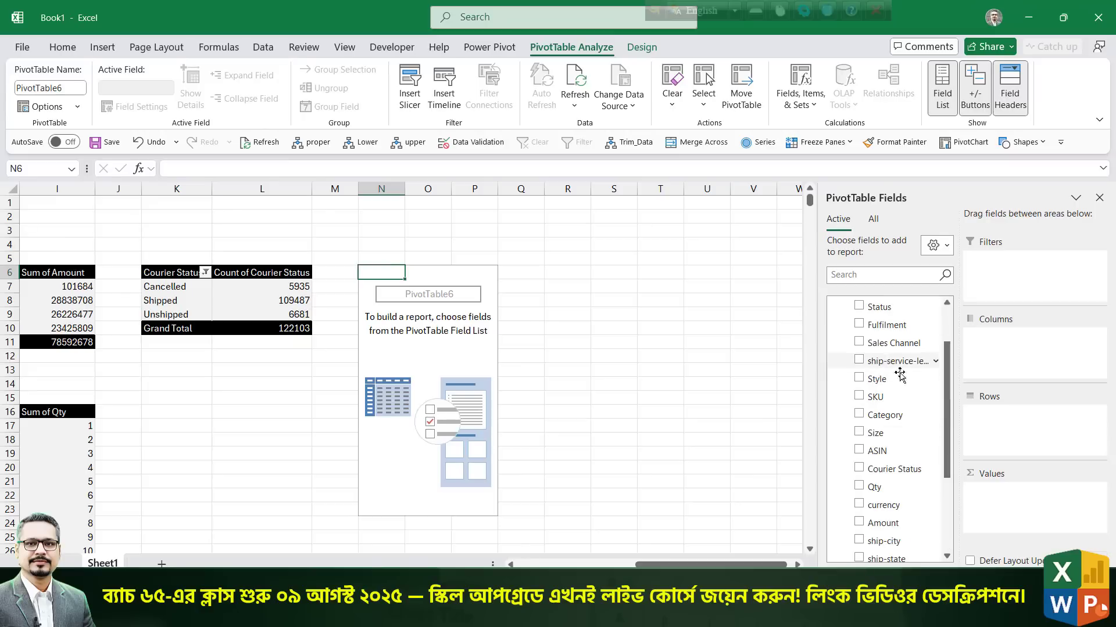
drag(899, 374, 989, 418)
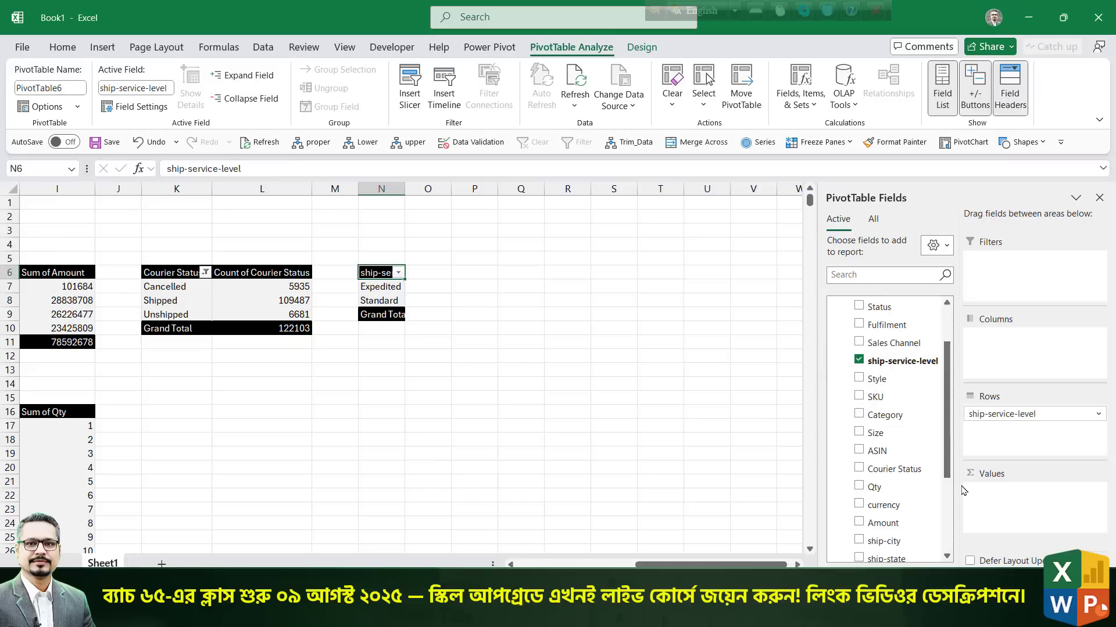
drag(902, 363, 1014, 507)
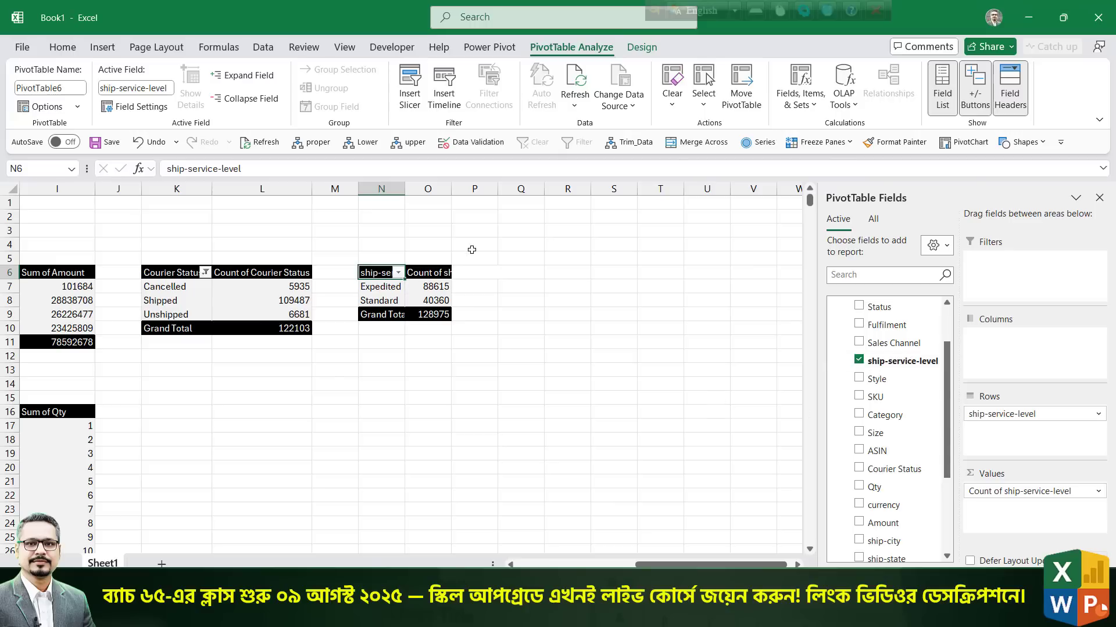
double_click(451, 189)
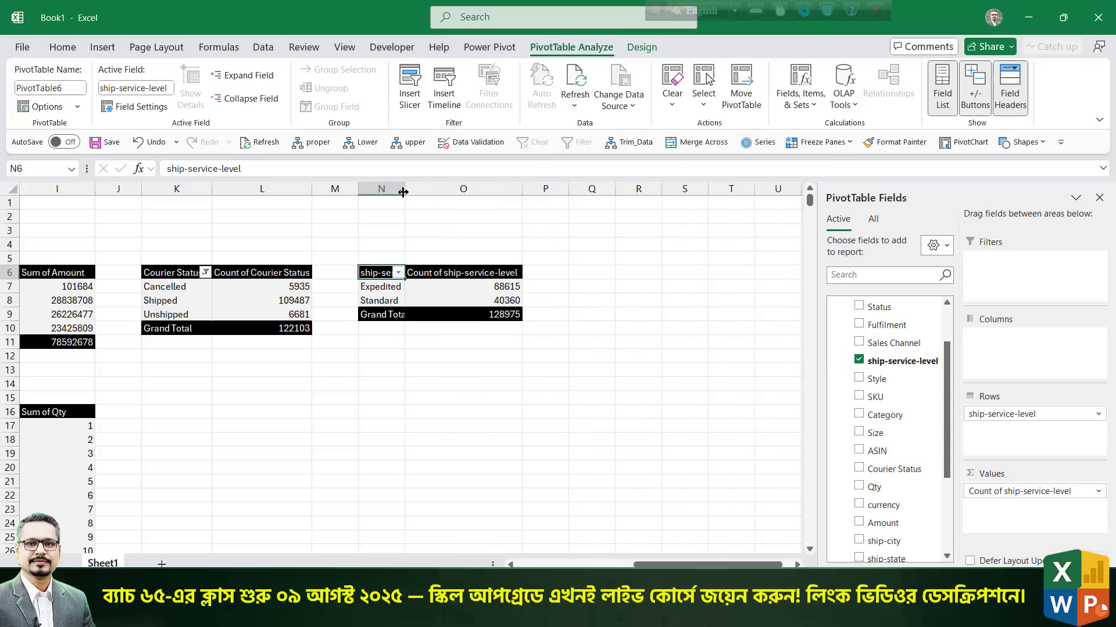
double_click(404, 189)
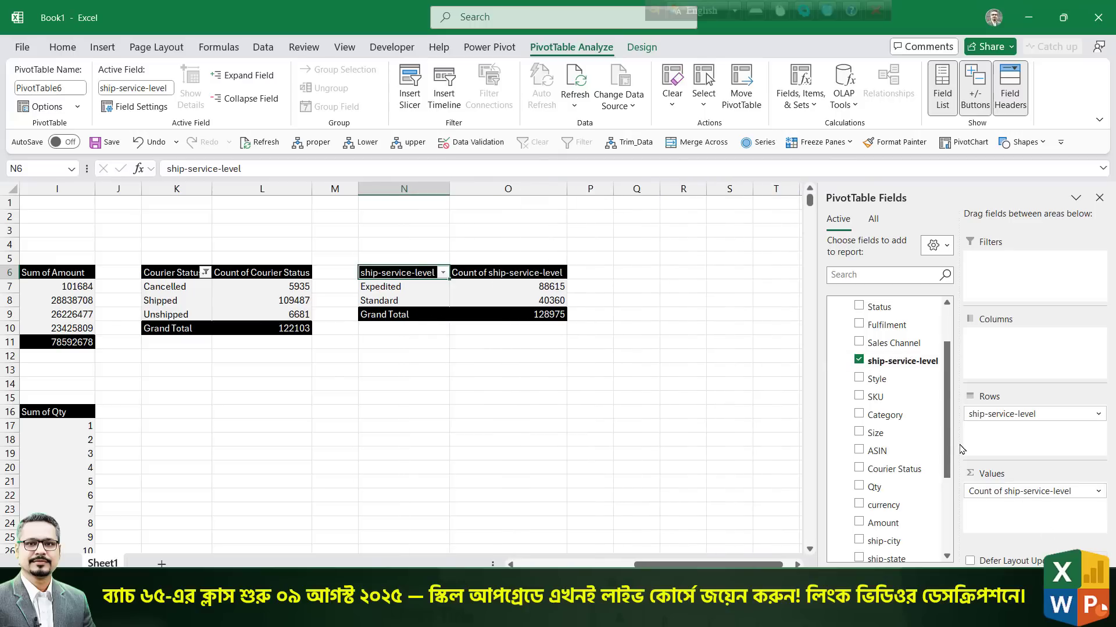
Add Date (Month) to the columns of the ship-service-level PivotTable and close the field list.
scroll(947, 444, up, 3)
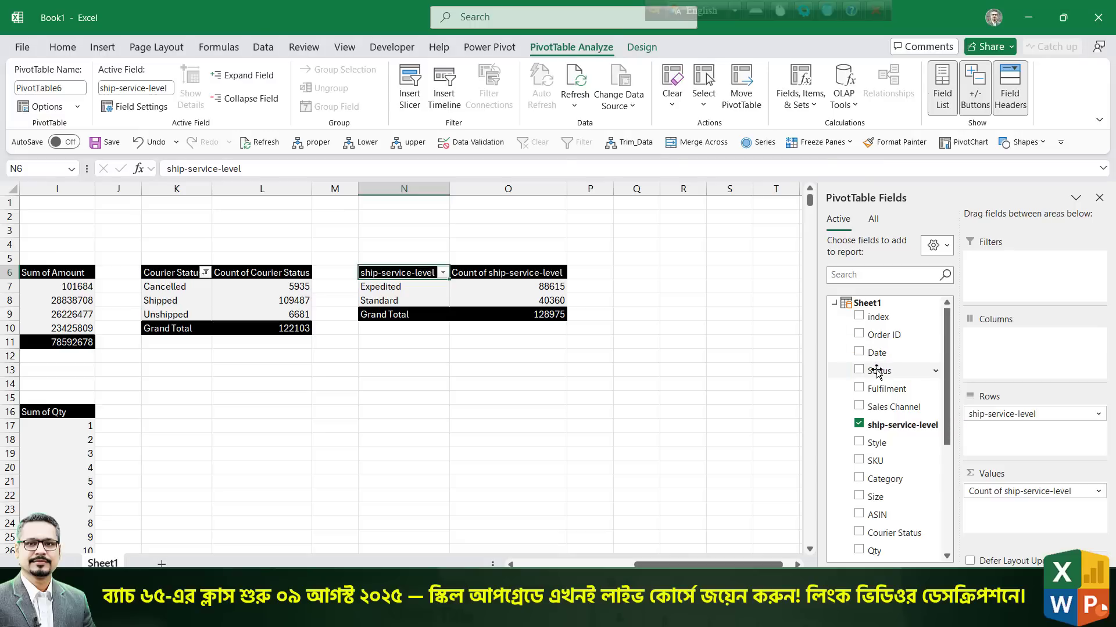
scroll(883, 372, down, 4)
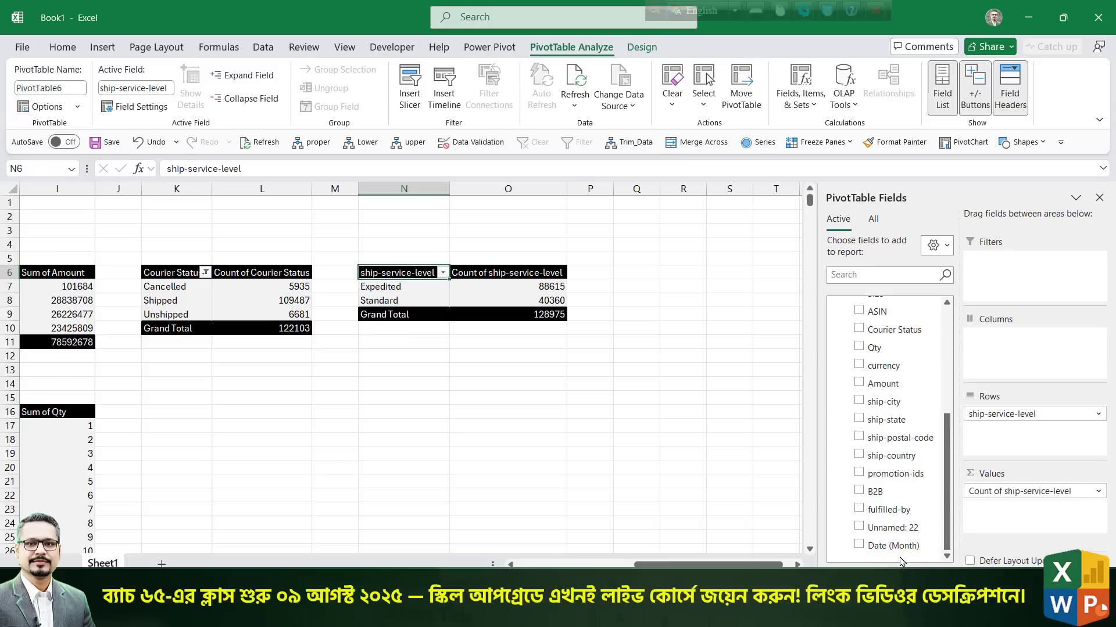
drag(894, 547, 1034, 340)
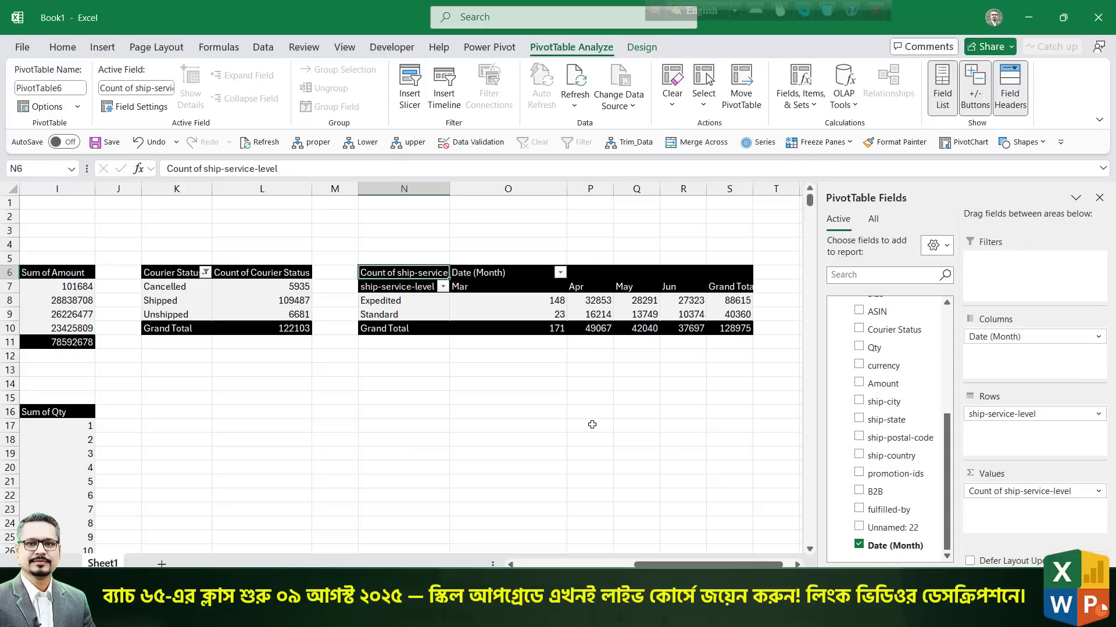
click(1099, 197)
drag(851, 565, 825, 564)
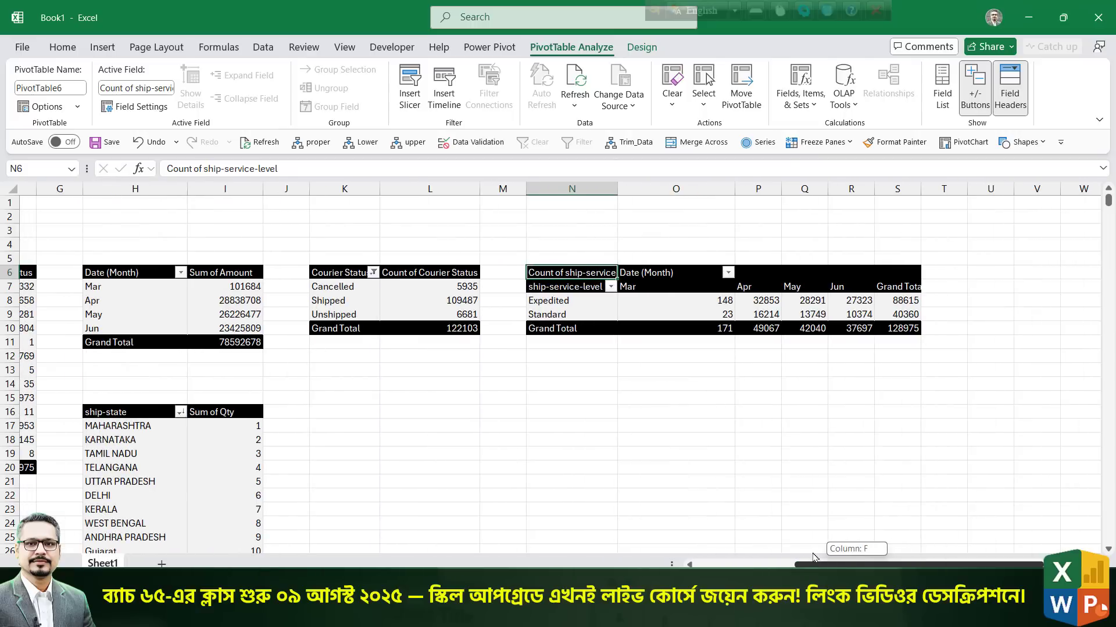
click(652, 303)
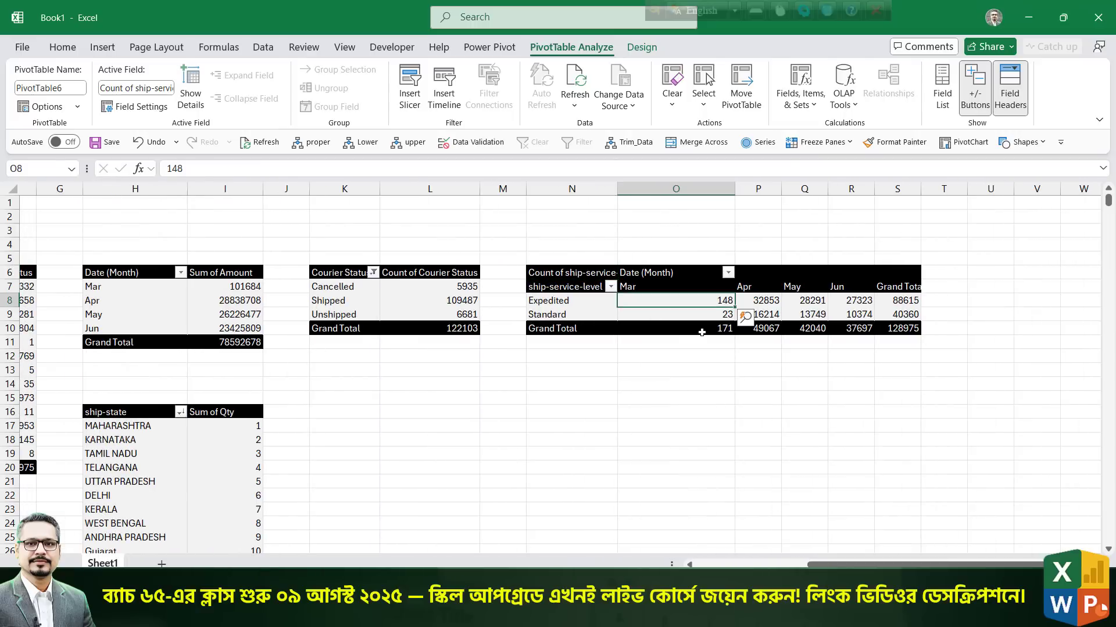
mouse_move(815, 564)
mouse_down()
mouse_move(733, 566)
mouse_move(831, 566)
mouse_move(820, 565)
mouse_up()
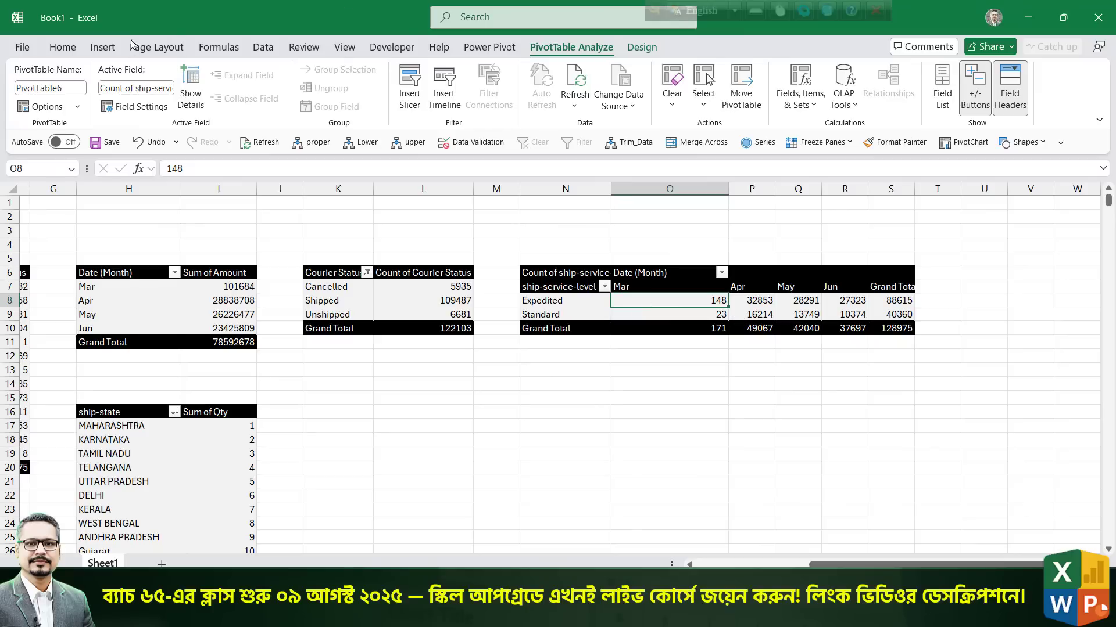
Insert a clustered column PivotChart from the ship-service-level PivotTable and place it beneath that table.
click(102, 47)
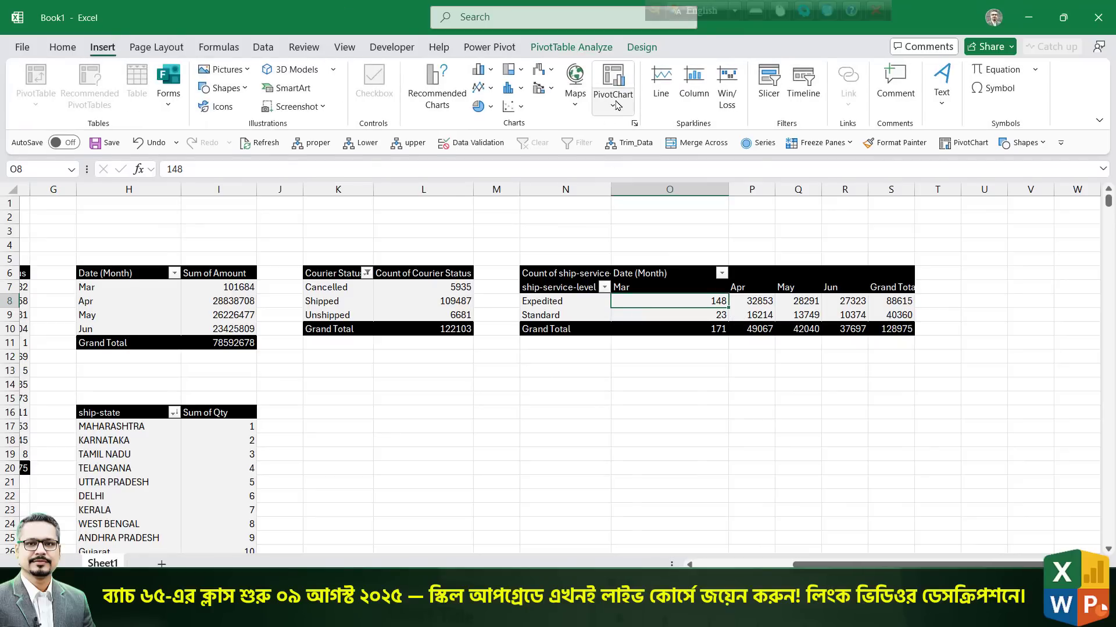
drag(624, 109, 649, 154)
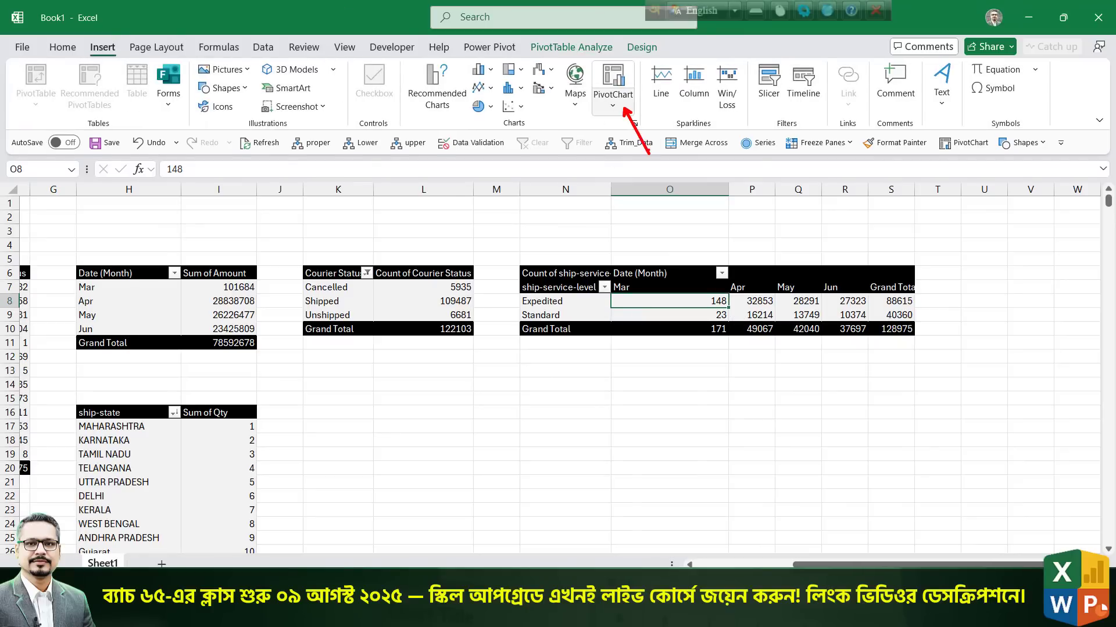
click(620, 95)
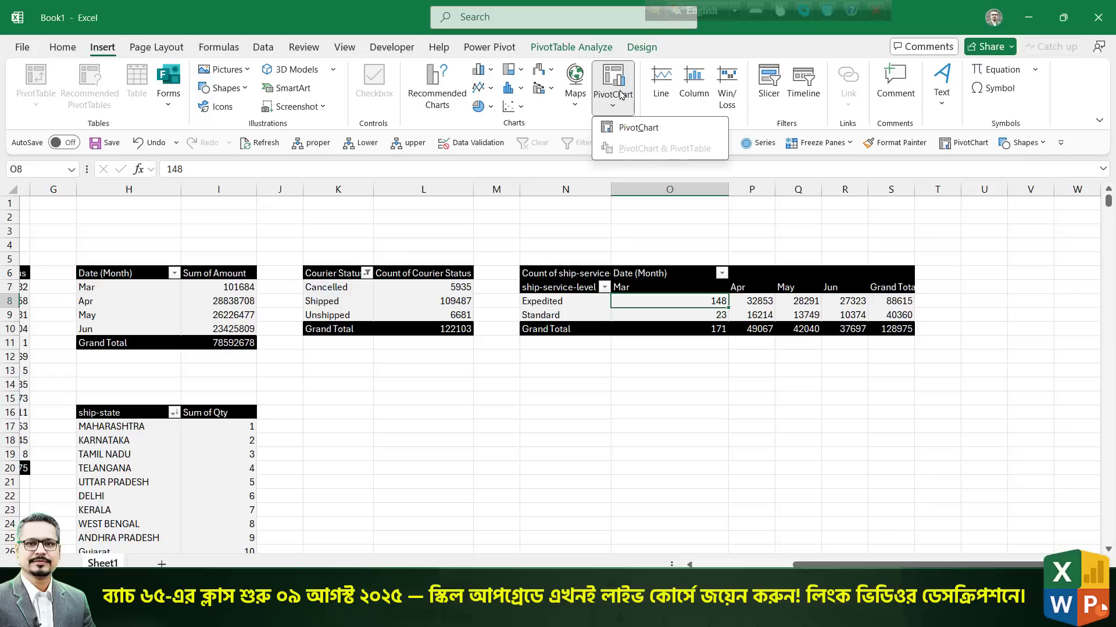
click(638, 128)
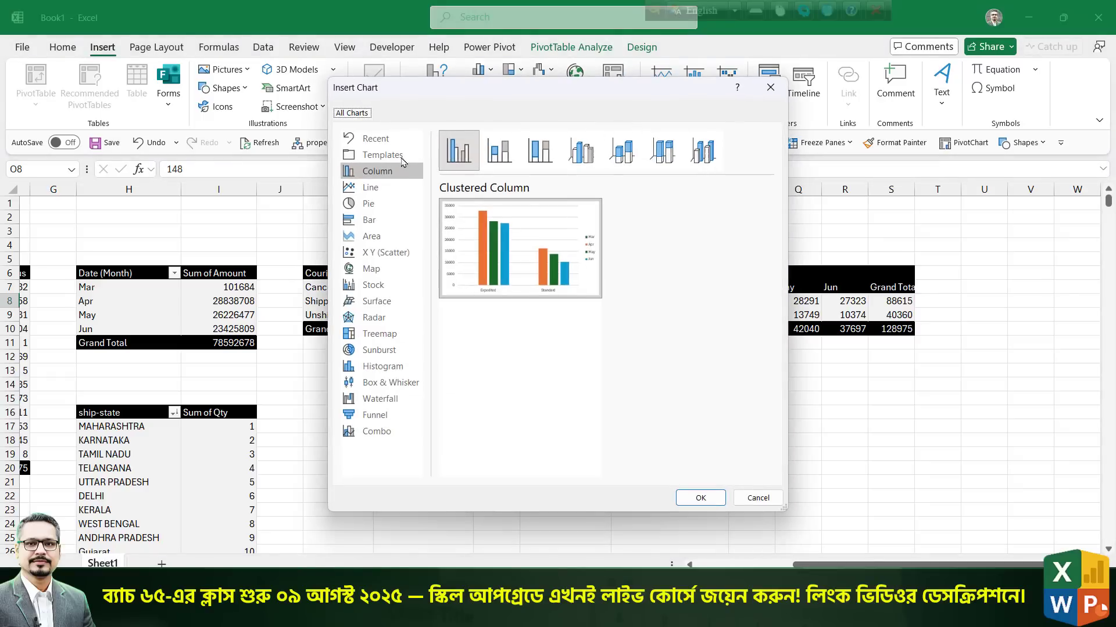
double_click(466, 158)
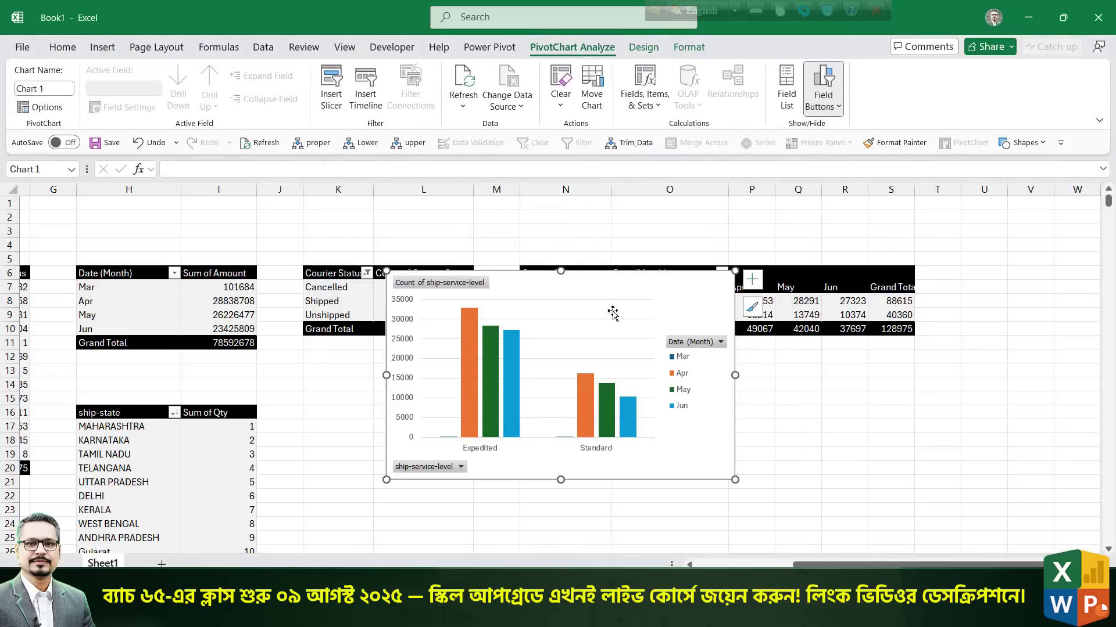
drag(683, 372, 917, 443)
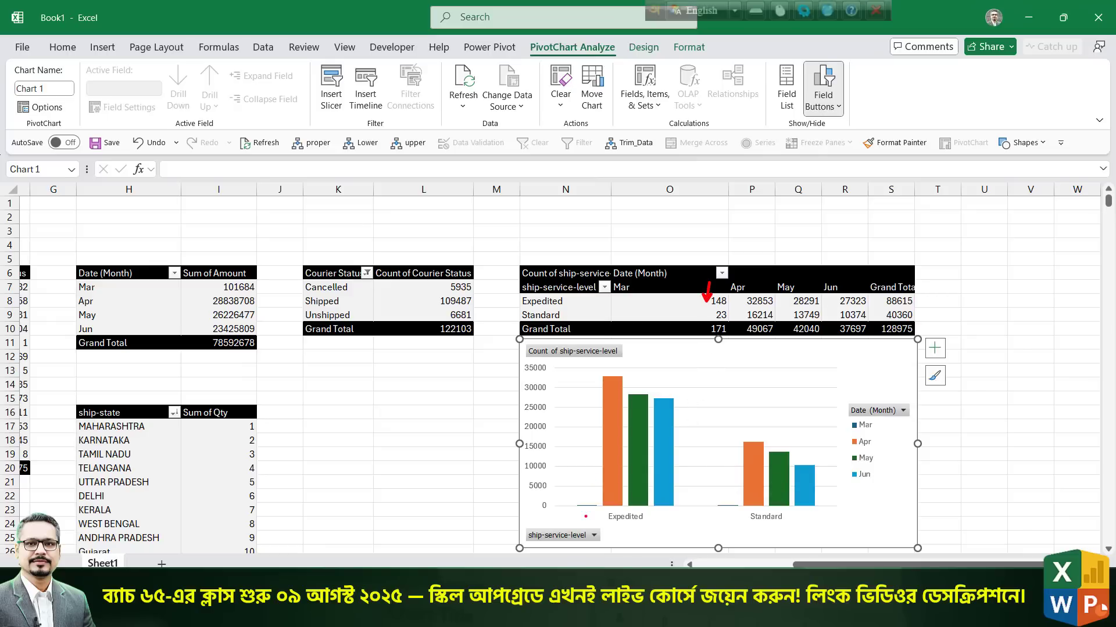
drag(585, 503, 585, 447)
drag(719, 499, 719, 458)
key(Escape)
click(677, 313)
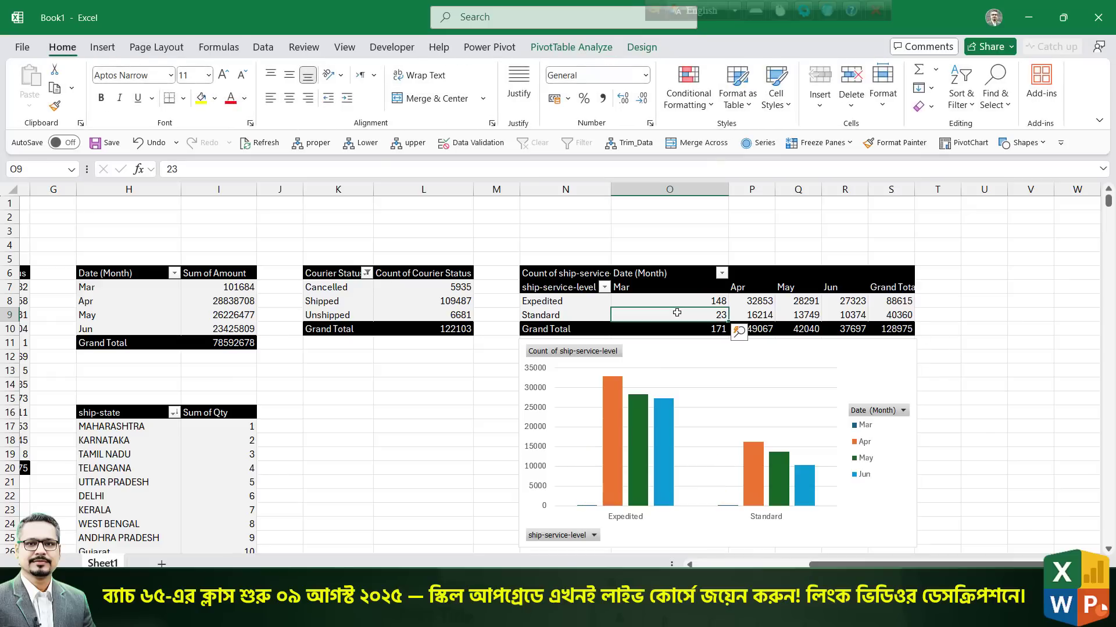
Switch the rows and columns of the ship-service-level PivotChart so the months form the category axis.
click(636, 346)
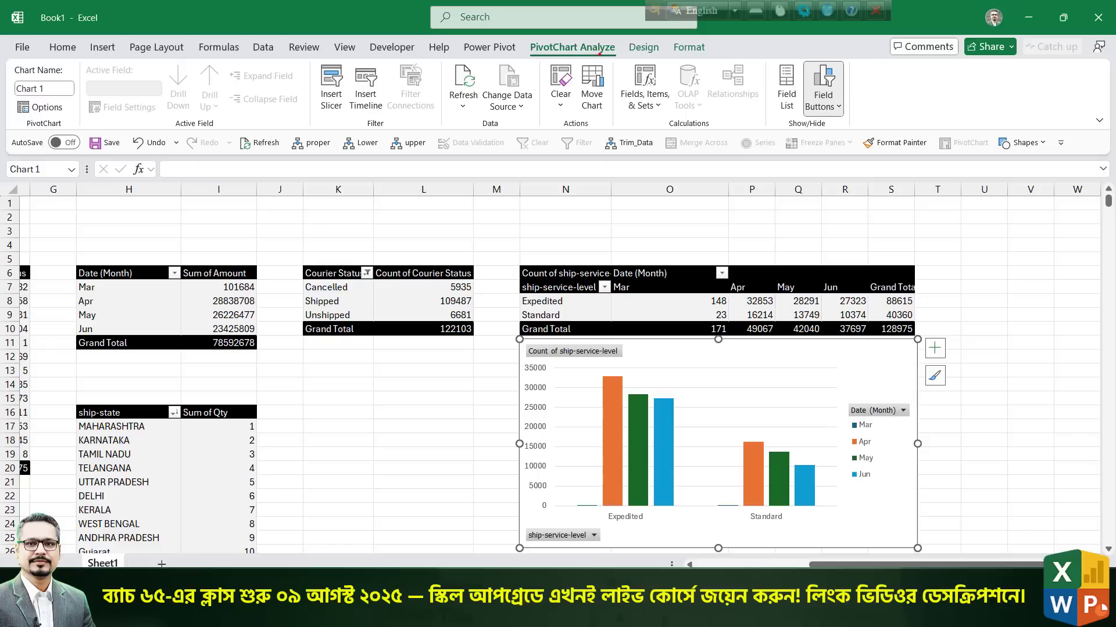
click(644, 48)
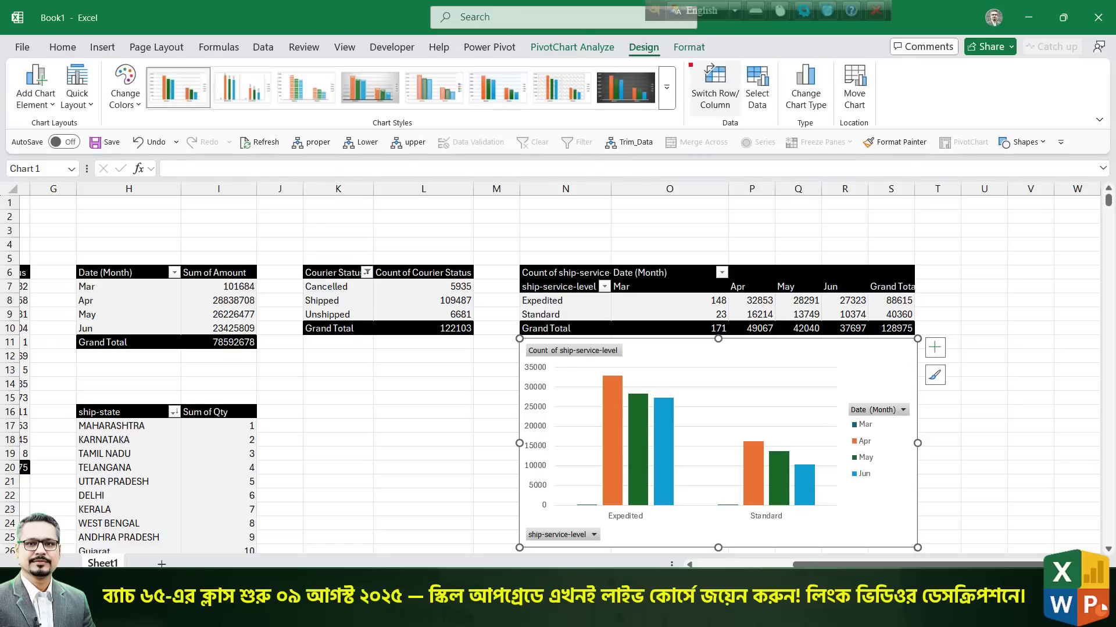
drag(691, 64, 742, 117)
drag(741, 117, 769, 146)
key(Escape)
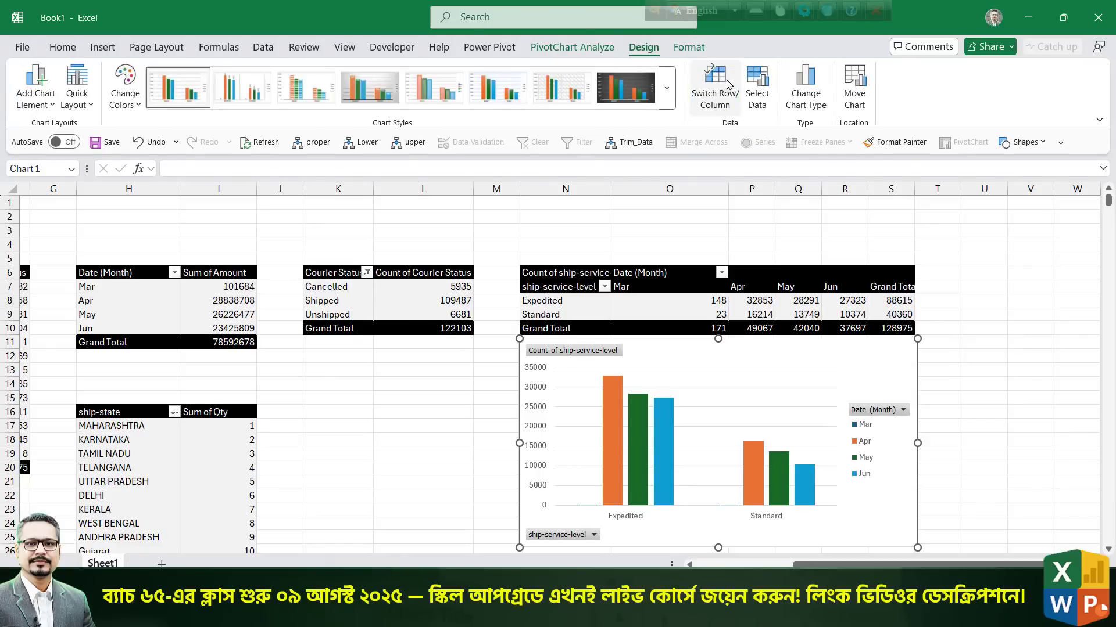
click(728, 83)
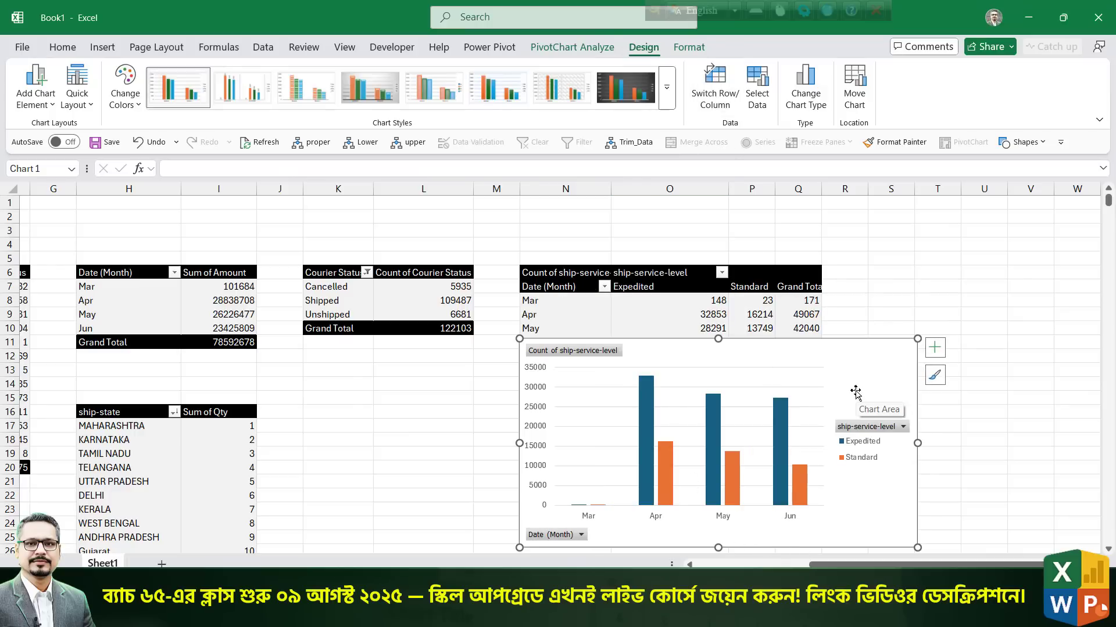
click(935, 376)
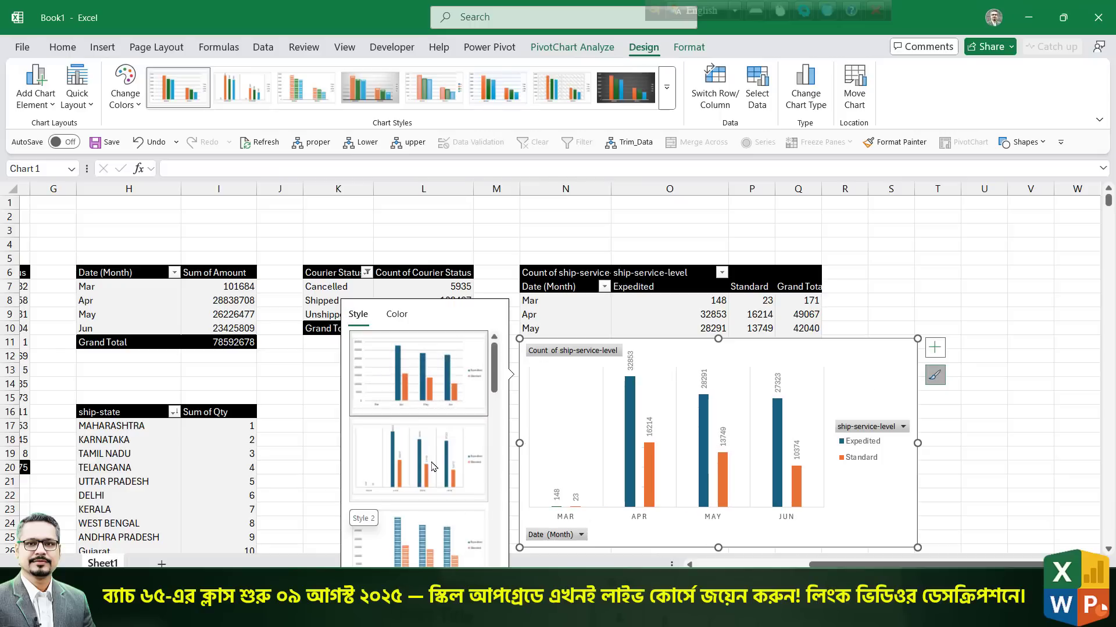
scroll(433, 466, down, 3)
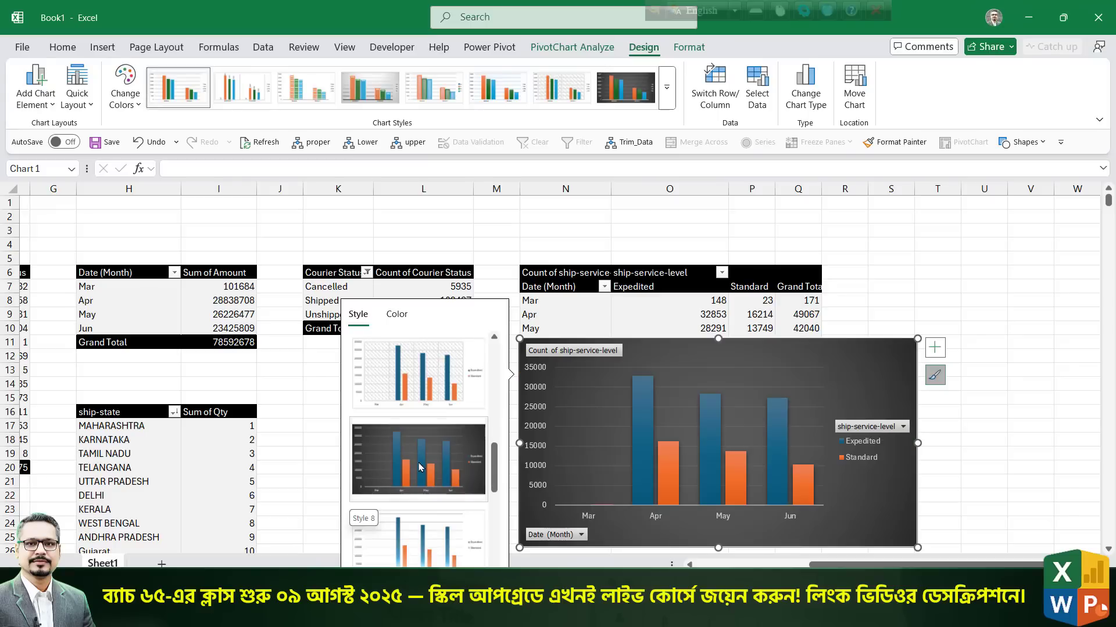
click(1036, 367)
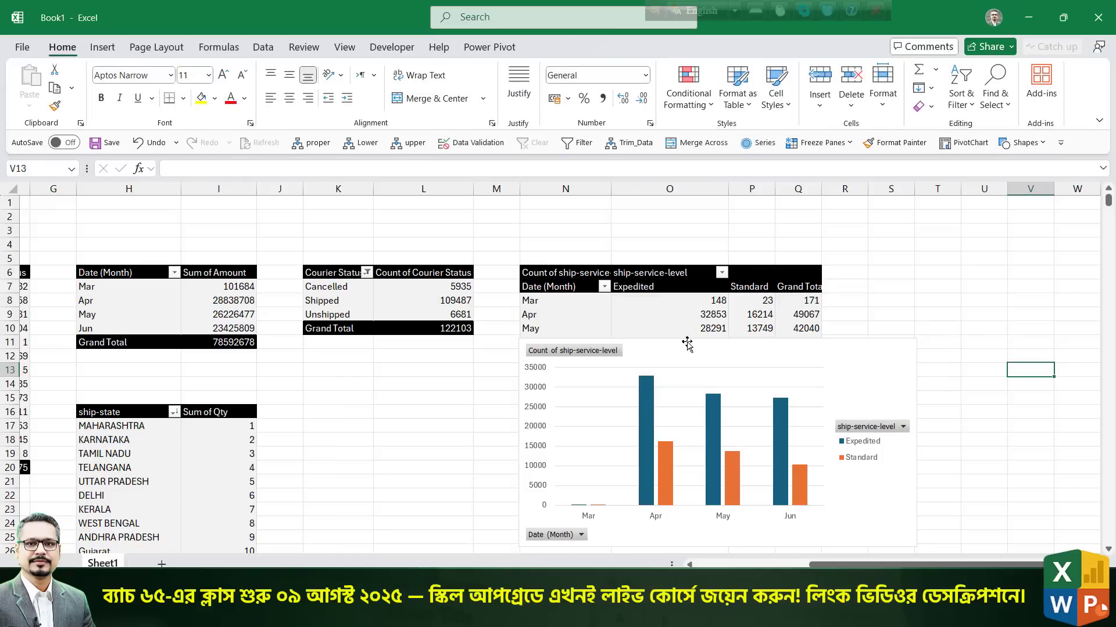
Move the PivotChart down so it sits just under the ship-service-level PivotTable's Grand Total row.
drag(713, 359, 743, 373)
key(ctrl+2)
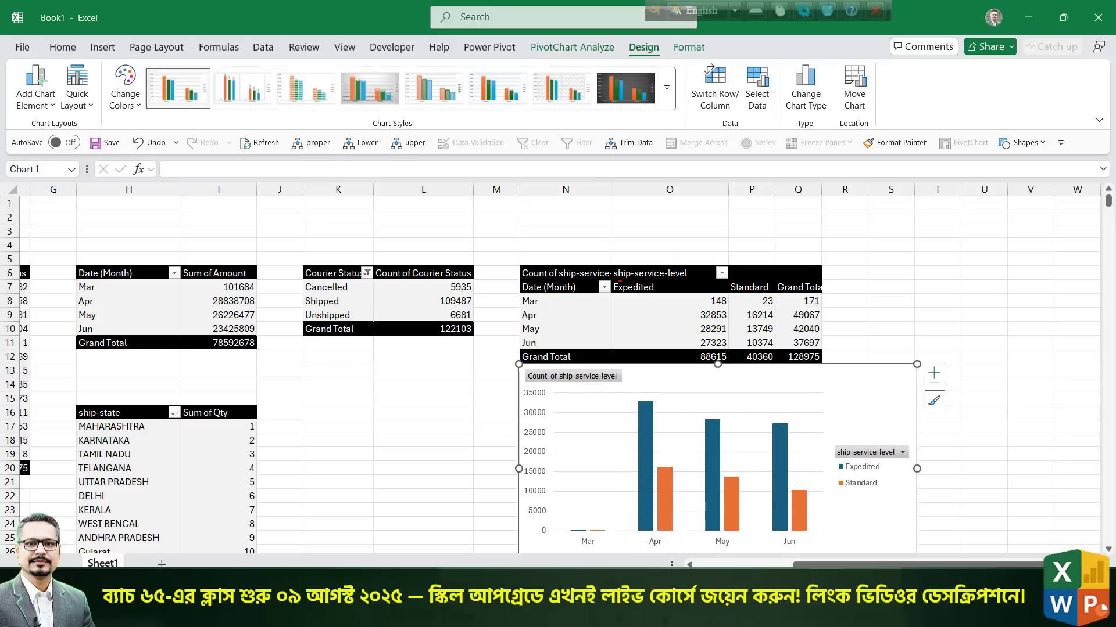
drag(617, 287, 610, 219)
drag(502, 258, 830, 367)
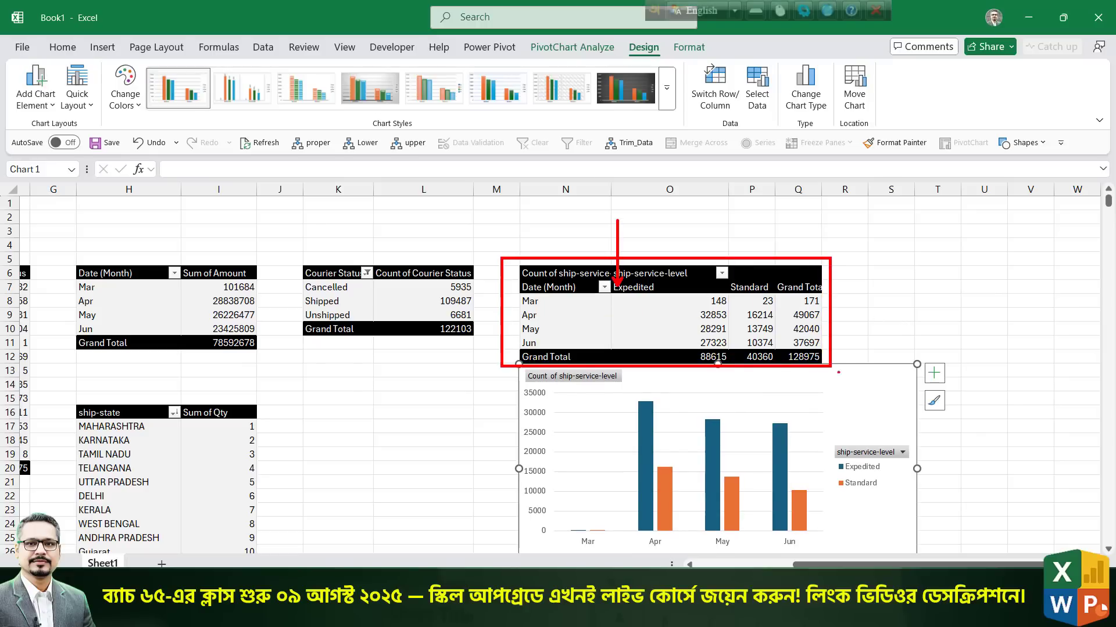
key(Escape)
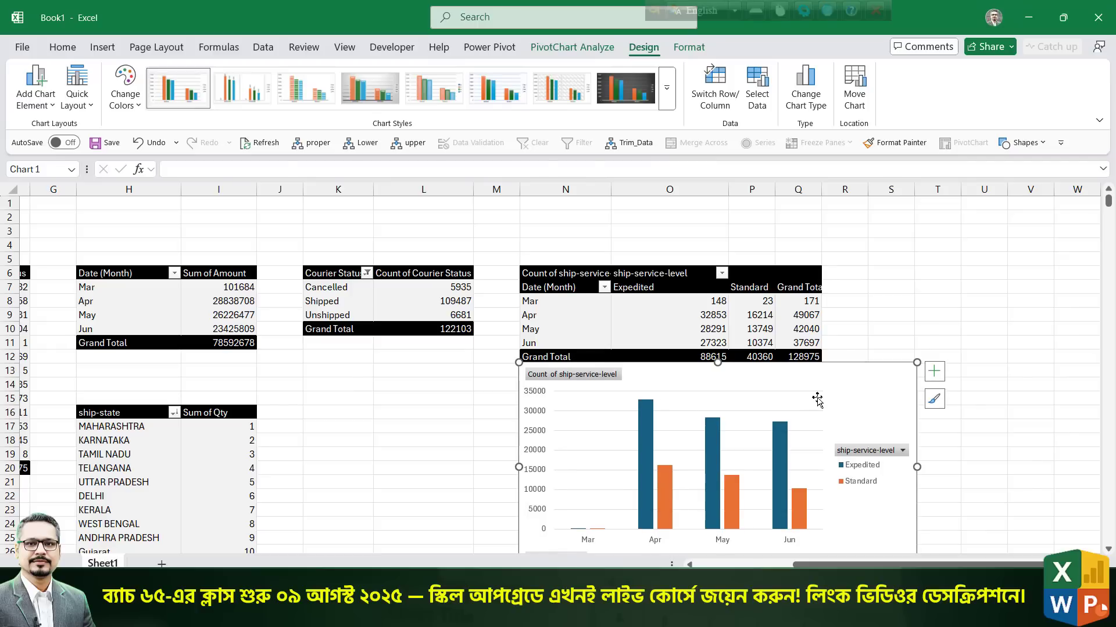
Narrow column A and the spacer columns D, G, J and M between the PivotTables.
scroll(881, 568, left, 5)
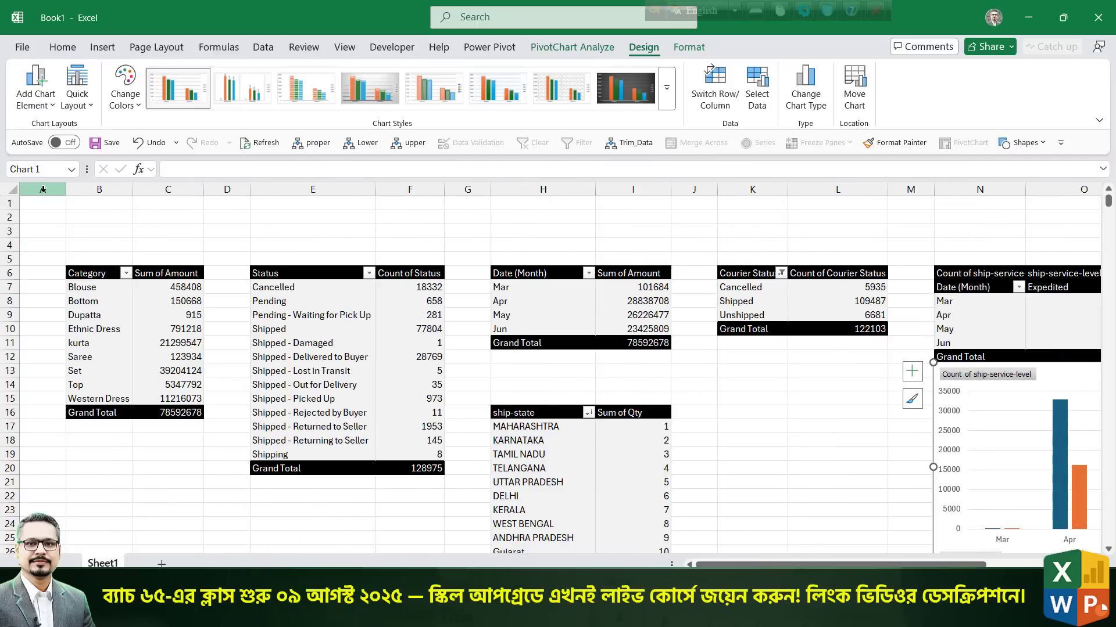
drag(65, 190, 29, 189)
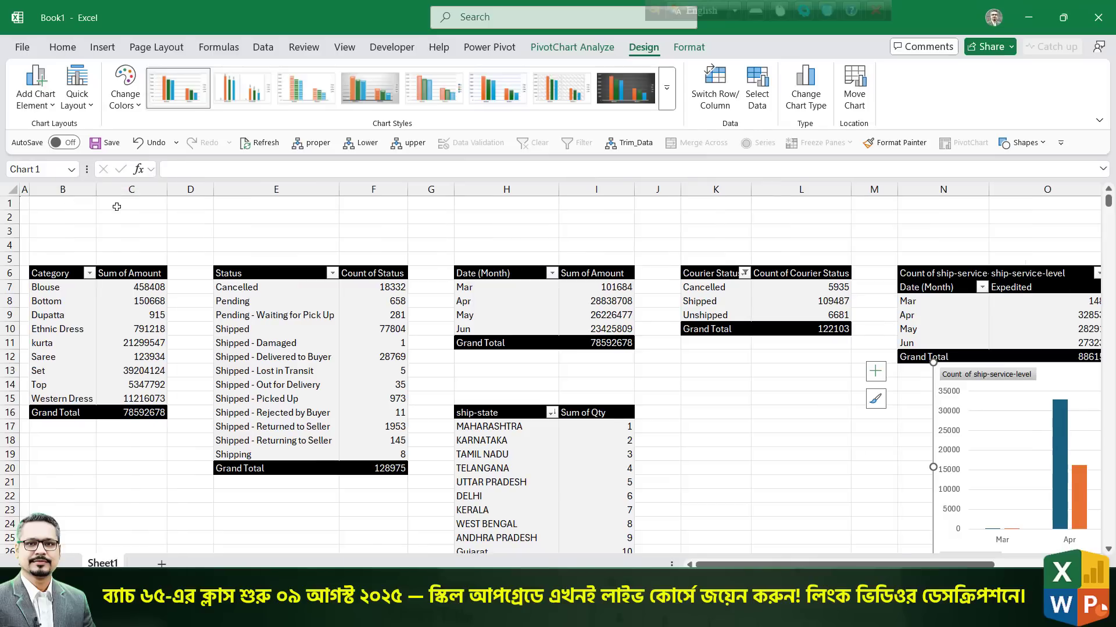
click(190, 189)
ctrl+click(431, 189)
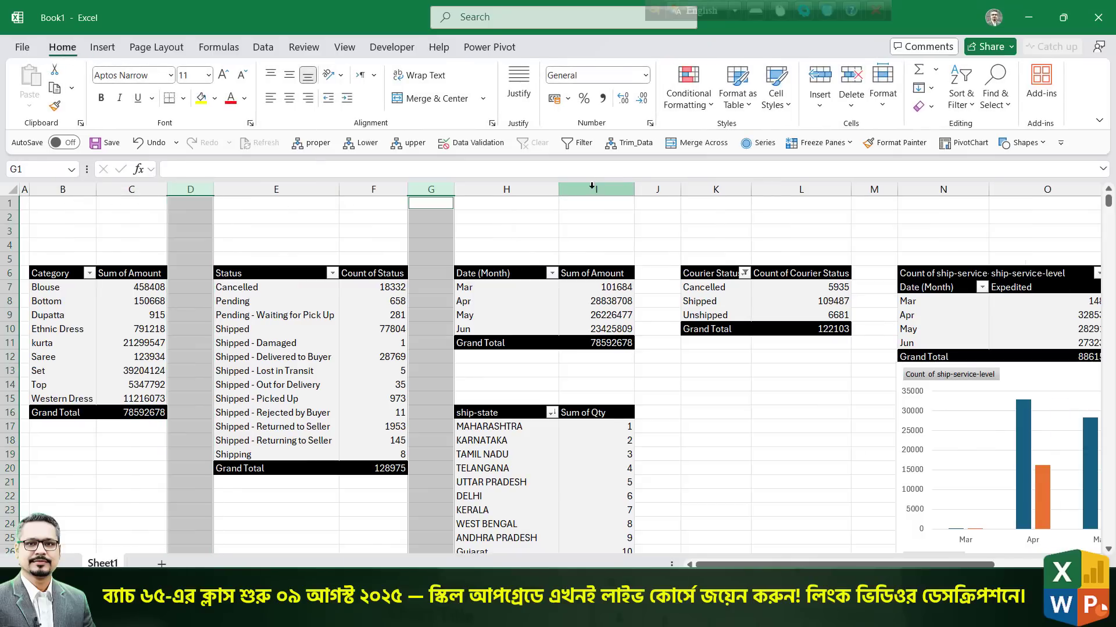
ctrl+click(657, 189)
ctrl+click(874, 190)
drag(898, 190, 862, 193)
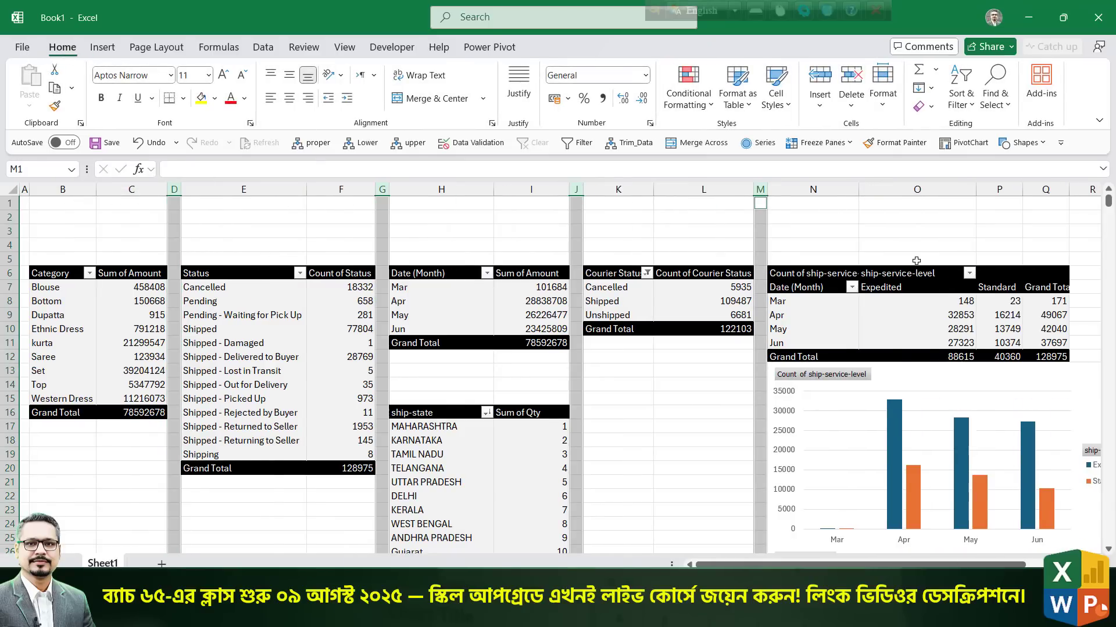
Widen the PivotChart so it extends from the edge of column K to column Q.
click(703, 455)
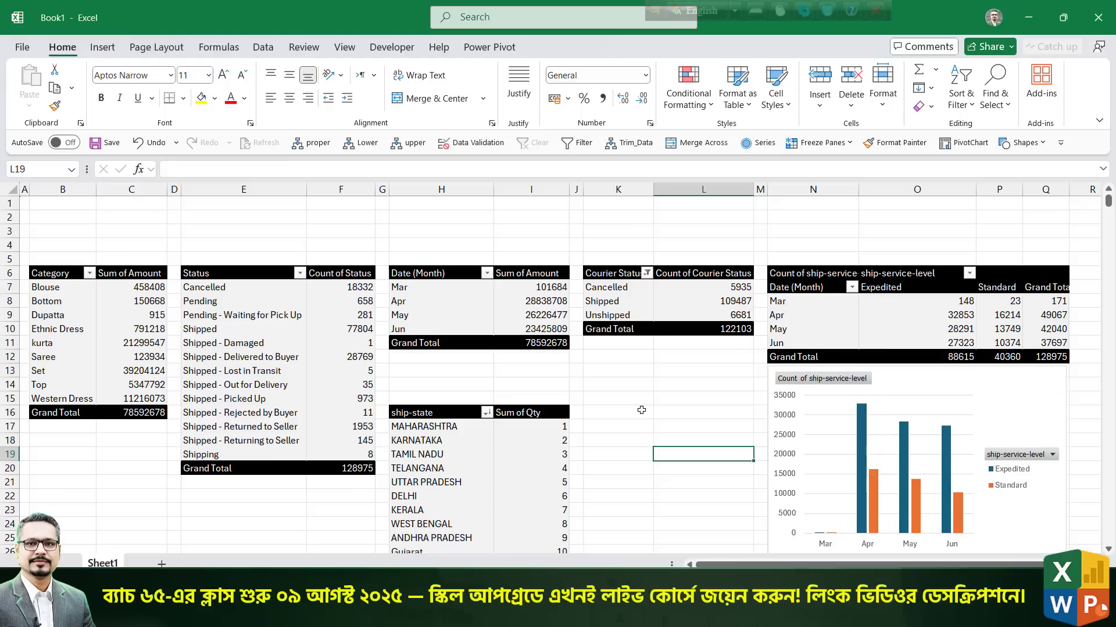
click(782, 484)
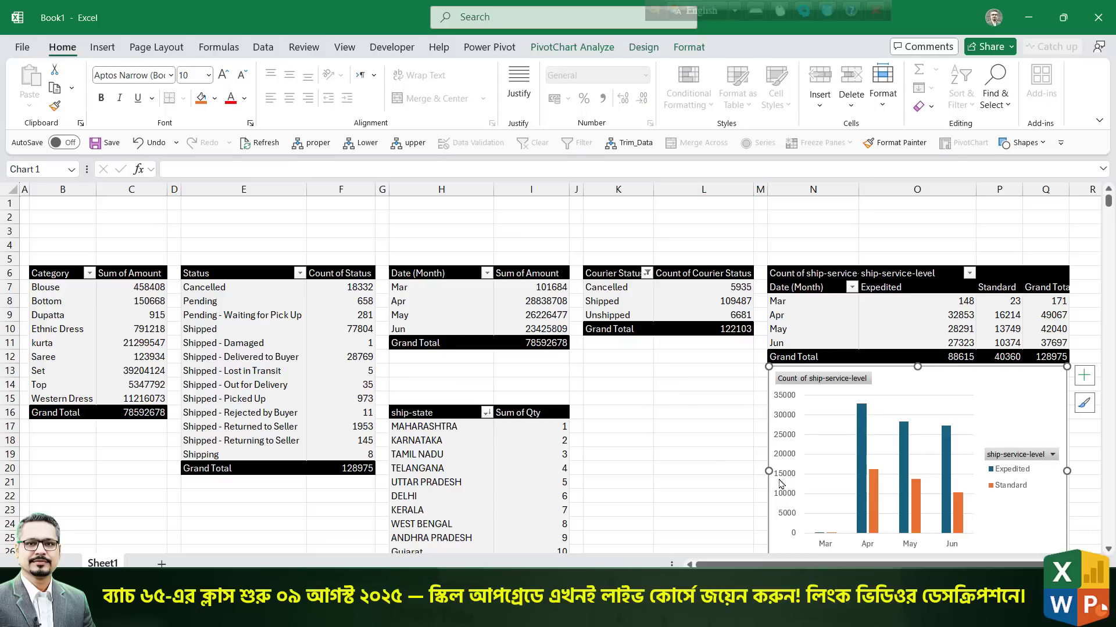
drag(757, 472, 584, 471)
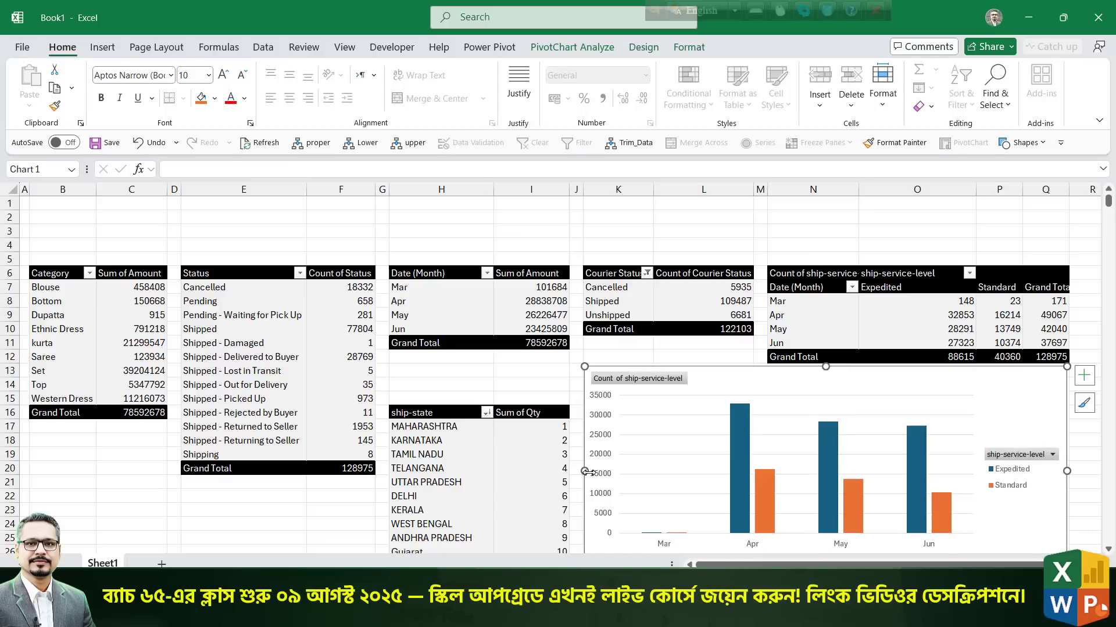
Hide the worksheet gridlines while keeping the formula bar shown.
click(344, 49)
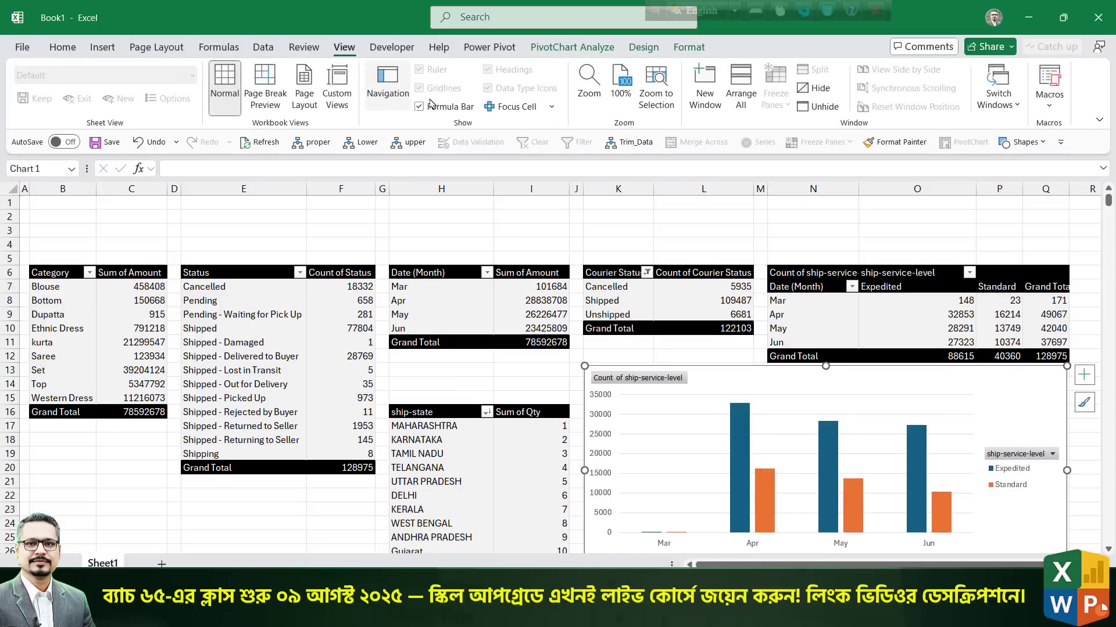
click(451, 108)
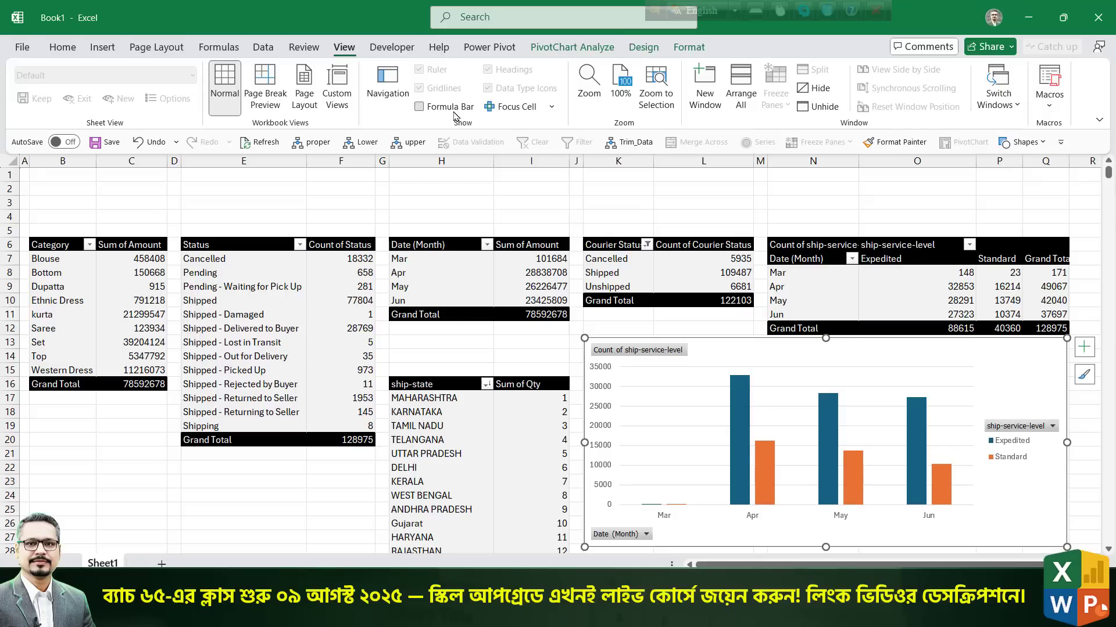
click(419, 106)
click(511, 245)
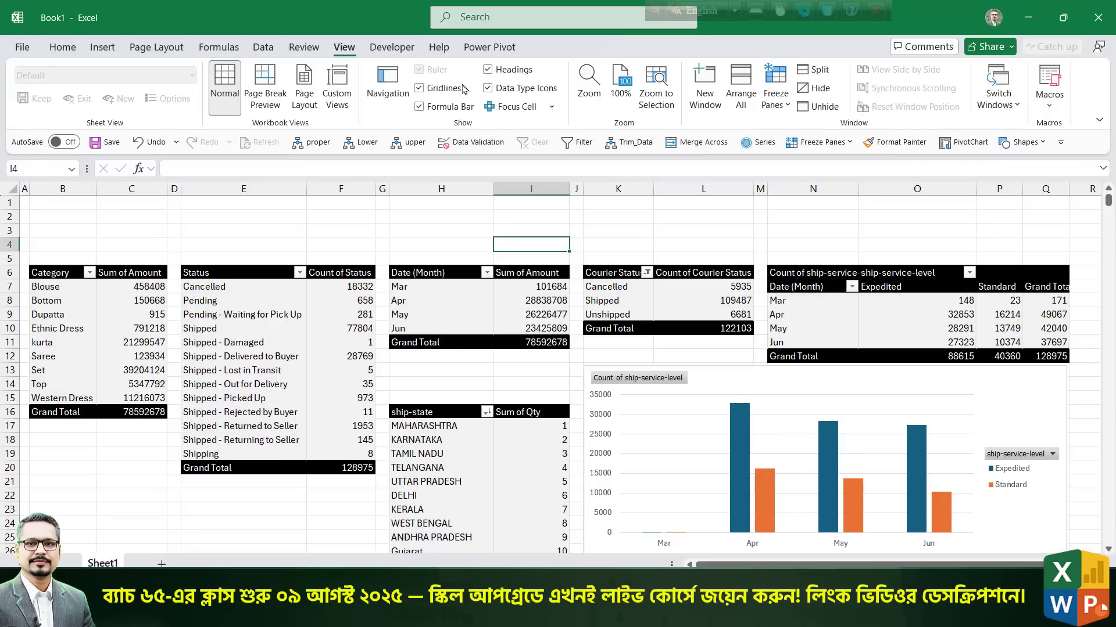
click(755, 390)
click(261, 233)
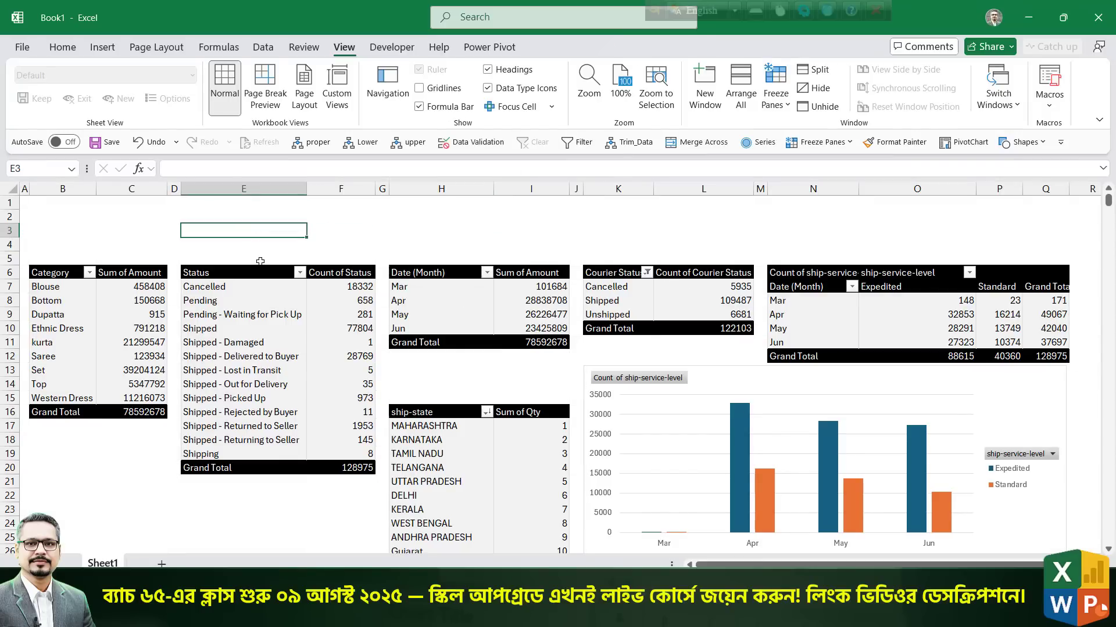
Insert slicers for the Fulfilment, Category and Date (Month) fields from the Status PivotTable.
click(248, 345)
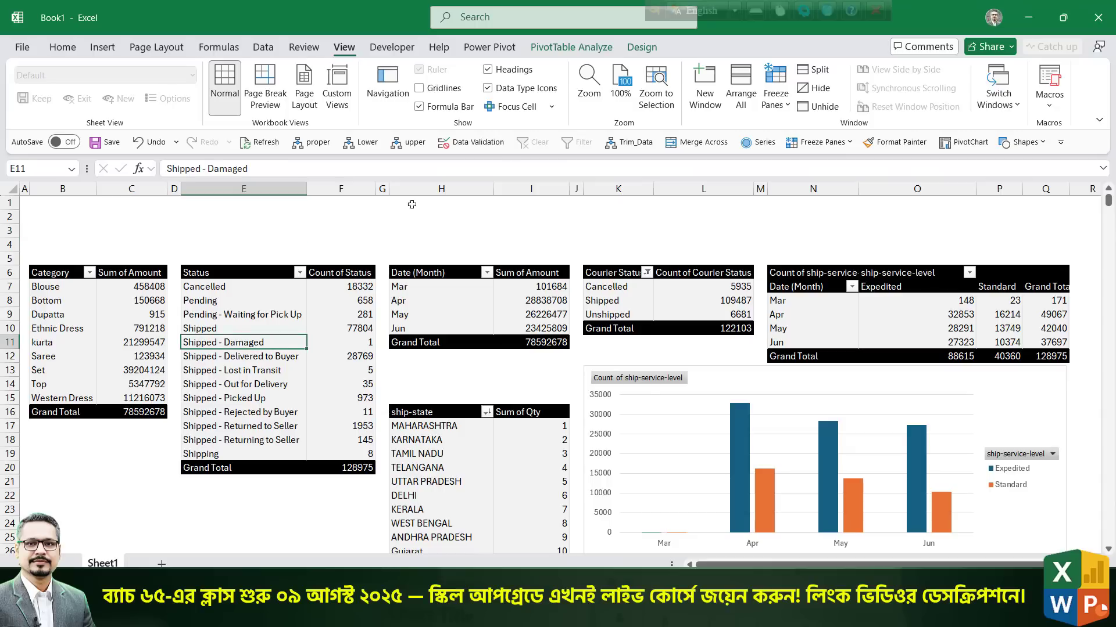
click(594, 50)
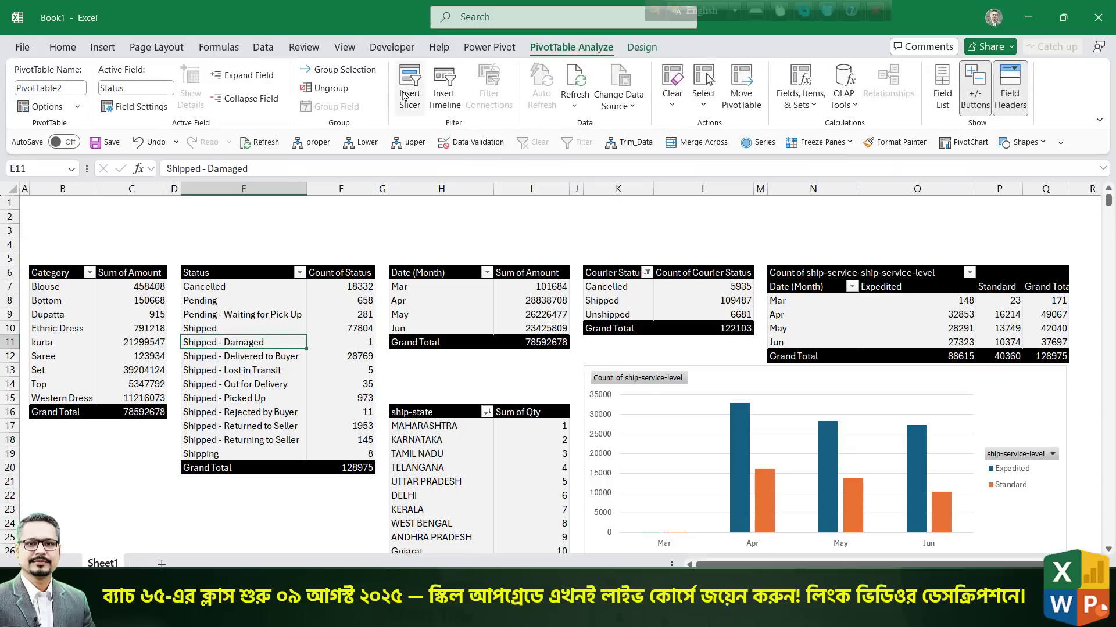
click(409, 87)
scroll(353, 314, down, 3)
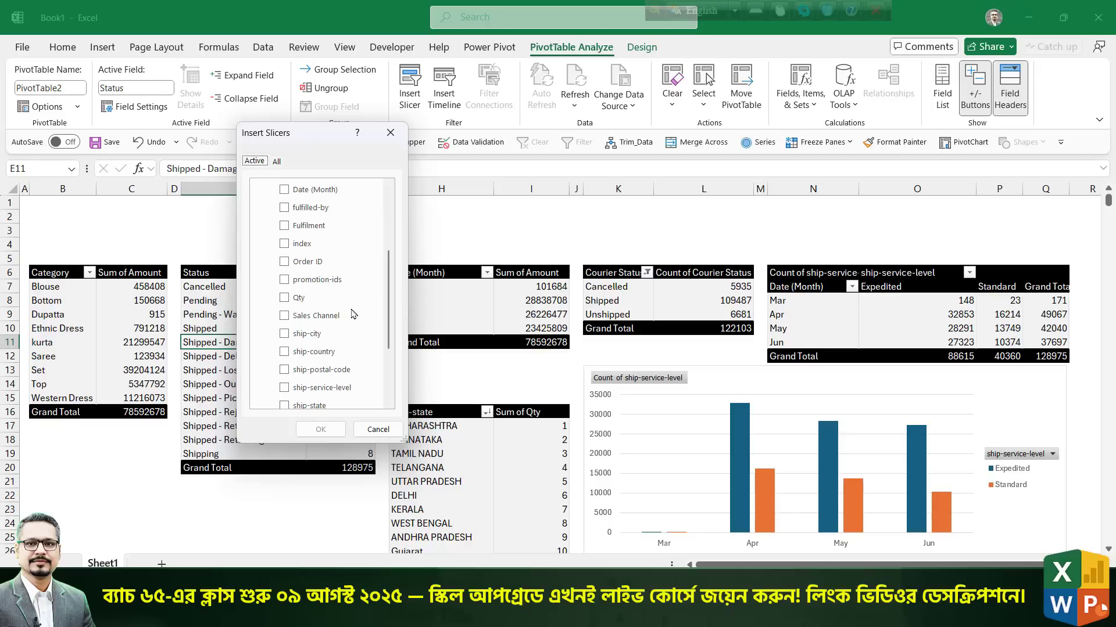
scroll(352, 314, down, 2)
scroll(354, 314, up, 2)
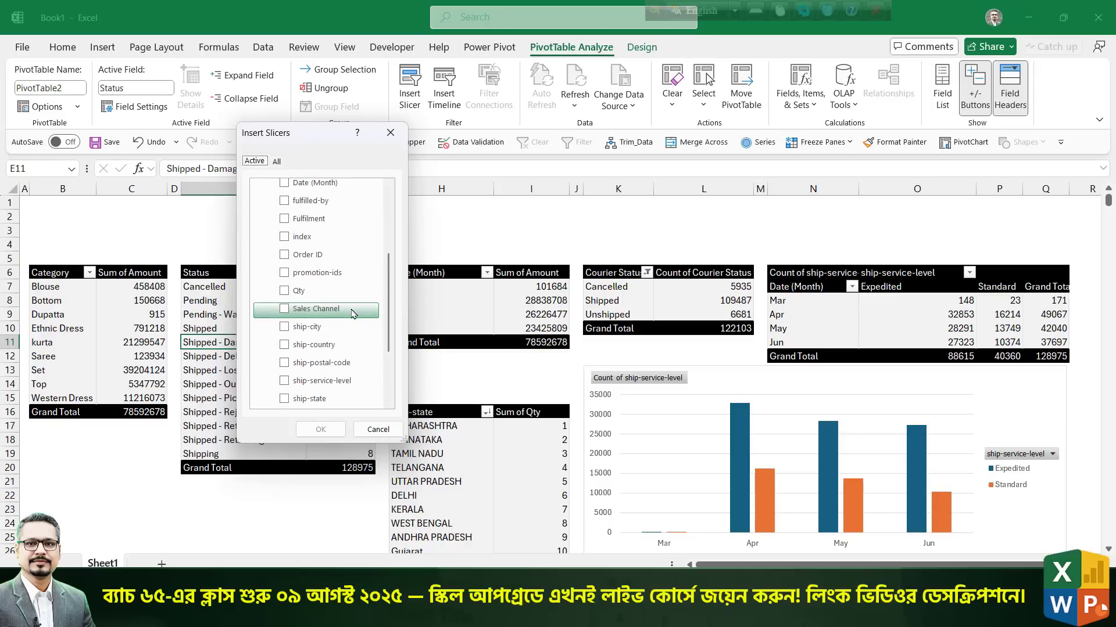
click(334, 220)
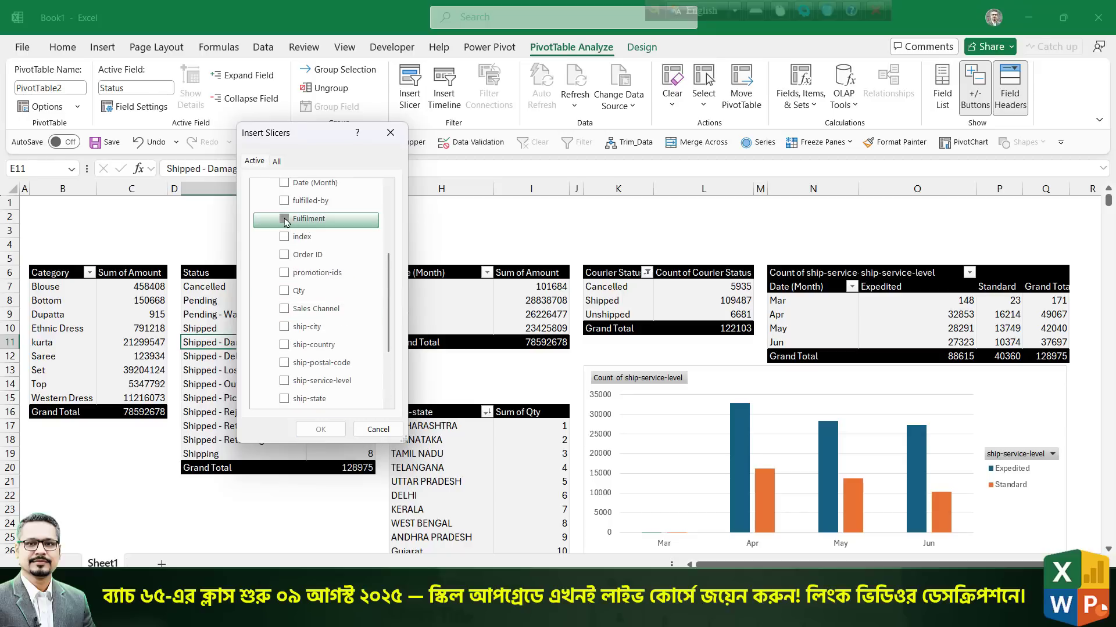
scroll(335, 285, up, 2)
scroll(334, 284, up, 2)
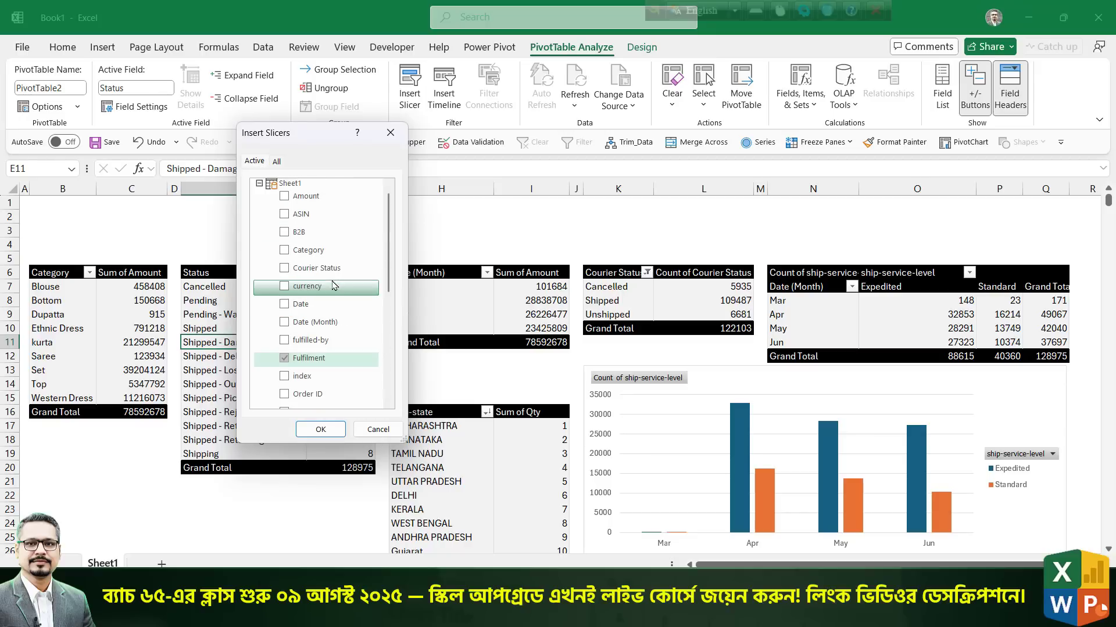
click(270, 251)
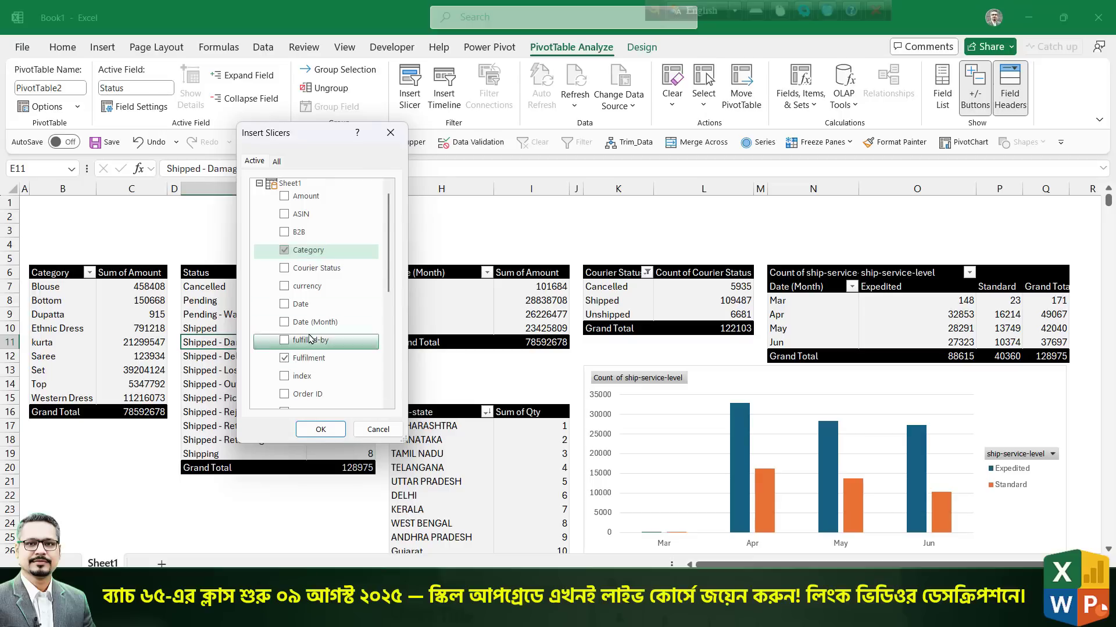
scroll(311, 349, down, 5)
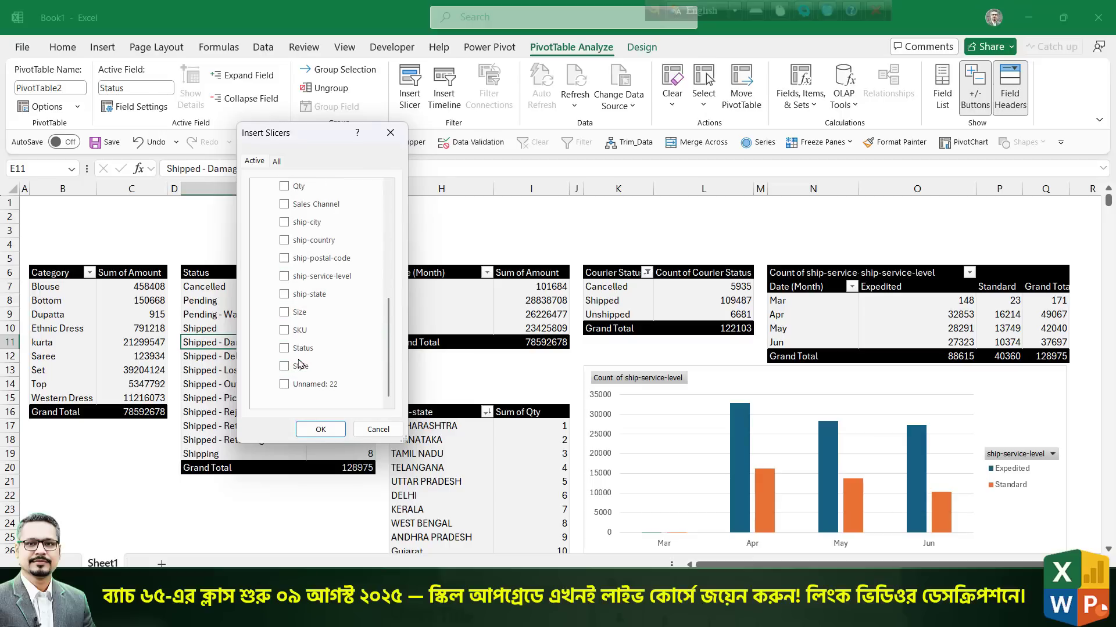
scroll(299, 364, up, 5)
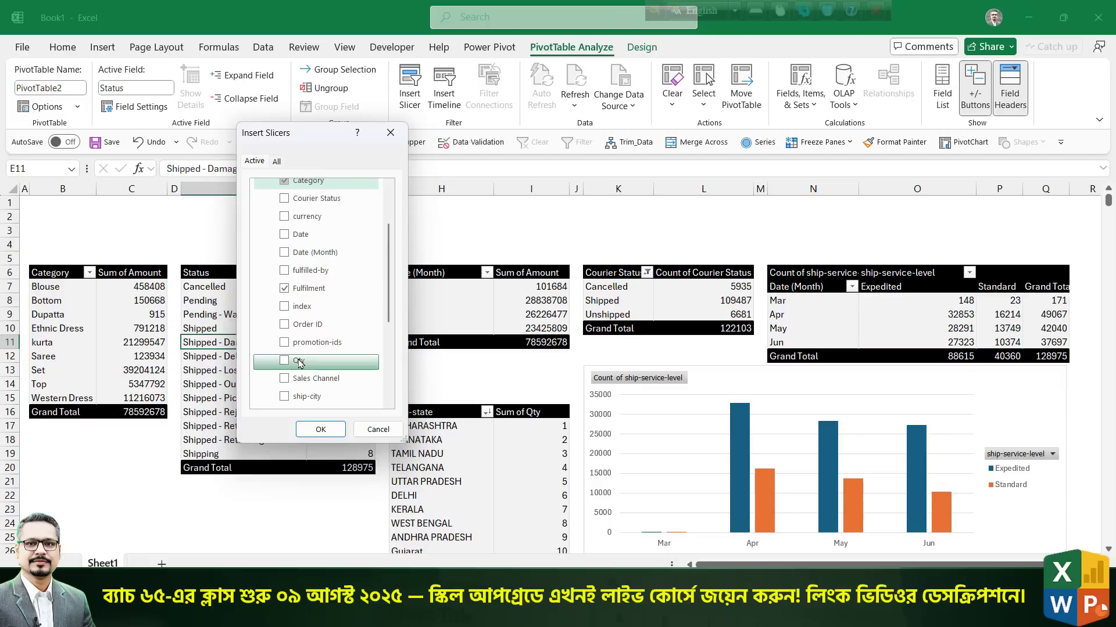
scroll(335, 333, up, 2)
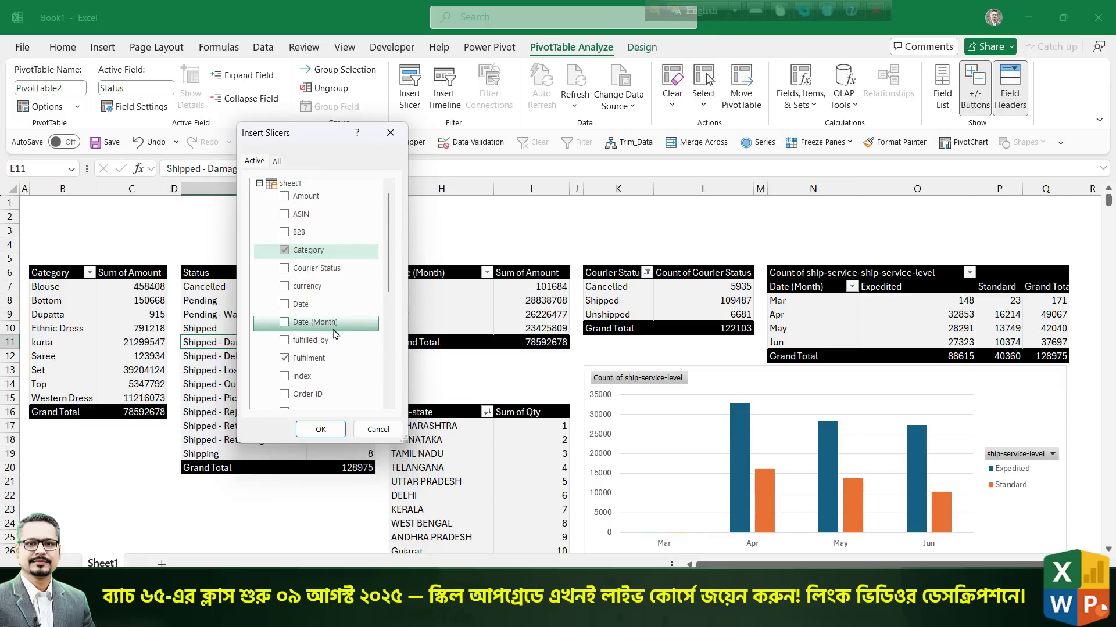
click(314, 323)
click(326, 432)
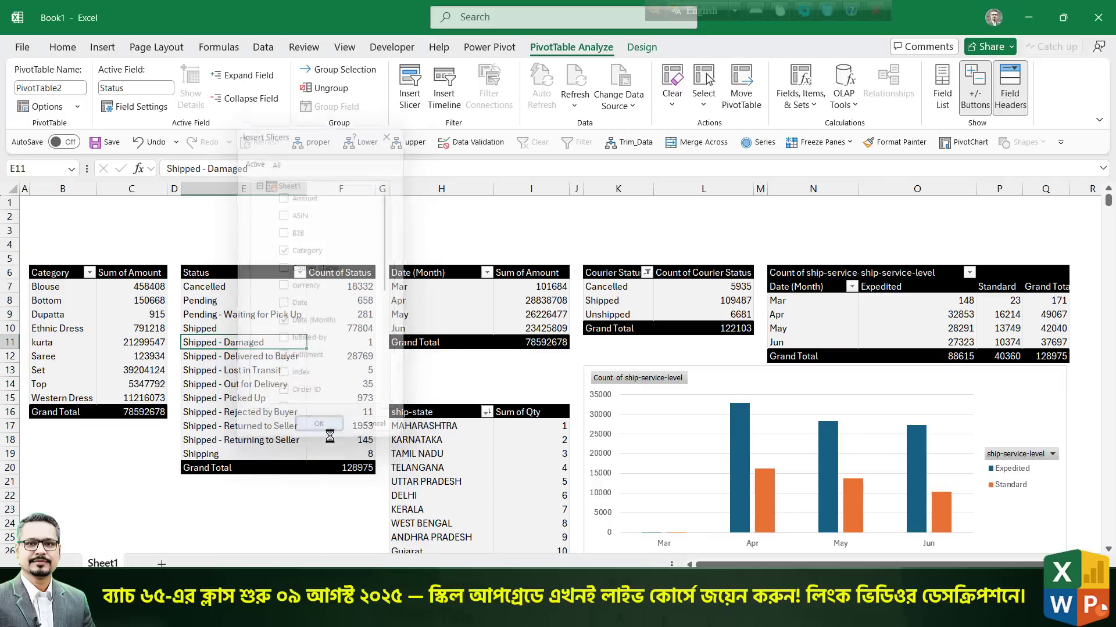
Place the Fulfilment slicer above the Category PivotTable, arrange its buttons in 2 columns and shorten it to about 0.81" high.
drag(467, 248, 33, 195)
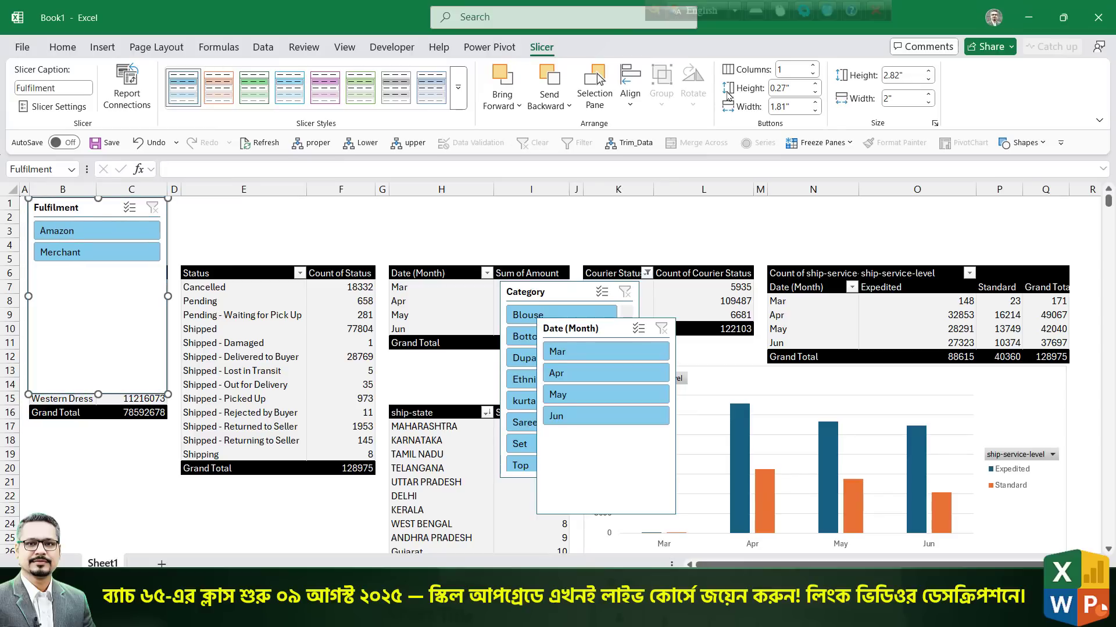
click(812, 66)
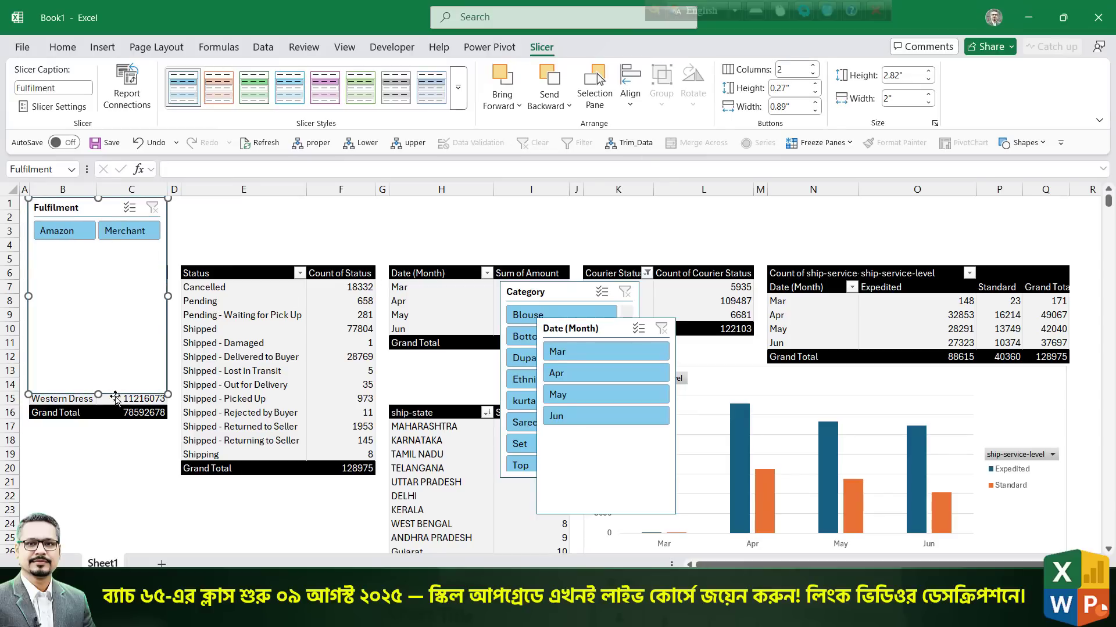
drag(113, 254, 114, 254)
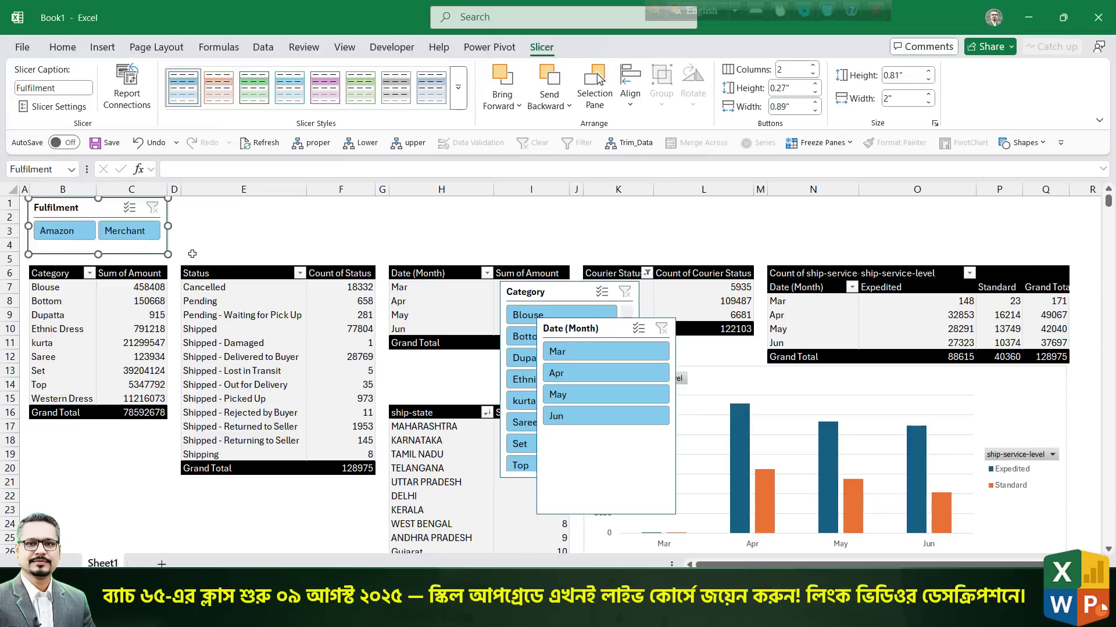
drag(110, 200, 112, 208)
Place the Category slicer above the Status PivotTable with 9 columns, resized to about 8.42" wide and 0.86" high.
drag(549, 293, 226, 211)
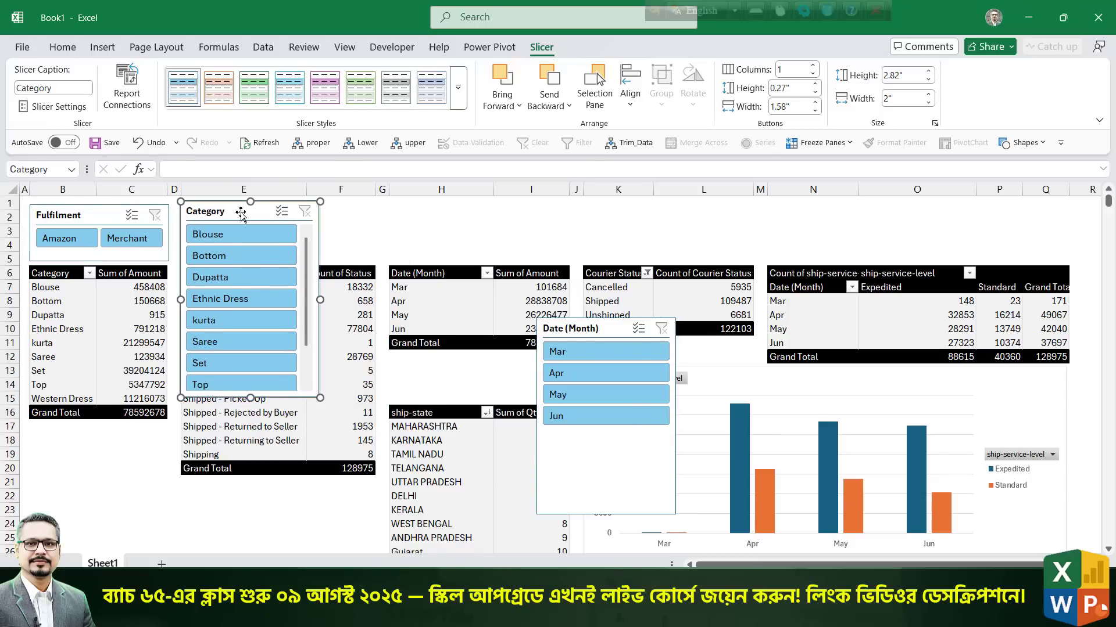
click(814, 67)
click(814, 68)
click(814, 68)
click(814, 67)
click(814, 68)
click(814, 68)
click(813, 67)
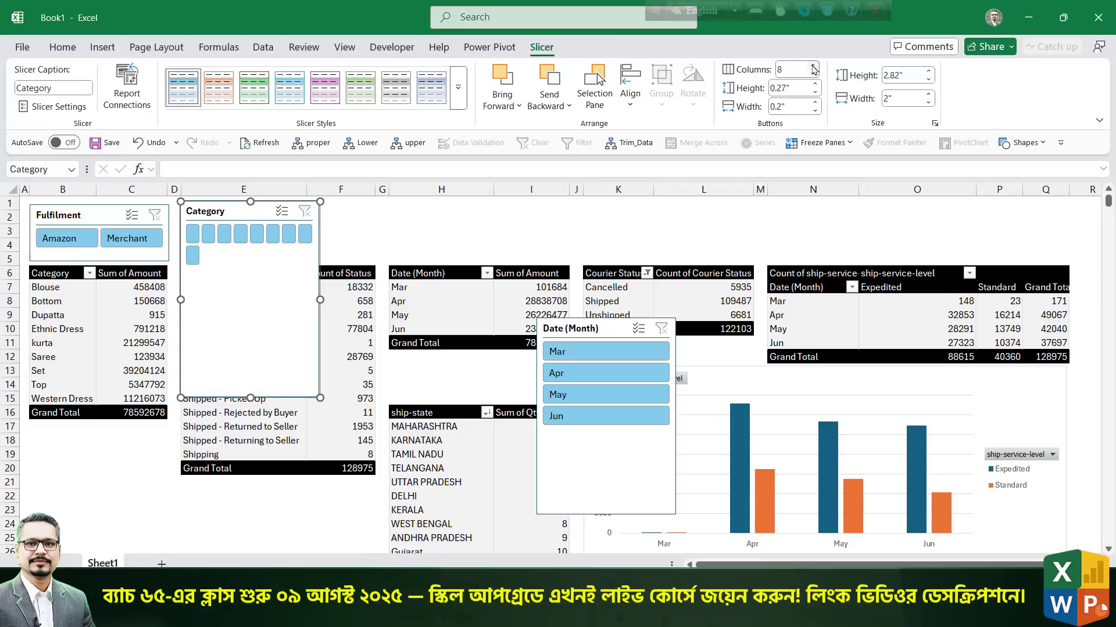
click(814, 68)
drag(320, 299, 767, 299)
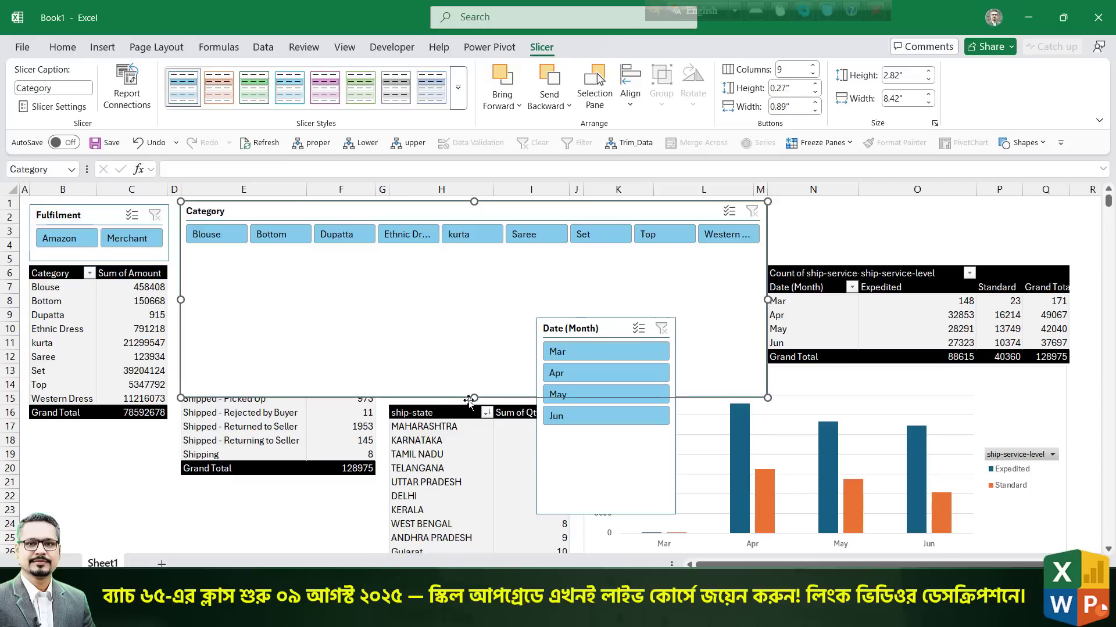
drag(474, 398, 440, 261)
Place the Date (Month) slicer above the ship-service-level PivotTable with 4 columns, resized to about 4.31" wide and 0.83" high.
click(593, 332)
drag(595, 334, 829, 219)
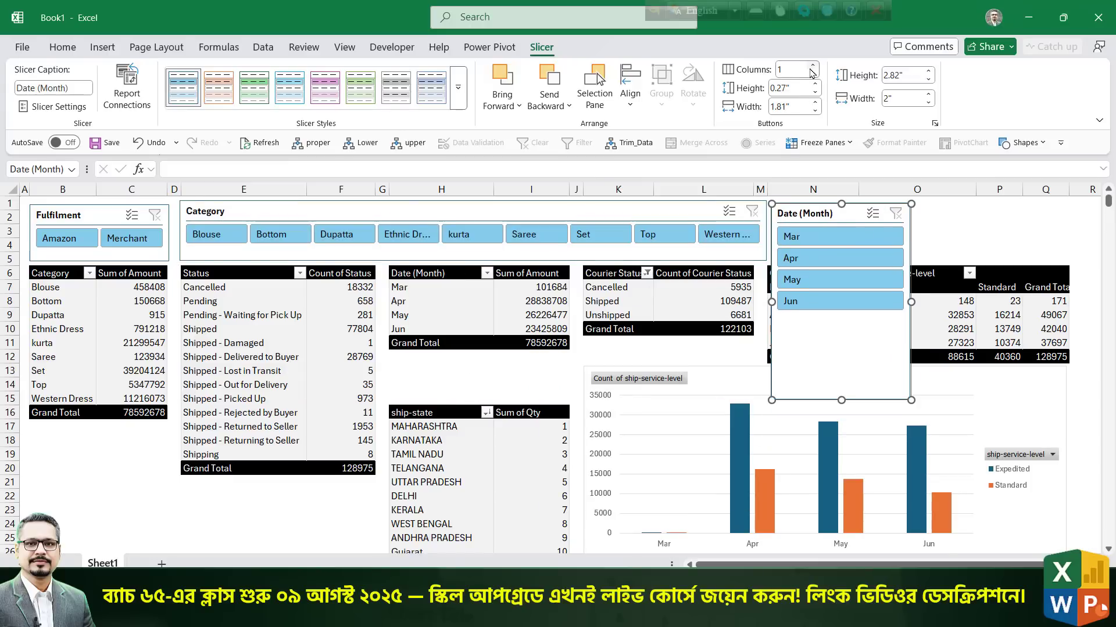
click(813, 65)
click(813, 65)
click(812, 65)
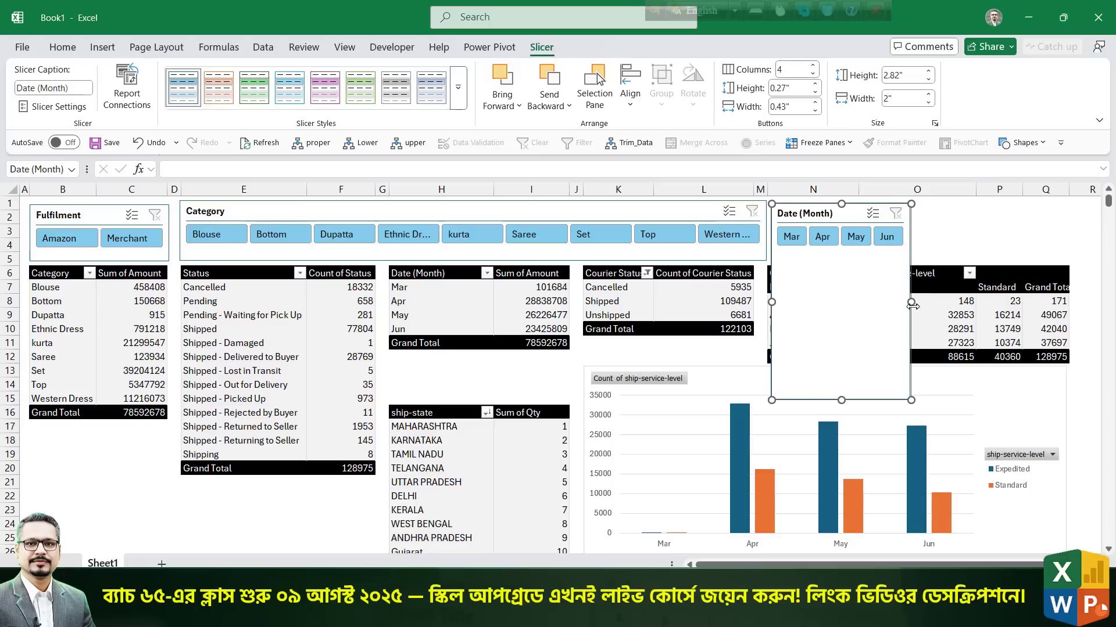
drag(911, 302, 1071, 302)
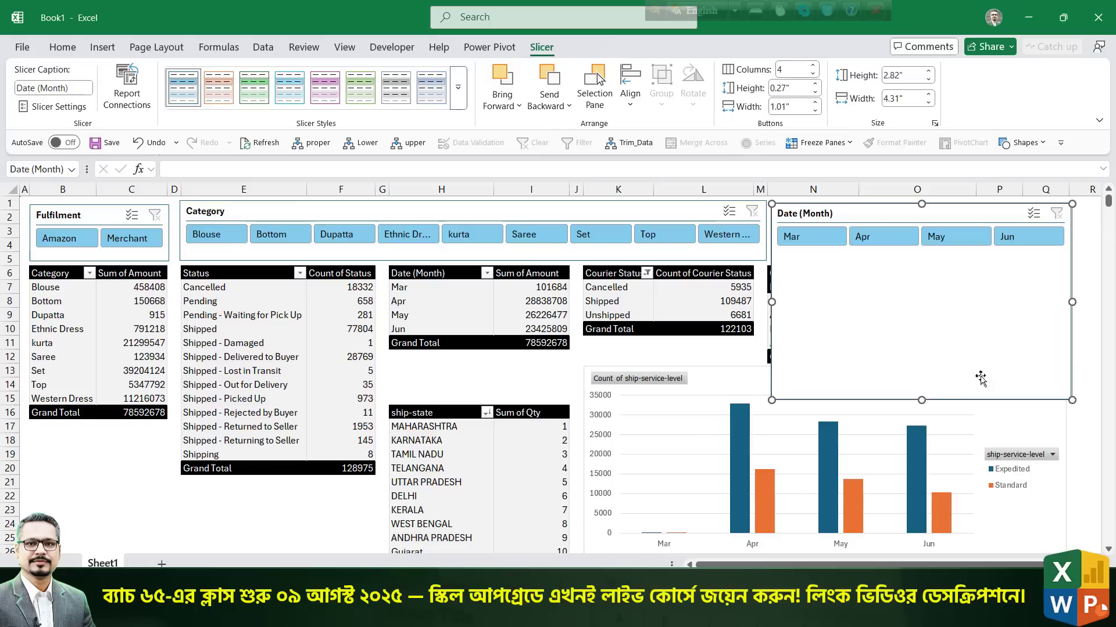
drag(924, 398, 909, 255)
click(131, 454)
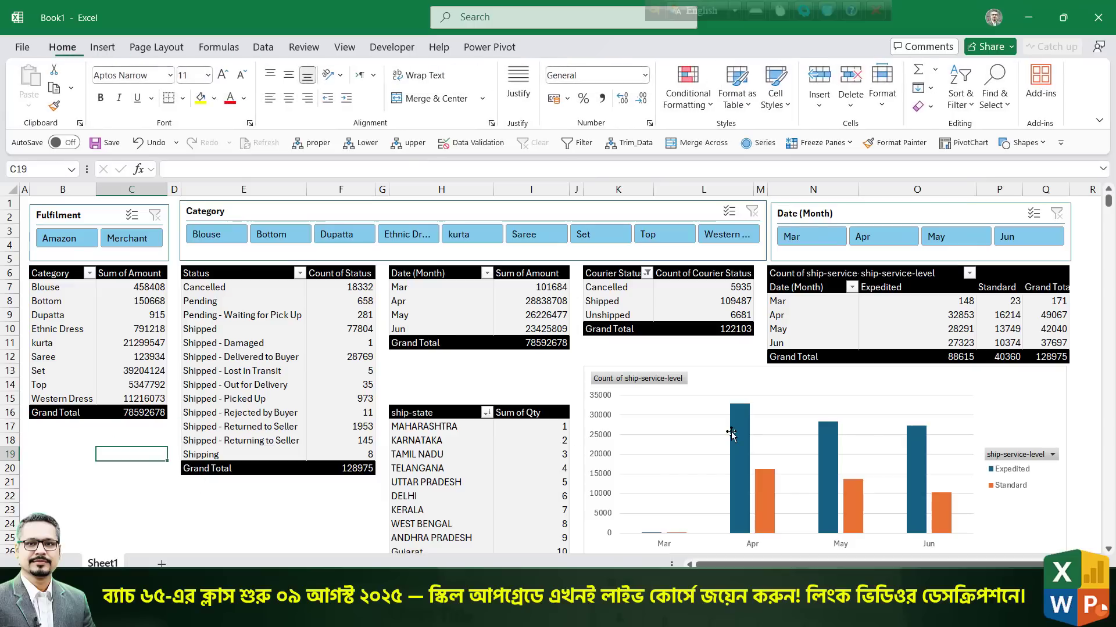
Apply dark slicer styles: purple to Date (Month), light green to Category and dark green to Fulfilment.
click(937, 260)
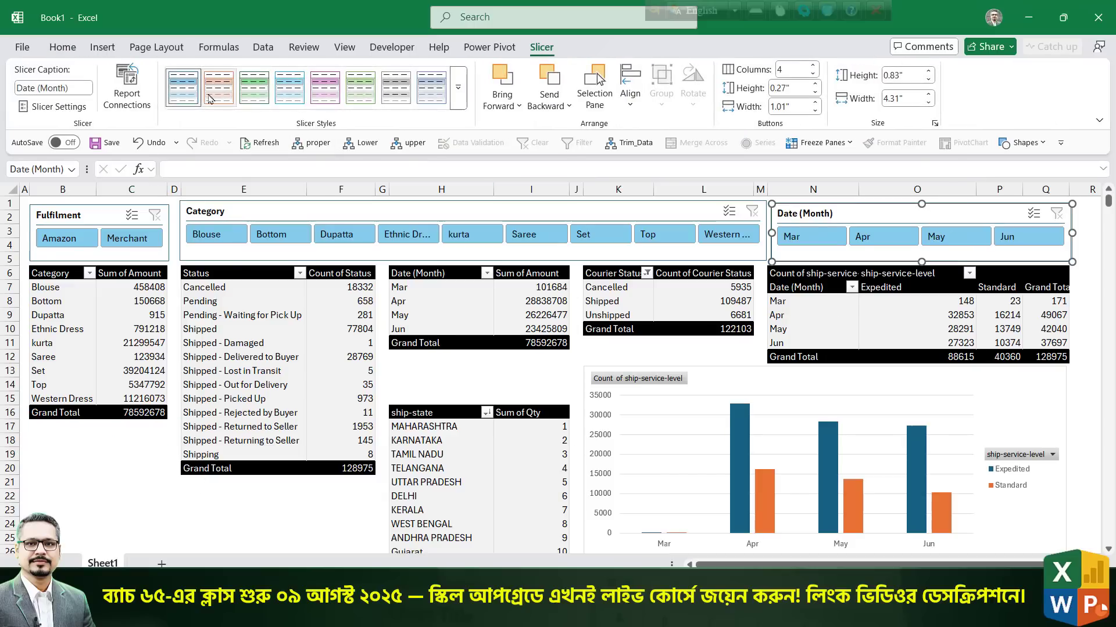
click(458, 88)
click(325, 104)
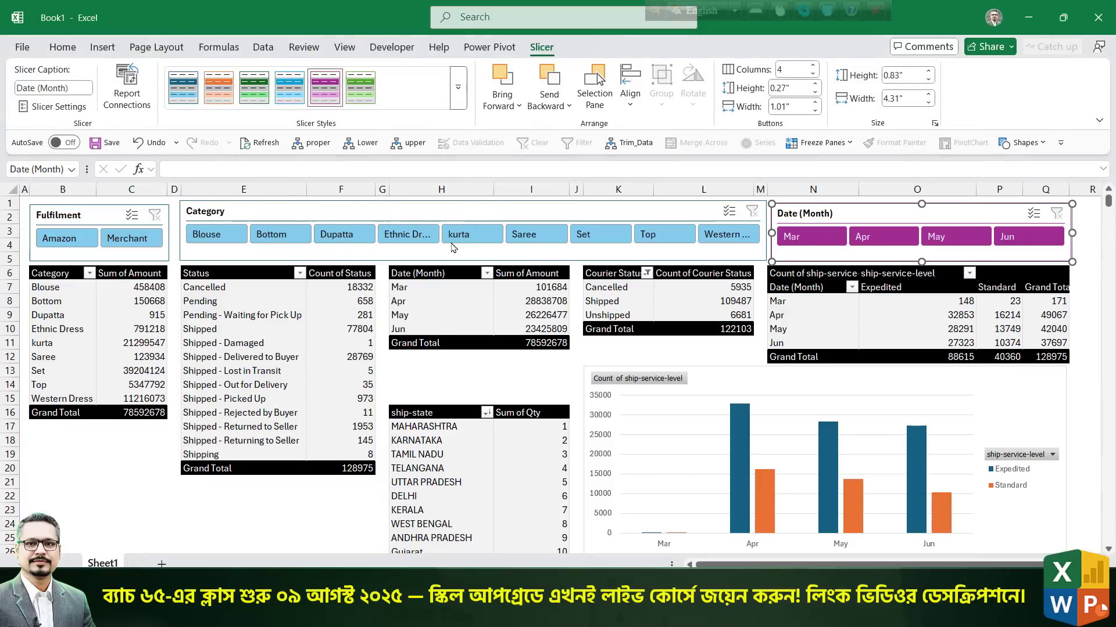
click(527, 219)
click(360, 87)
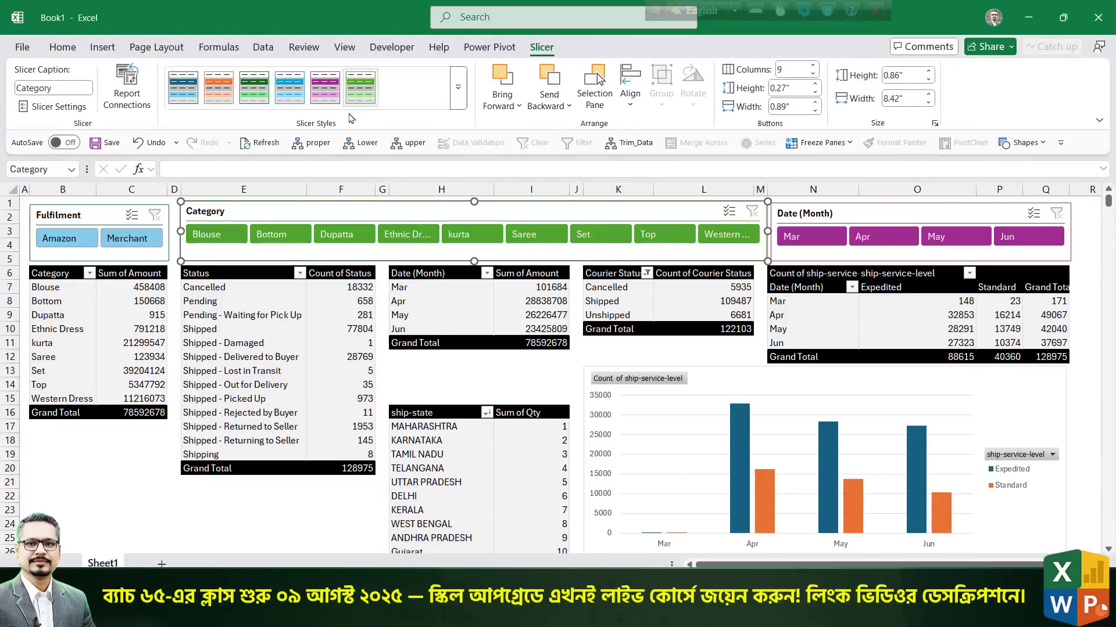
click(113, 215)
click(254, 89)
click(100, 454)
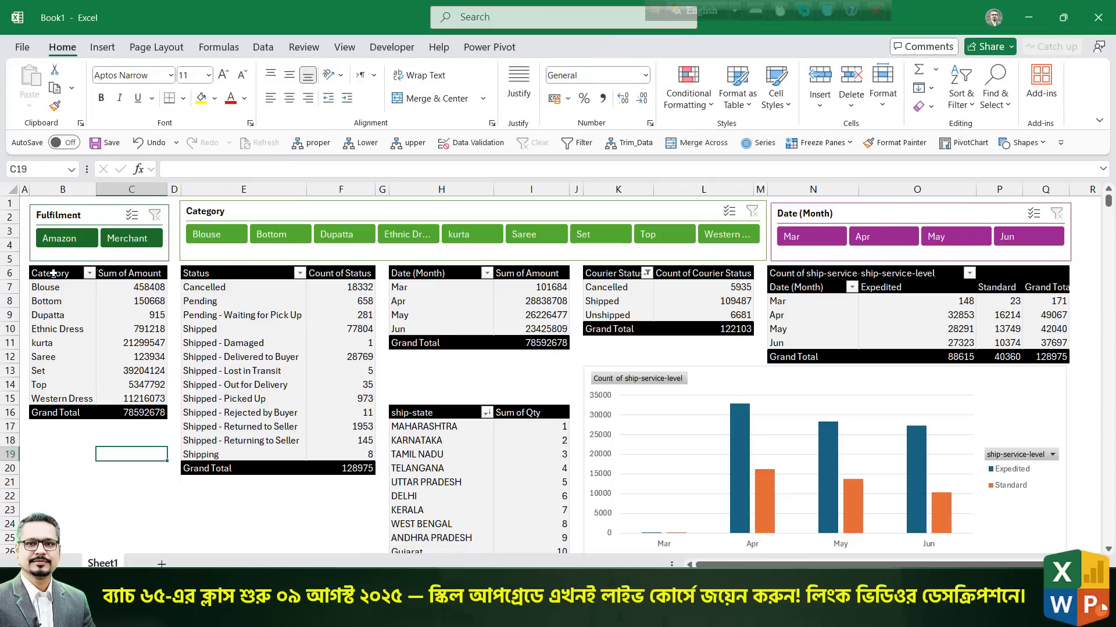
Sort the Category PivotTable by Sum of Amount from largest to smallest.
click(145, 287)
right_click(148, 287)
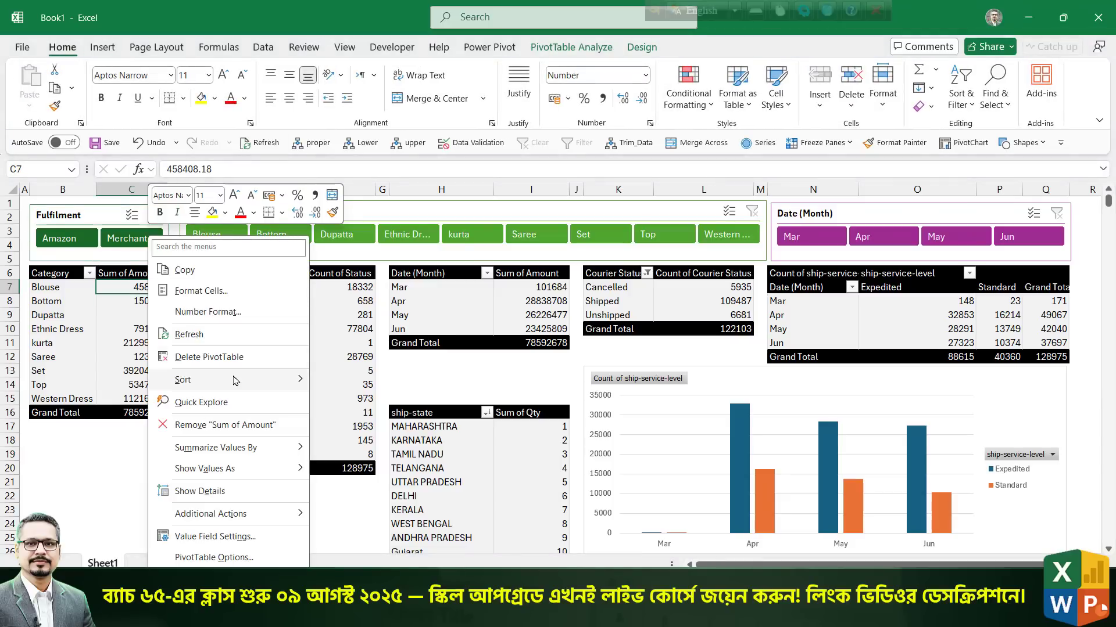
mouse_move(235, 381)
click(360, 404)
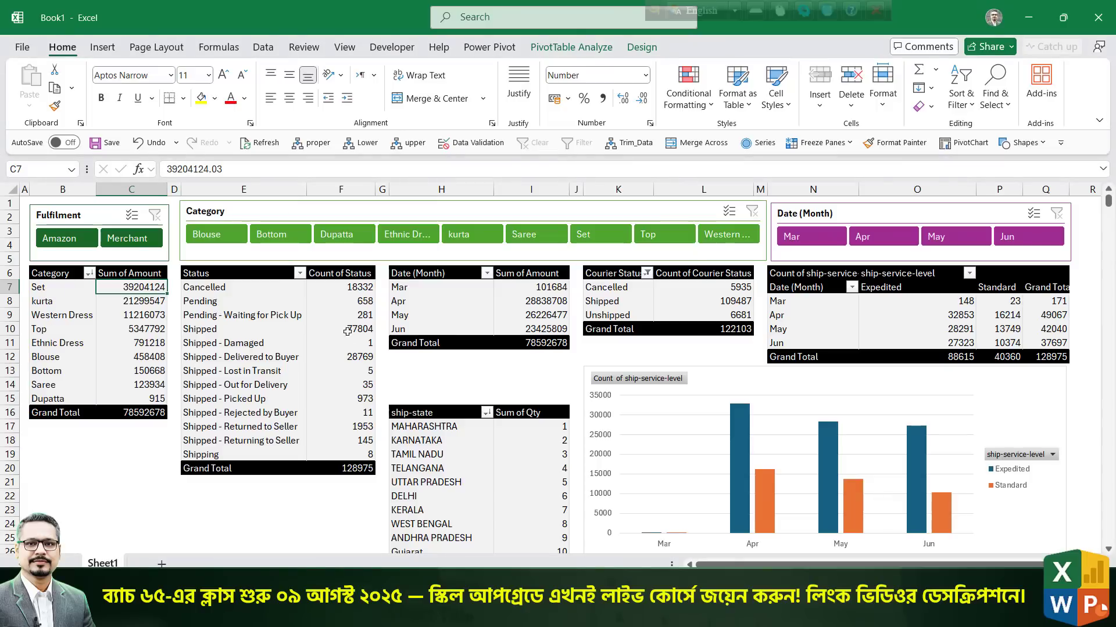
Sort the Status PivotTable by Count of Status from largest to smallest.
click(348, 287)
right_click(347, 287)
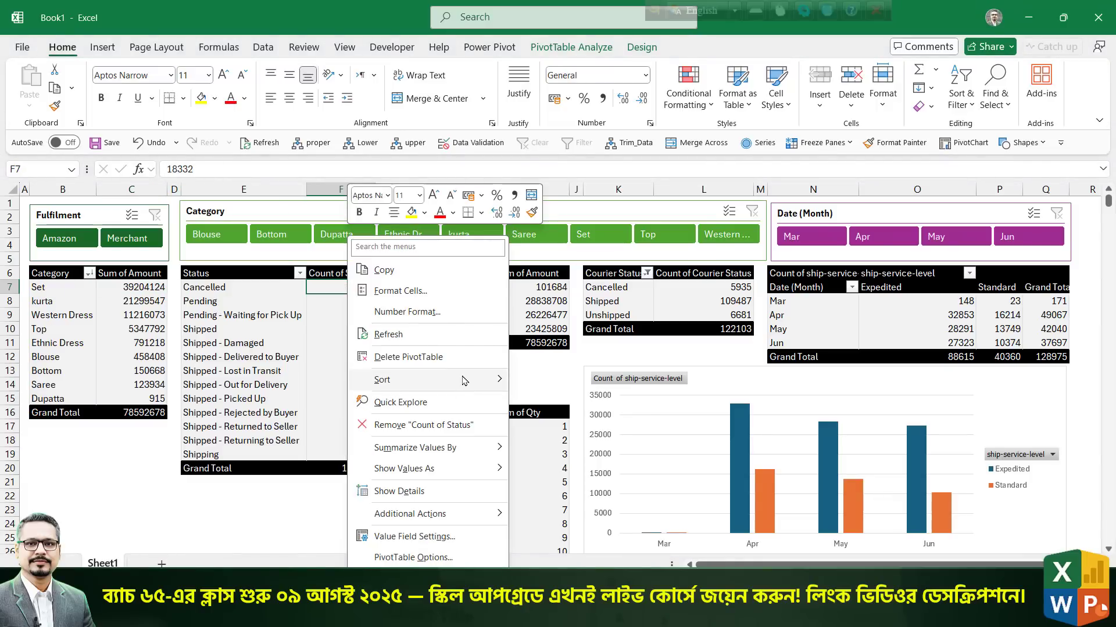
mouse_move(465, 381)
click(590, 402)
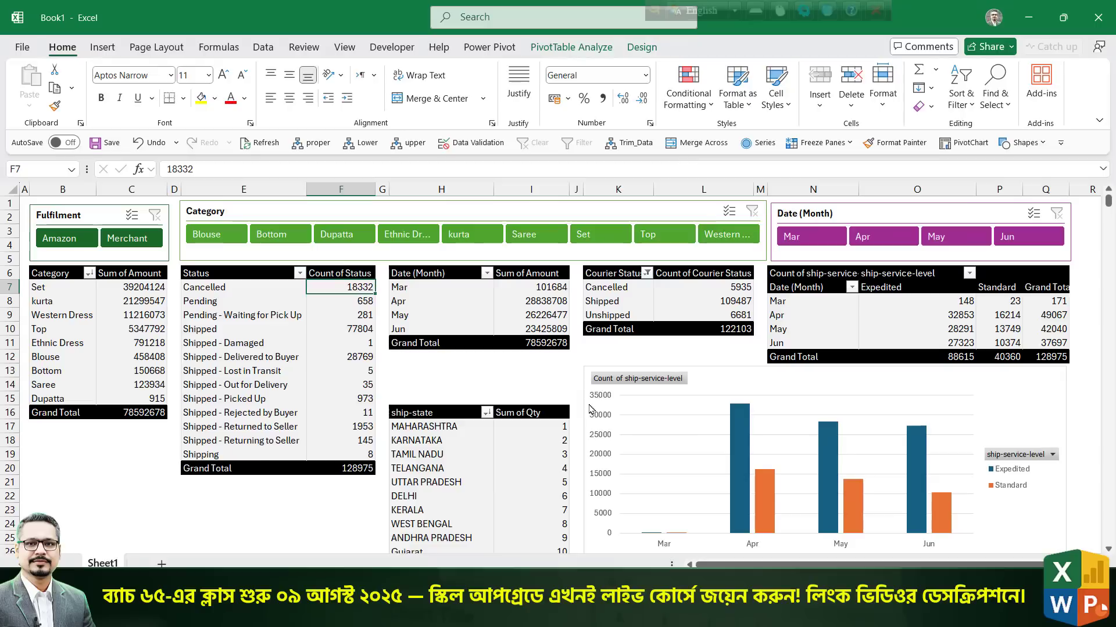
Sort the Date (Month) PivotTable by Sum of Amount from smallest to largest.
click(556, 289)
right_click(556, 288)
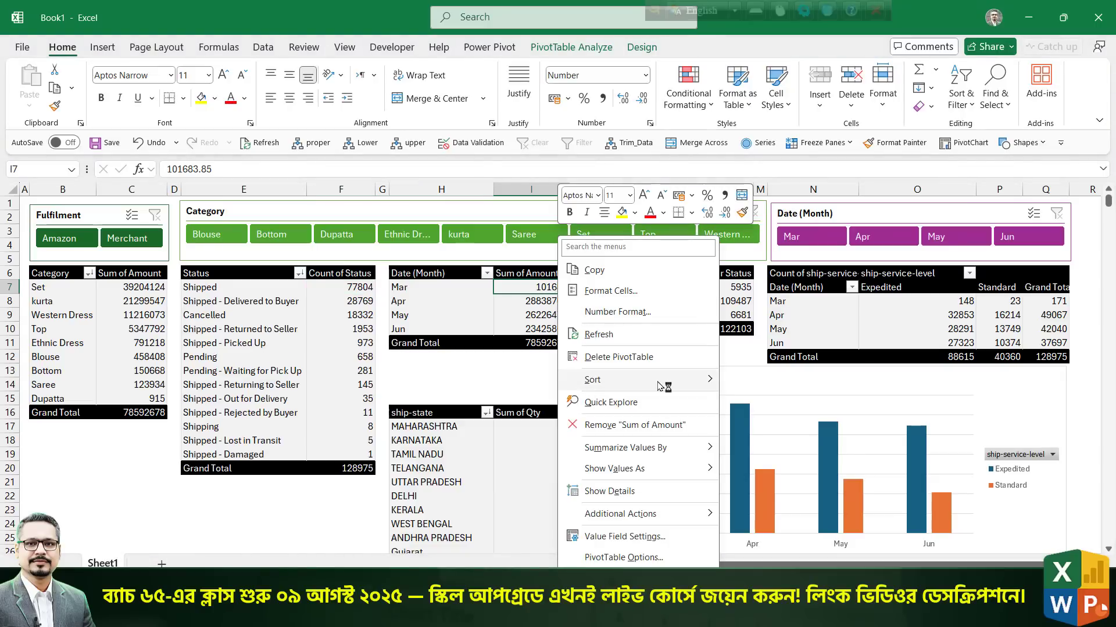
mouse_move(657, 384)
click(762, 401)
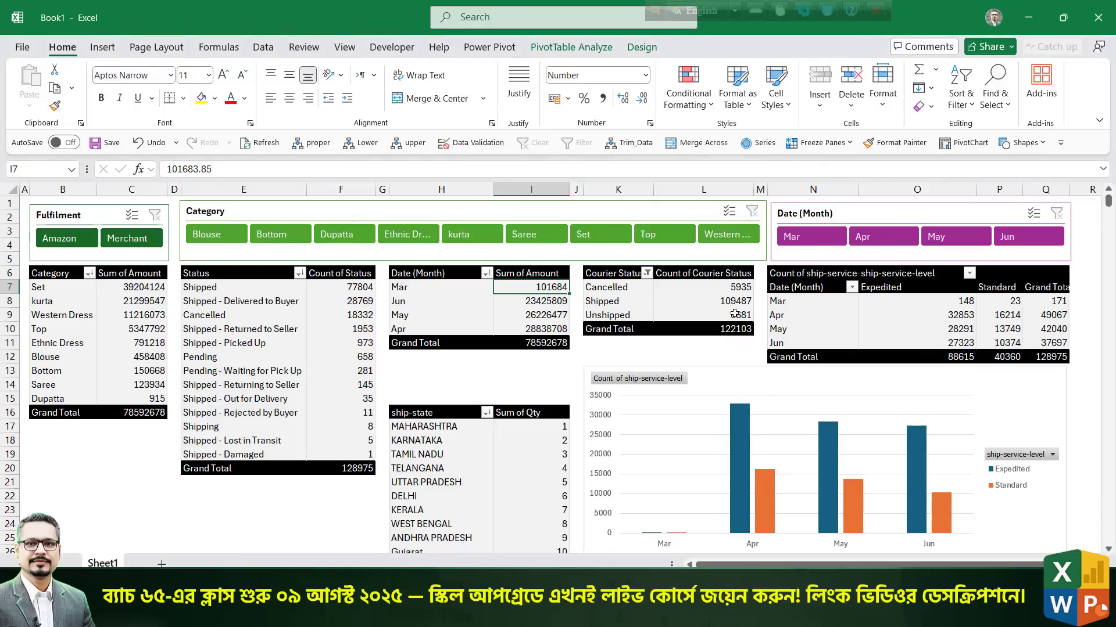
Sort the Courier Status PivotTable by Count of Courier Status from largest to smallest.
click(737, 287)
right_click(736, 287)
mouse_move(847, 388)
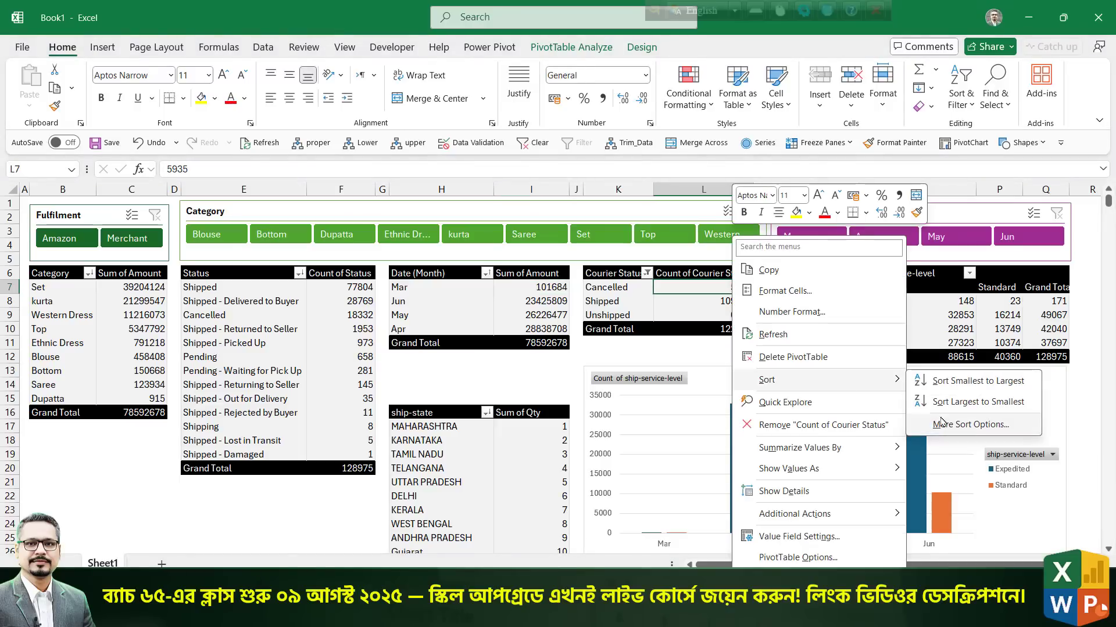
click(943, 404)
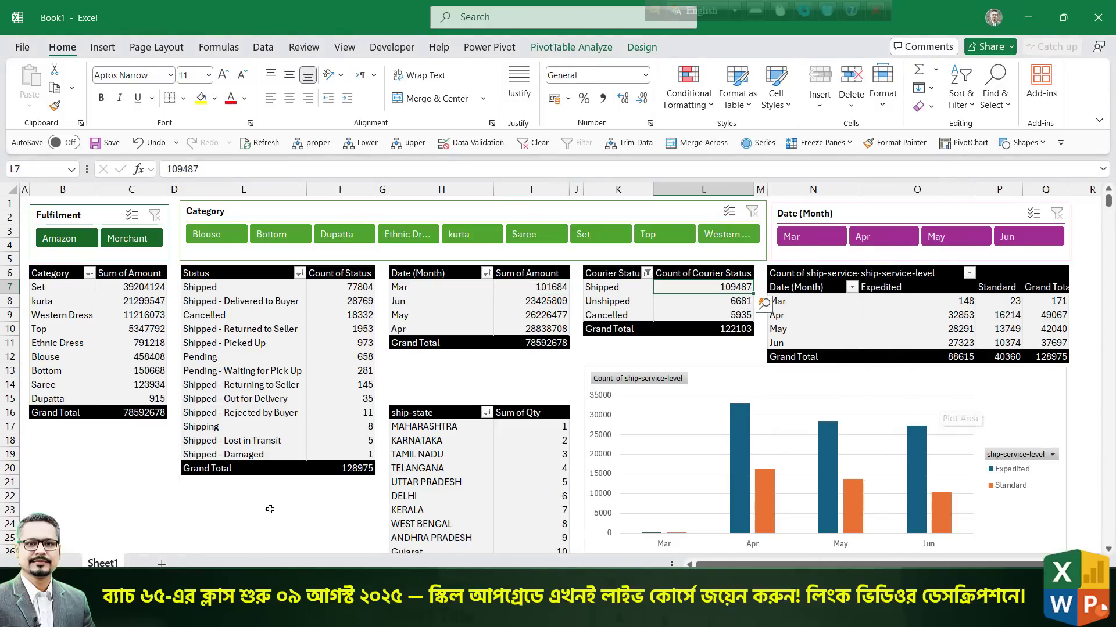
click(256, 521)
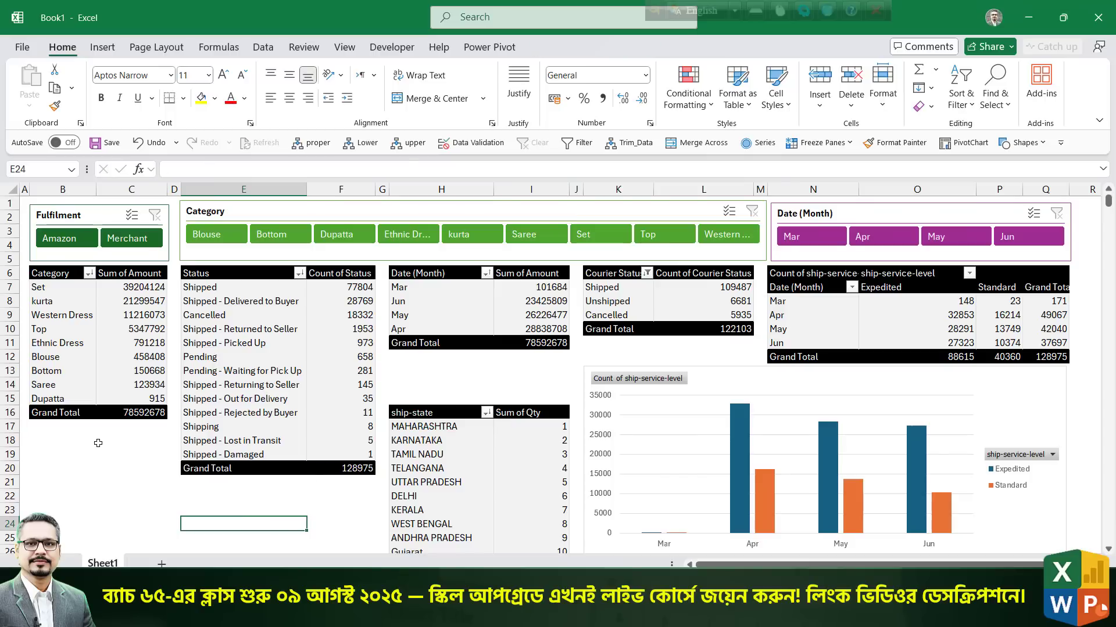
click(60, 304)
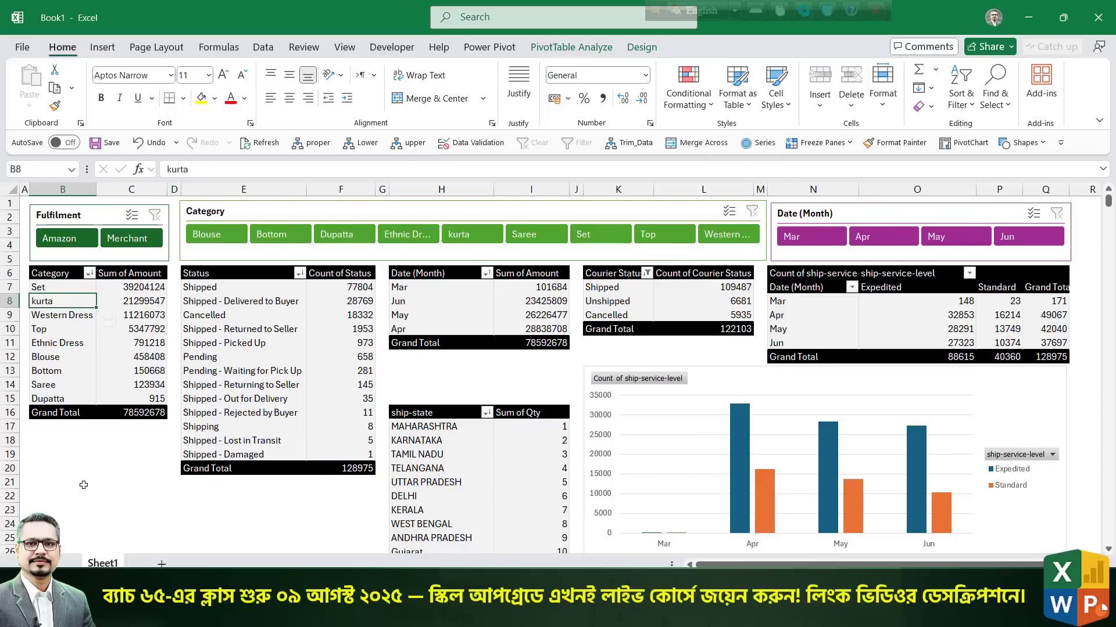
Deselect the PivotTable and collapse the ribbon to show more of the dashboard sheet.
click(284, 466)
click(273, 520)
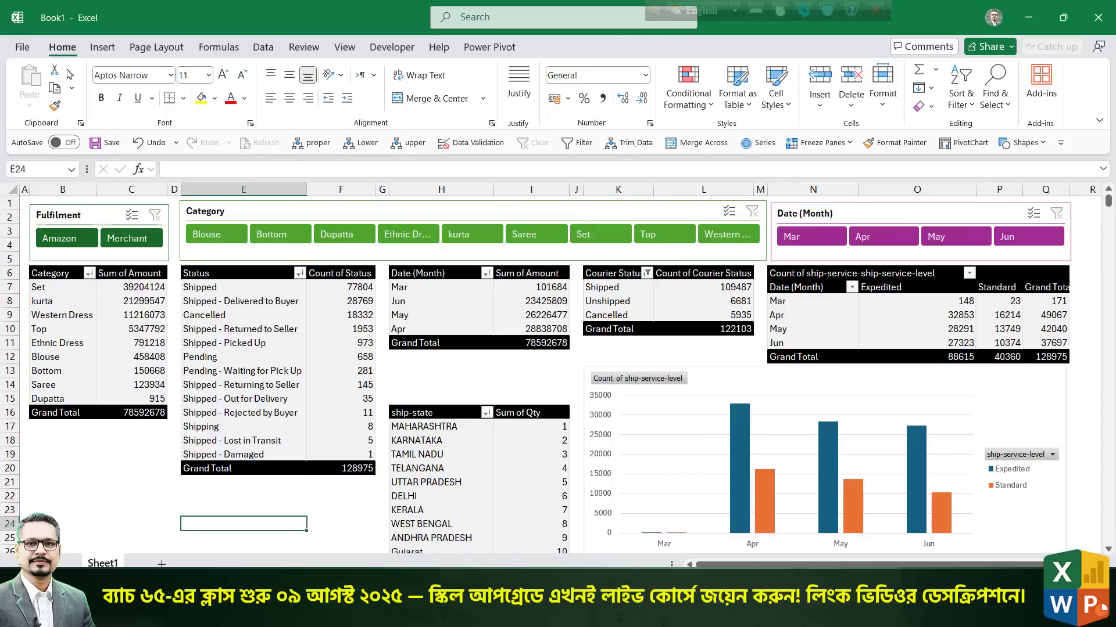
double_click(62, 47)
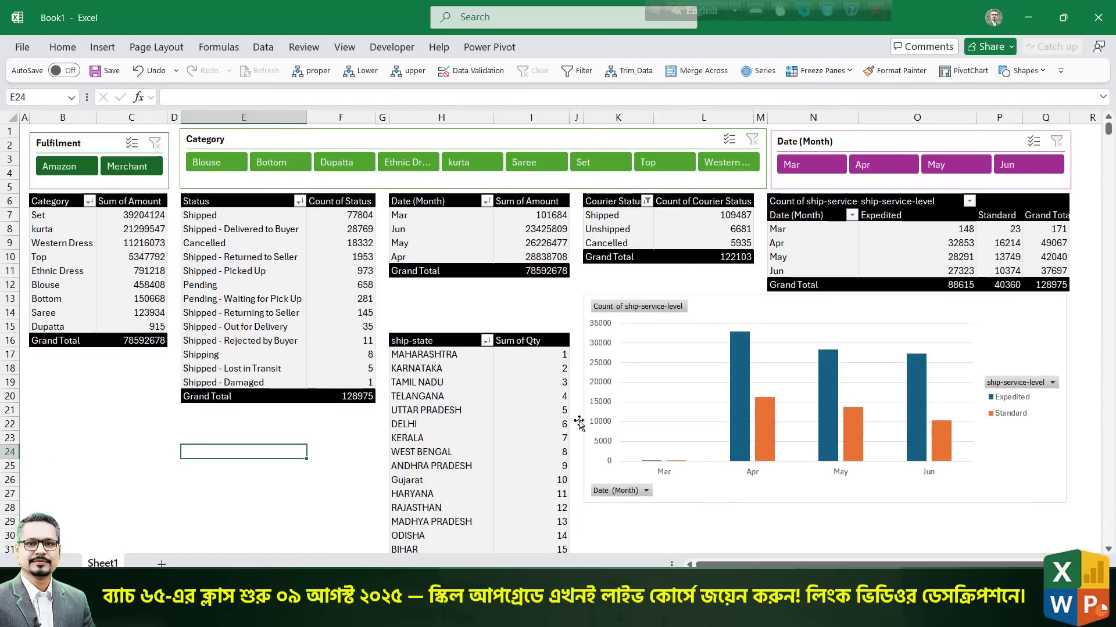
click(160, 462)
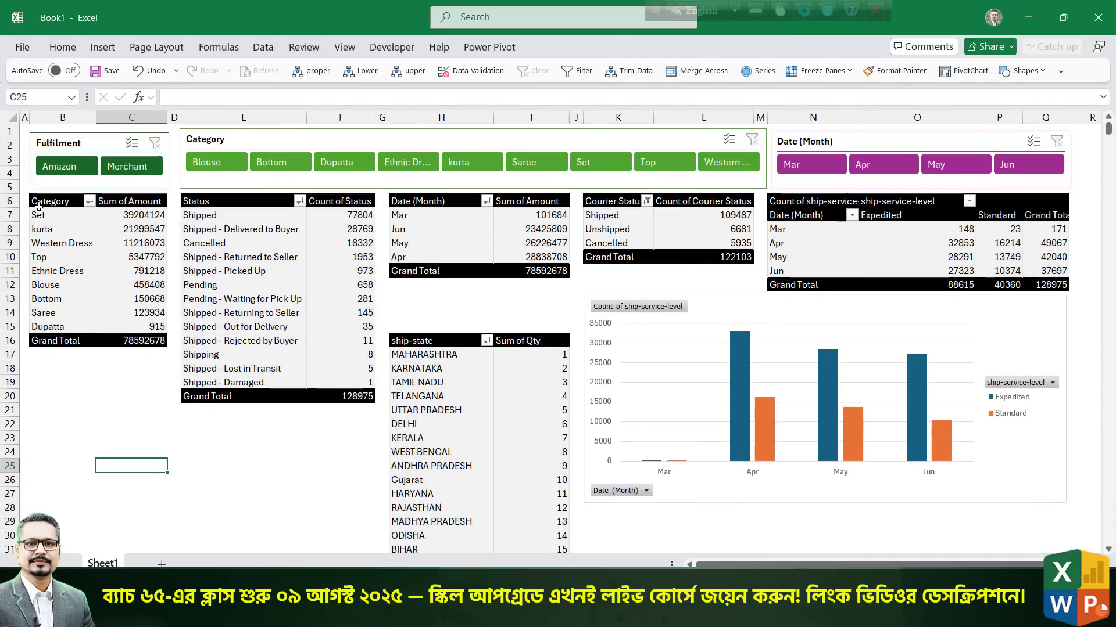
Test the Category slicer by filtering on Blouse and Bottom, and clear its filter.
click(228, 142)
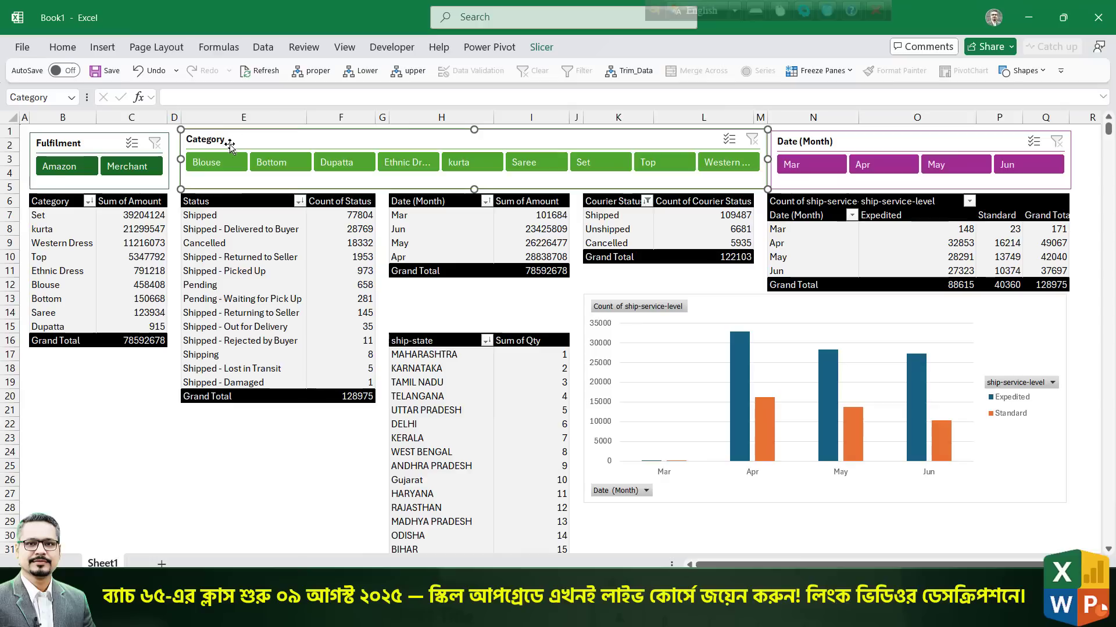
click(221, 163)
click(260, 165)
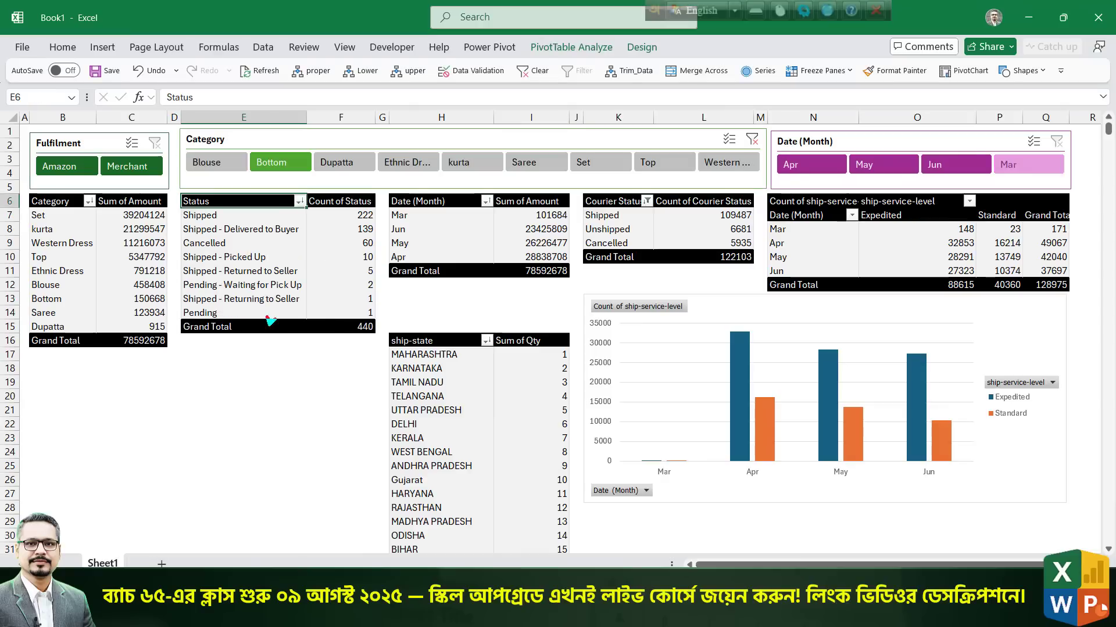
click(752, 139)
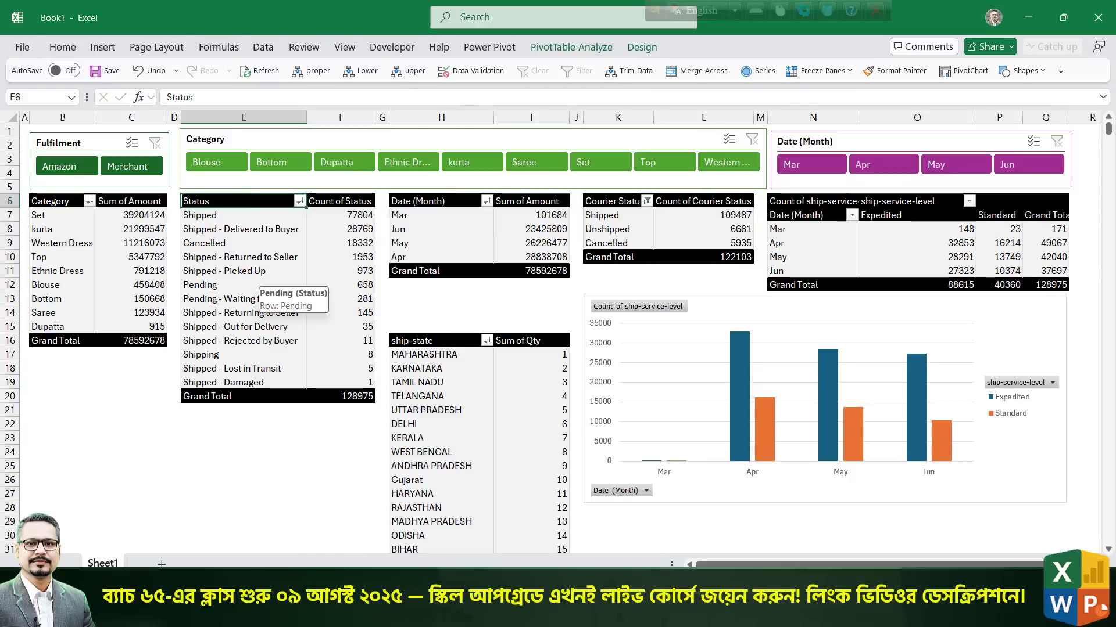
Examine which PivotTables are listed and connected in the Fulfilment slicer's report connections.
click(74, 145)
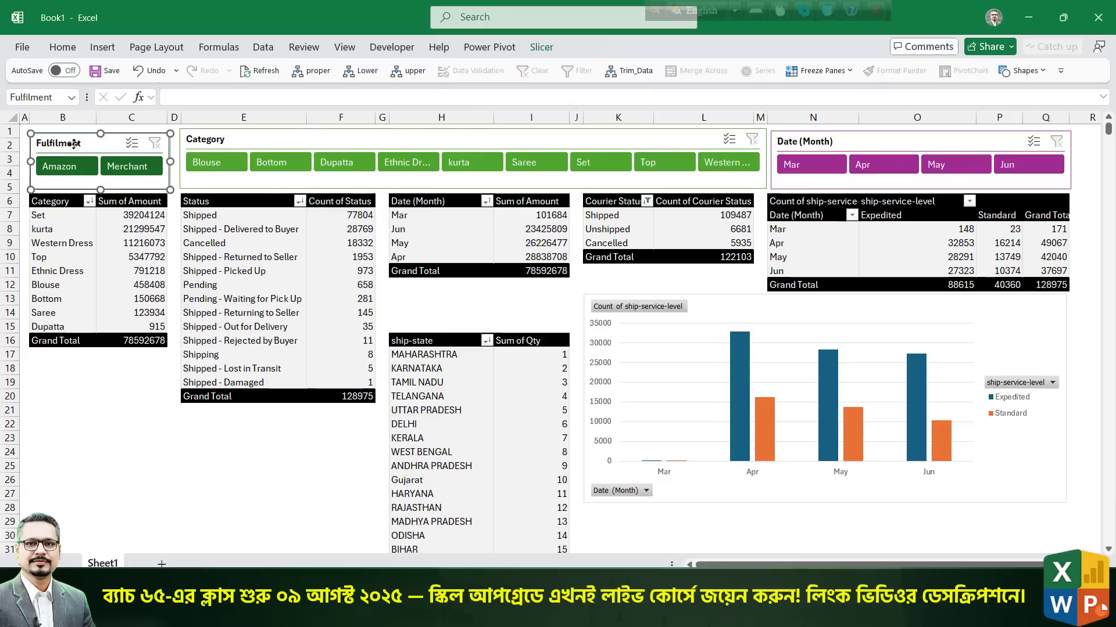
right_click(74, 144)
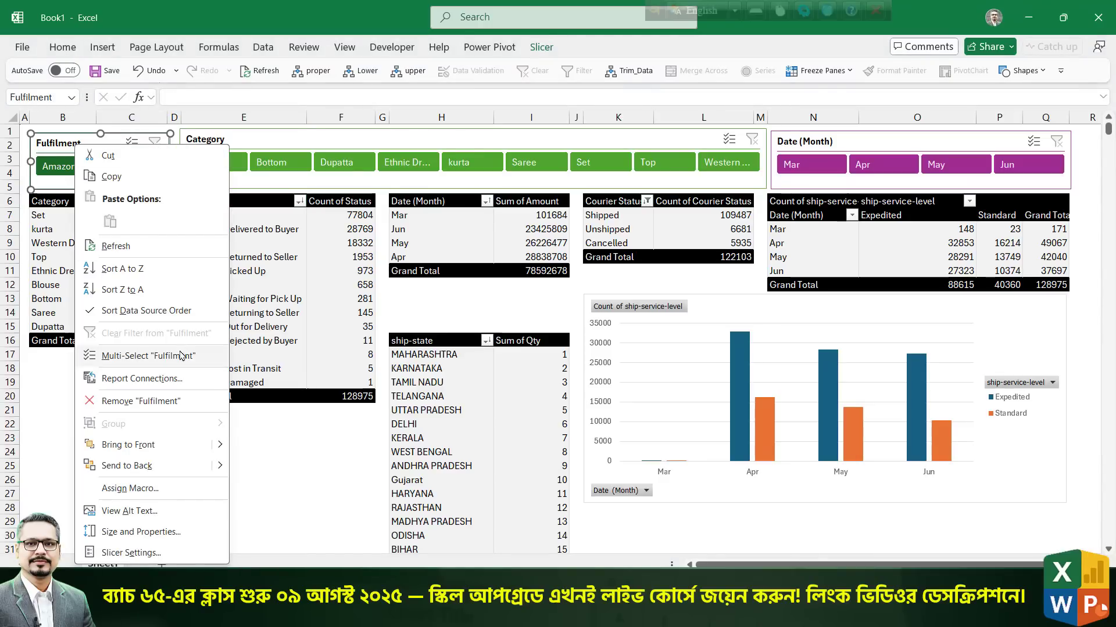
click(174, 378)
drag(152, 337, 389, 300)
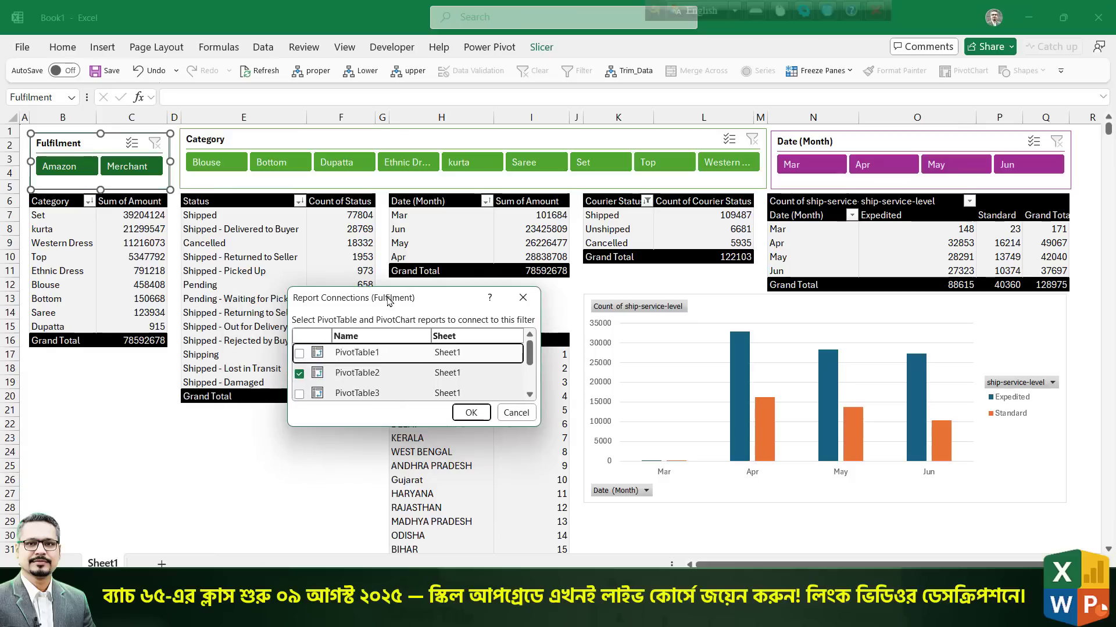
drag(533, 428, 653, 535)
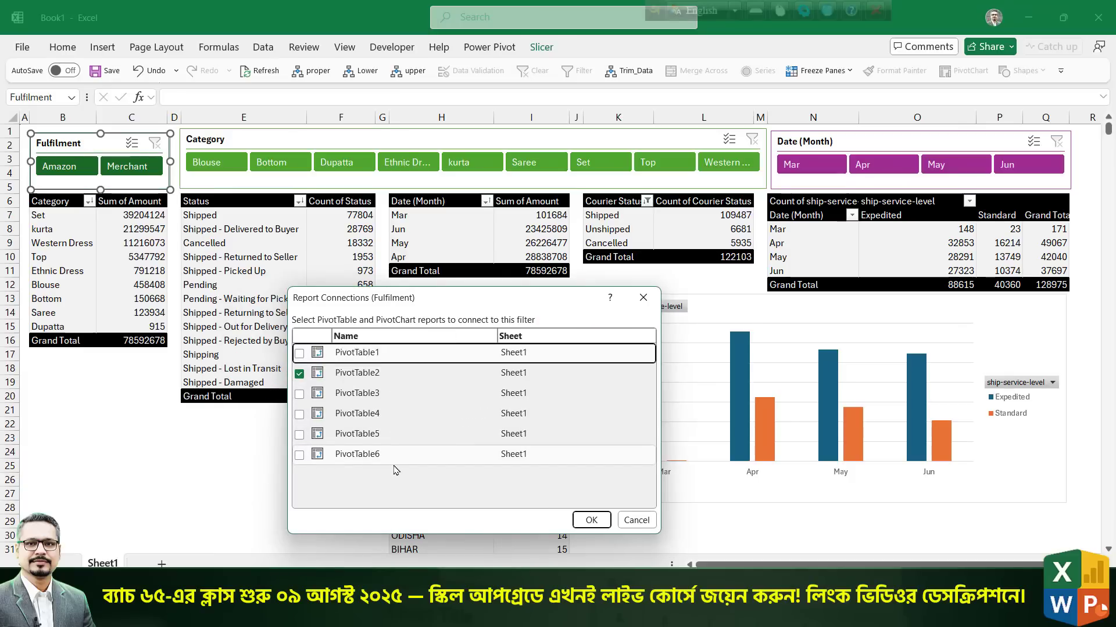
drag(403, 309, 359, 343)
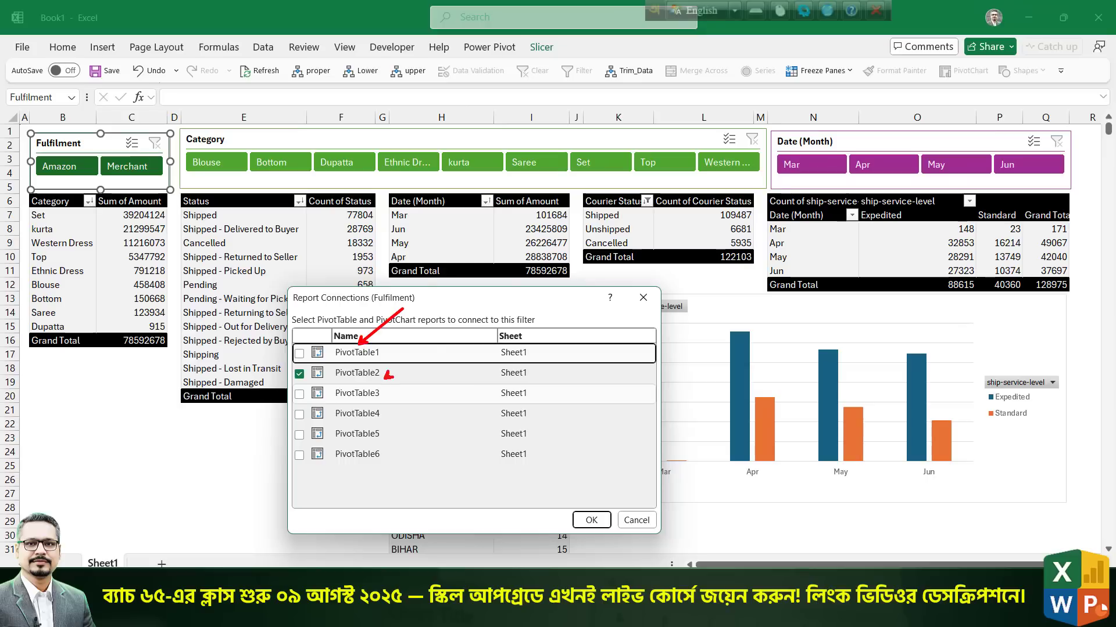
mouse_move(443, 349)
mouse_down()
mouse_move(385, 378)
mouse_move(434, 377)
mouse_up()
click(642, 298)
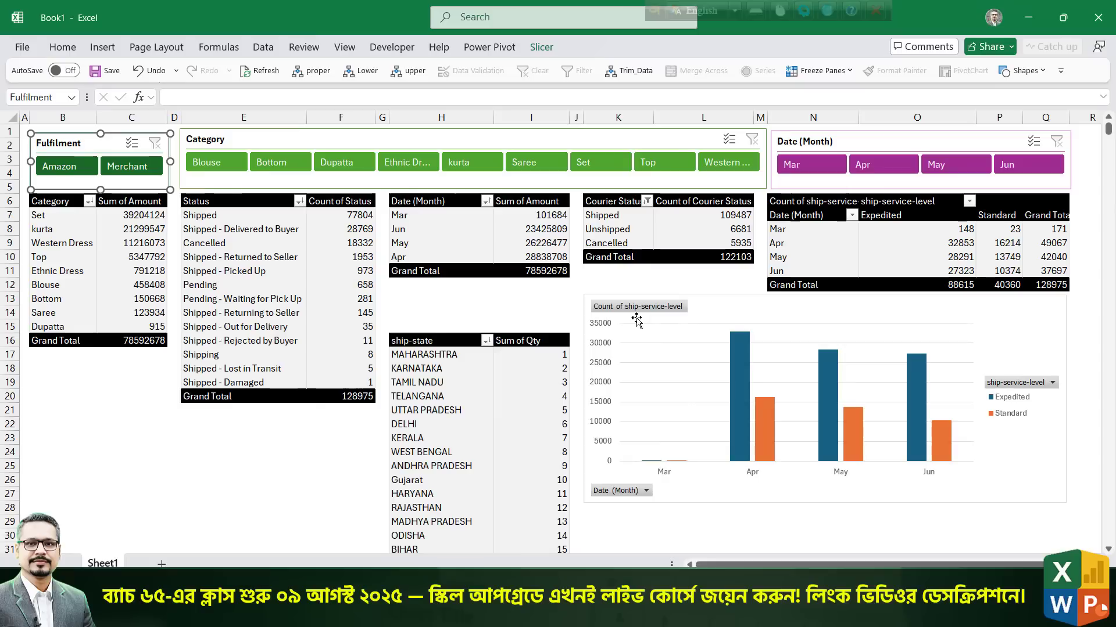
Rename the PivotTable that sums Amount by Category as "Category".
click(64, 256)
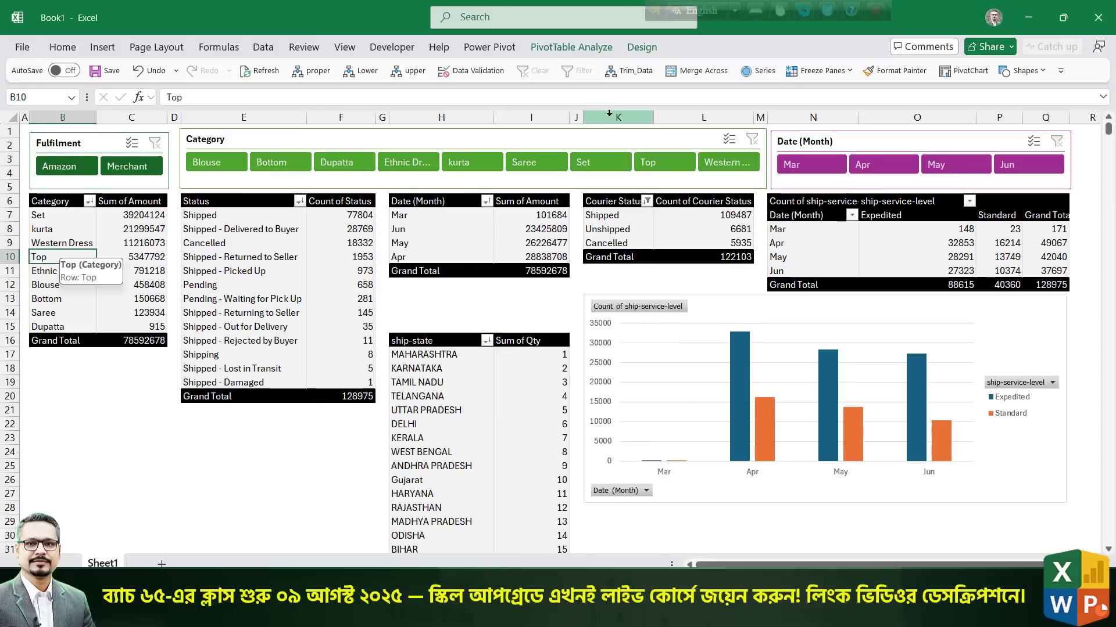
click(575, 51)
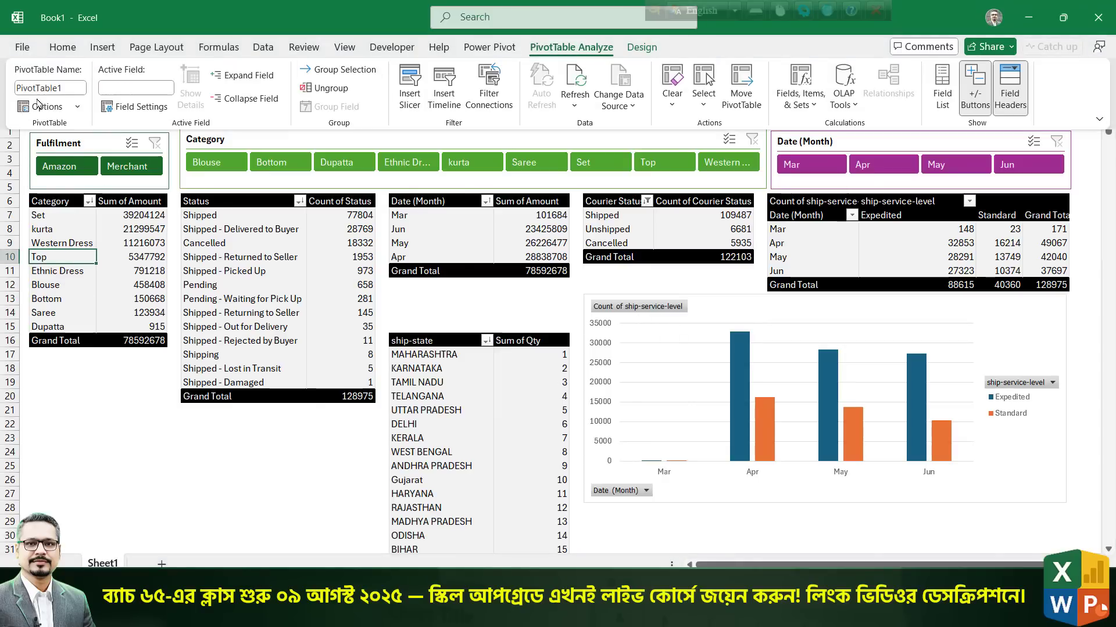
double_click(67, 88)
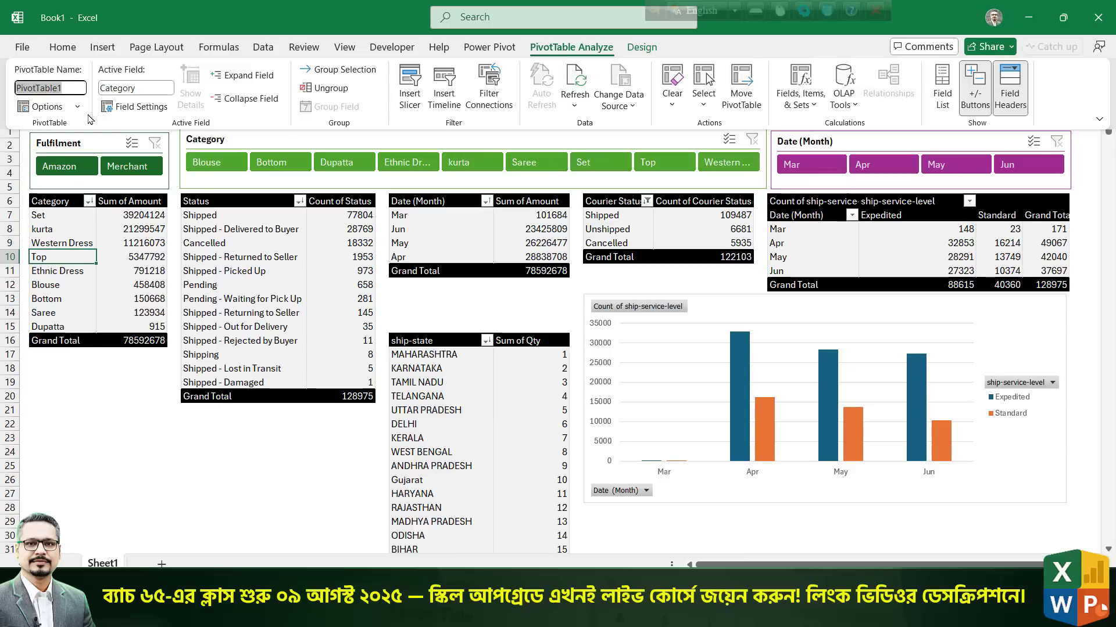
text(Category)
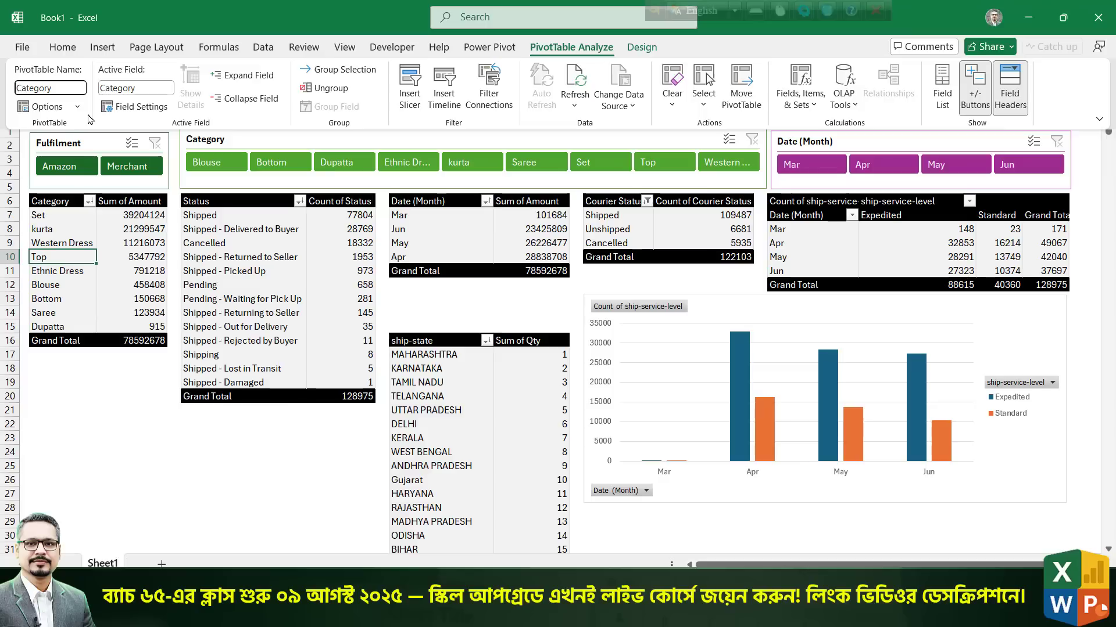
key(Return)
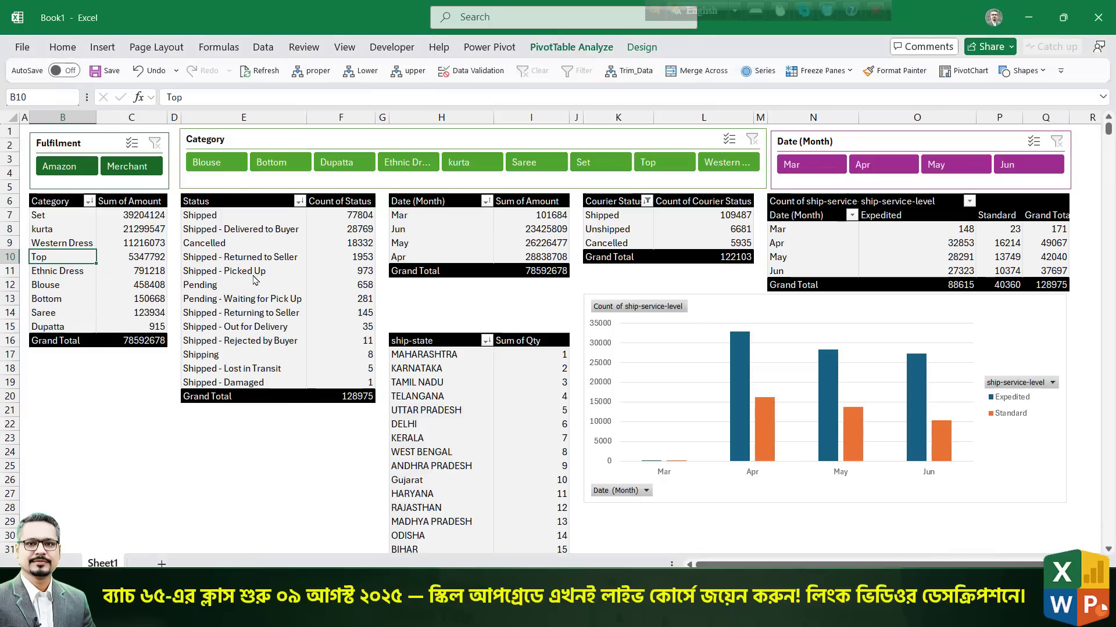
Rename the PivotTable that counts orders by Status as "status".
click(259, 273)
click(573, 47)
click(77, 89)
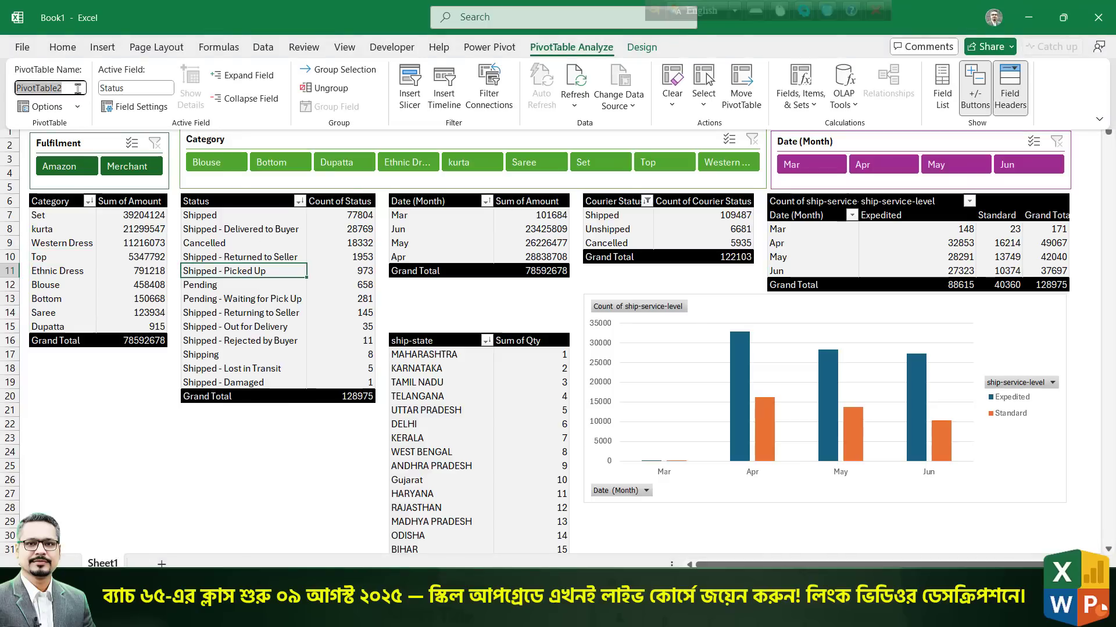
text(status)
click(447, 228)
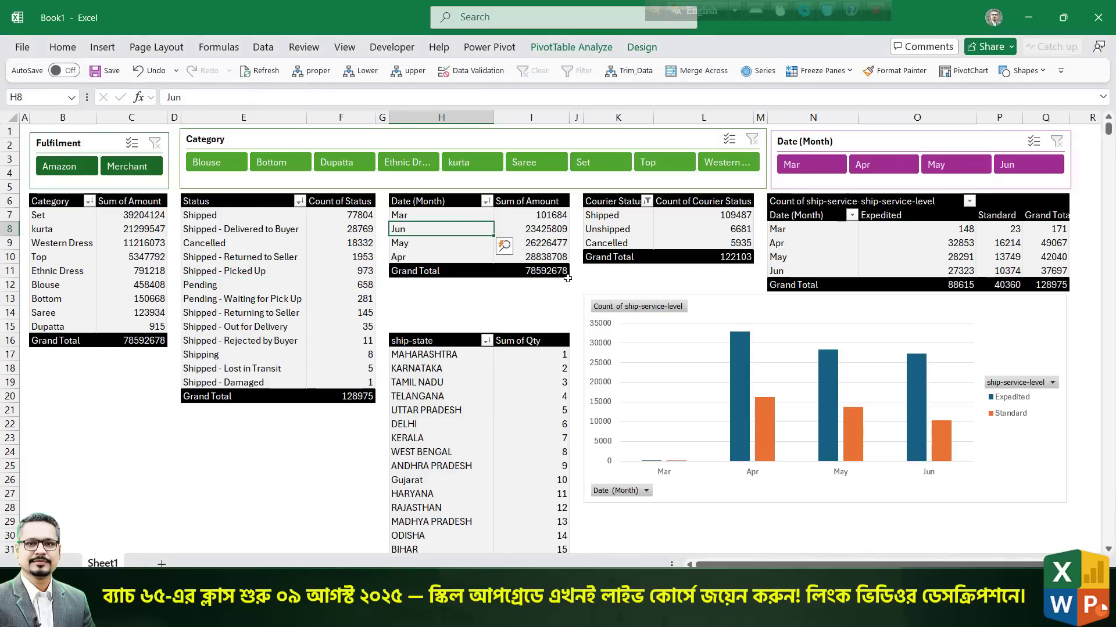
Connect the Fulfilment slicer to the Category, PivotTable3, PivotTable4, PivotTable5 and PivotTable6 reports as well.
click(83, 145)
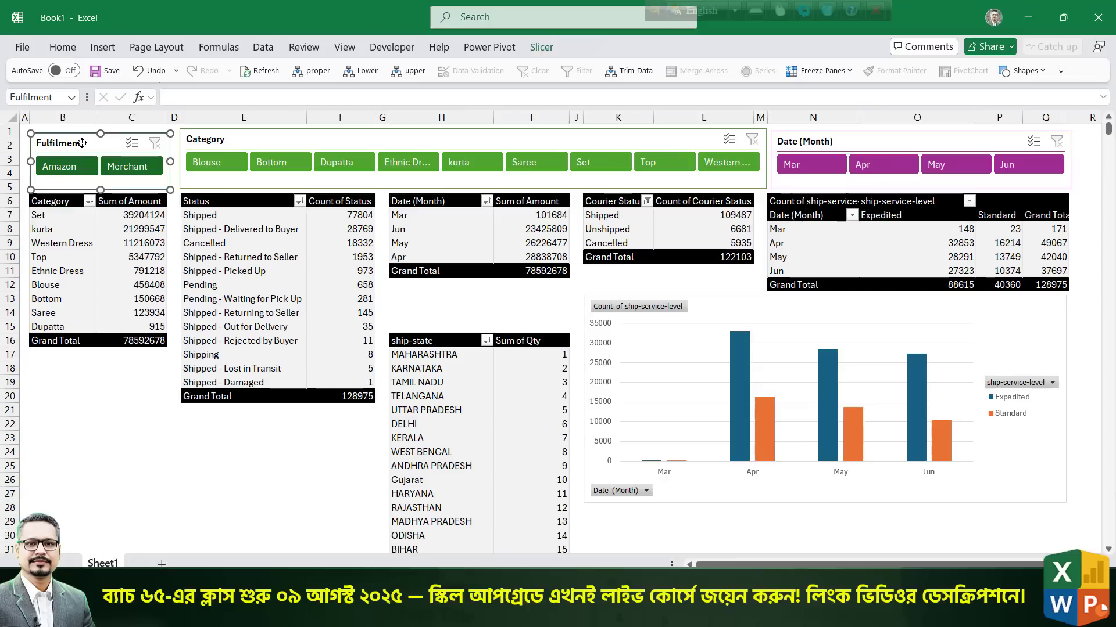
right_click(84, 145)
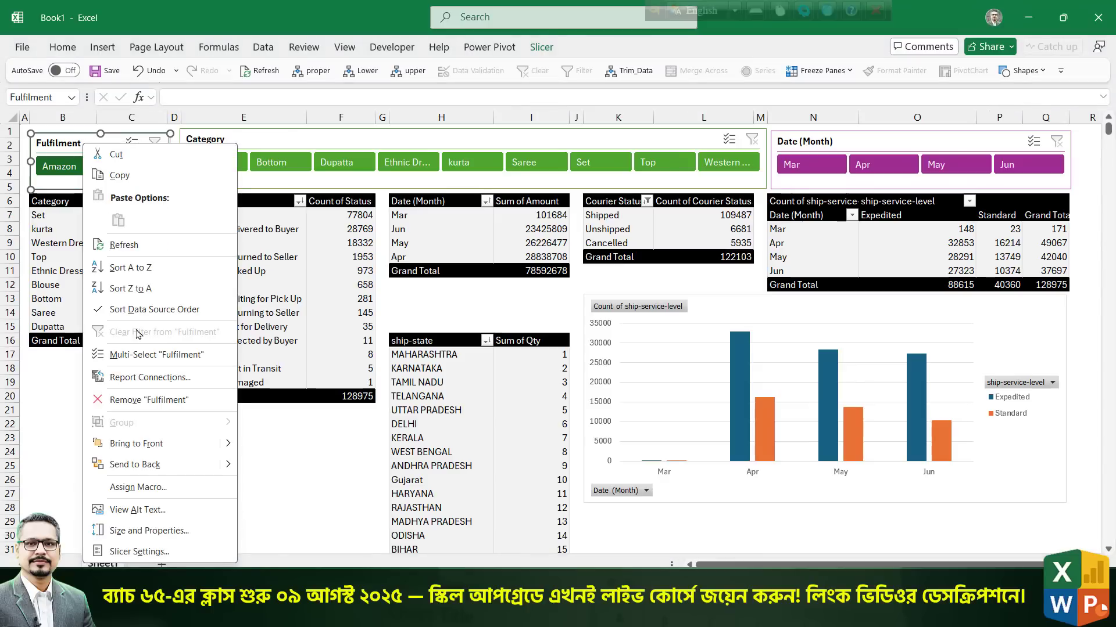
click(146, 377)
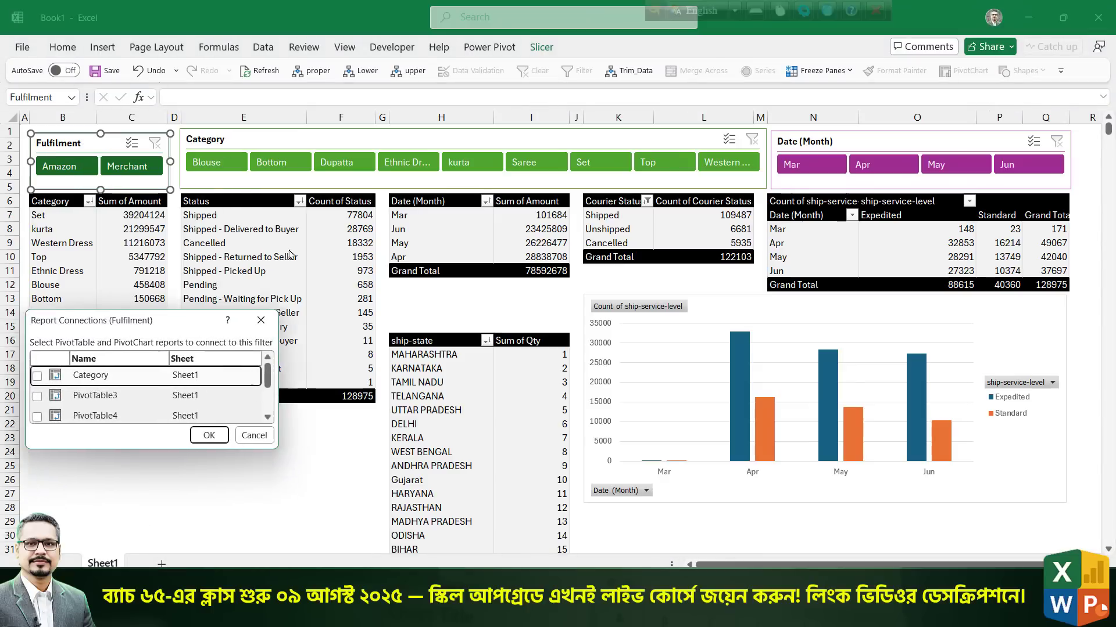
drag(186, 320, 387, 197)
drag(470, 328, 470, 461)
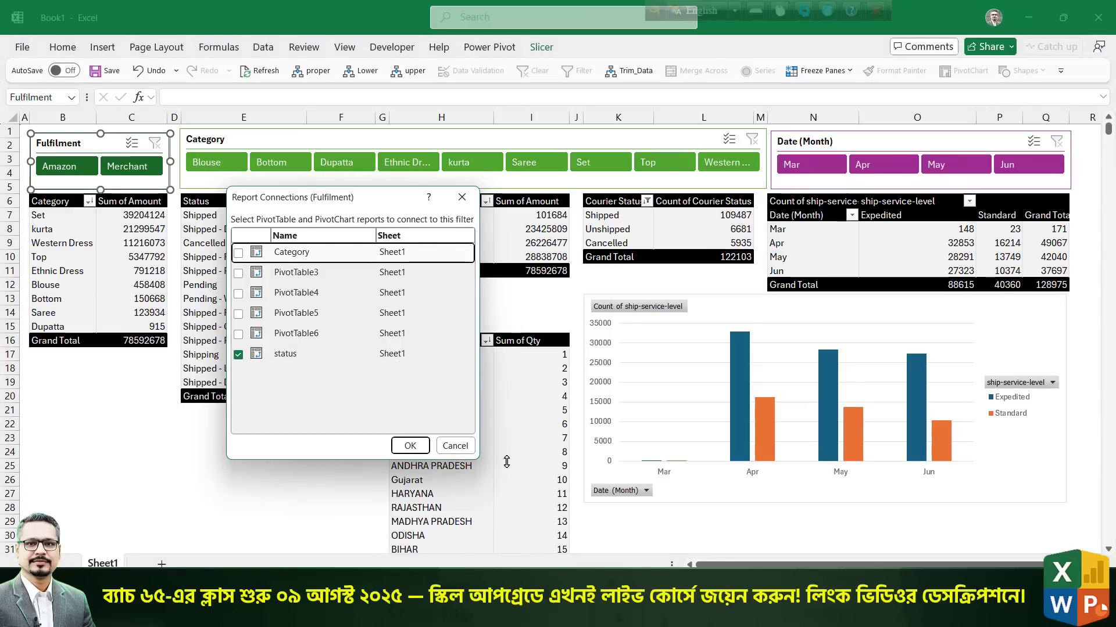
click(238, 252)
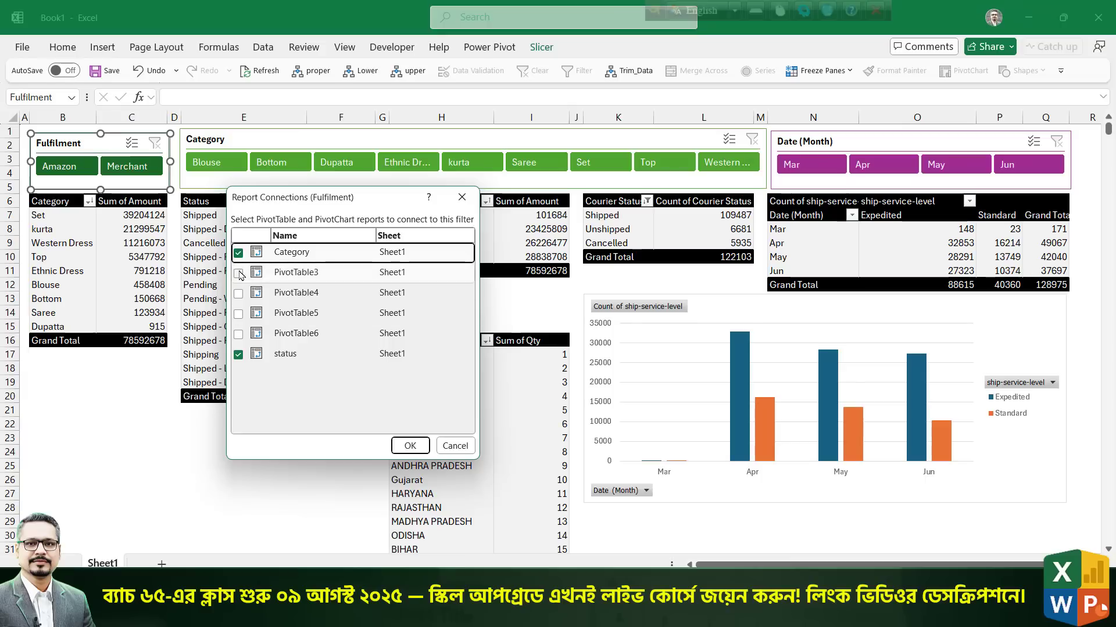
click(238, 273)
click(238, 293)
click(239, 313)
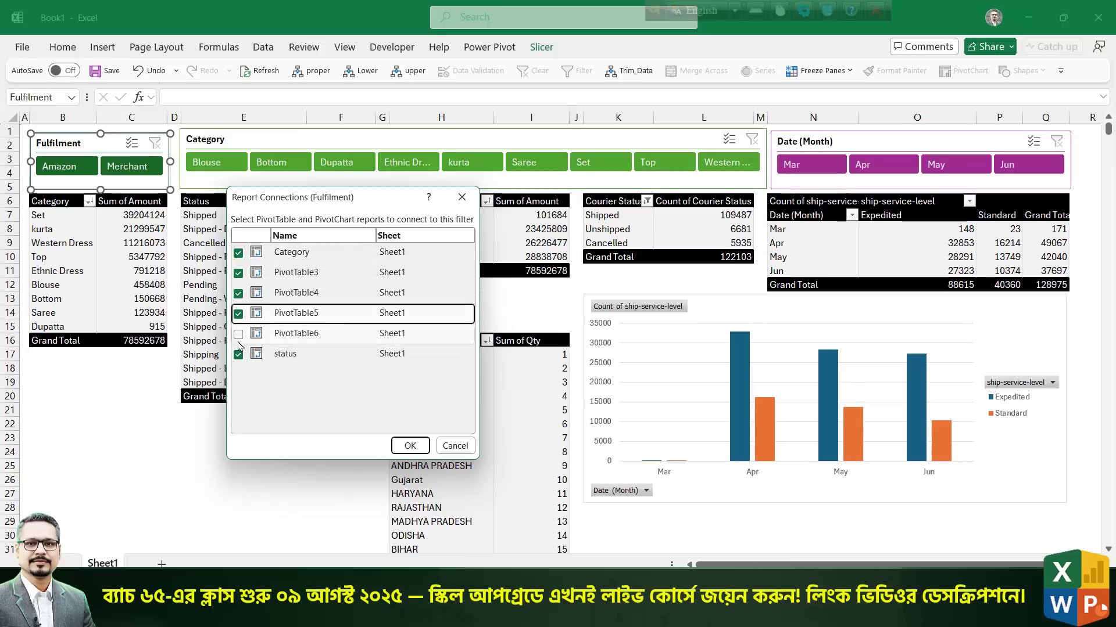
click(238, 334)
click(409, 446)
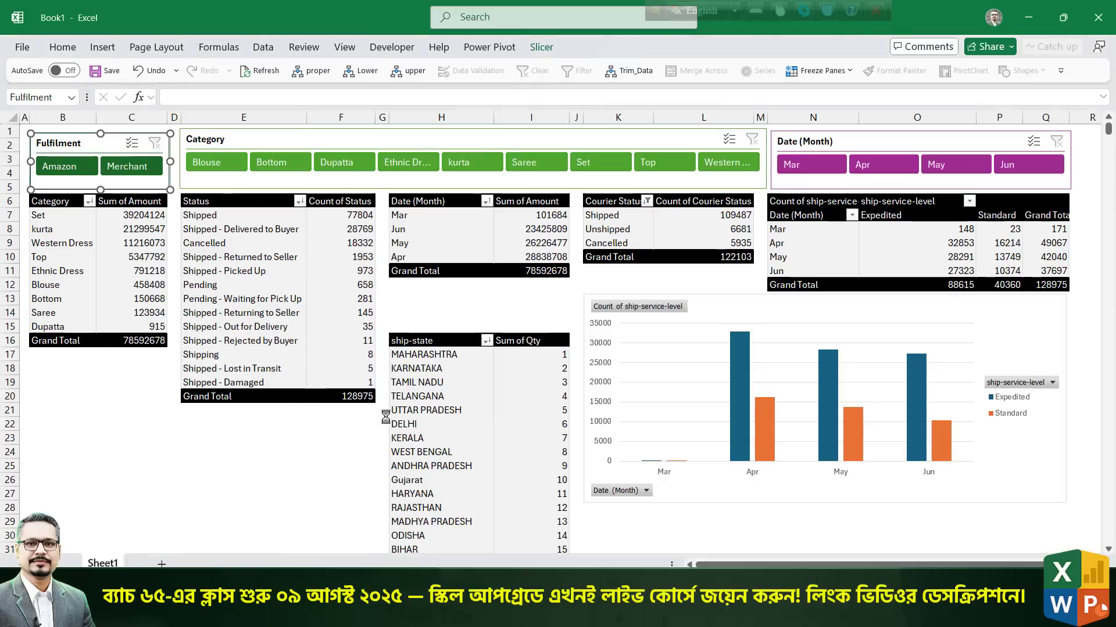
Test the Fulfilment slicer by switching between Merchant and Amazon, and clear its filter.
click(134, 166)
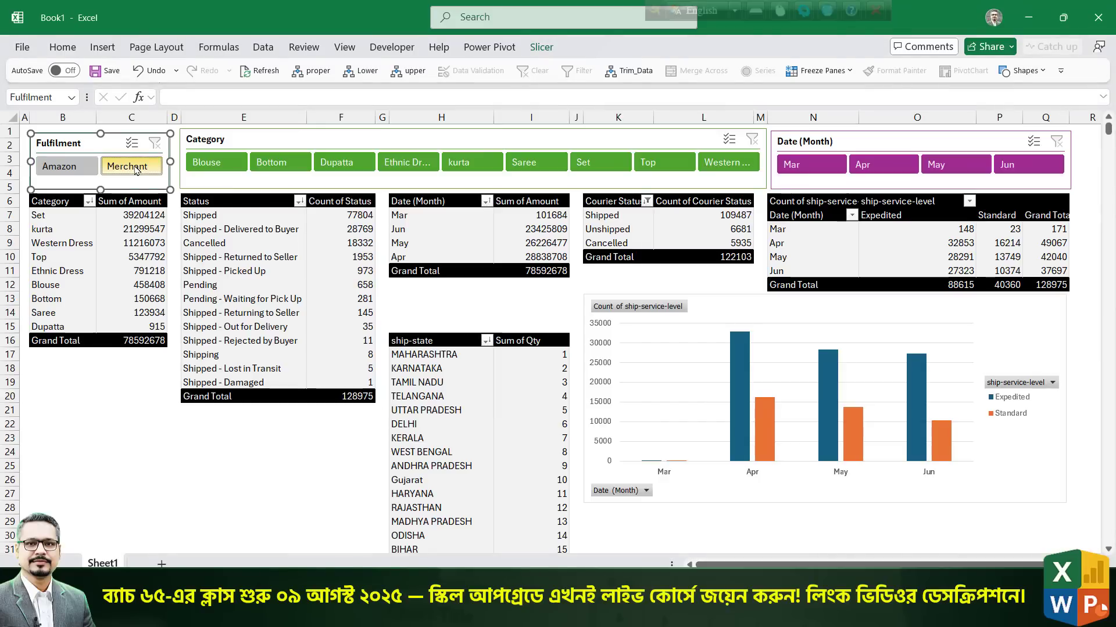
click(77, 168)
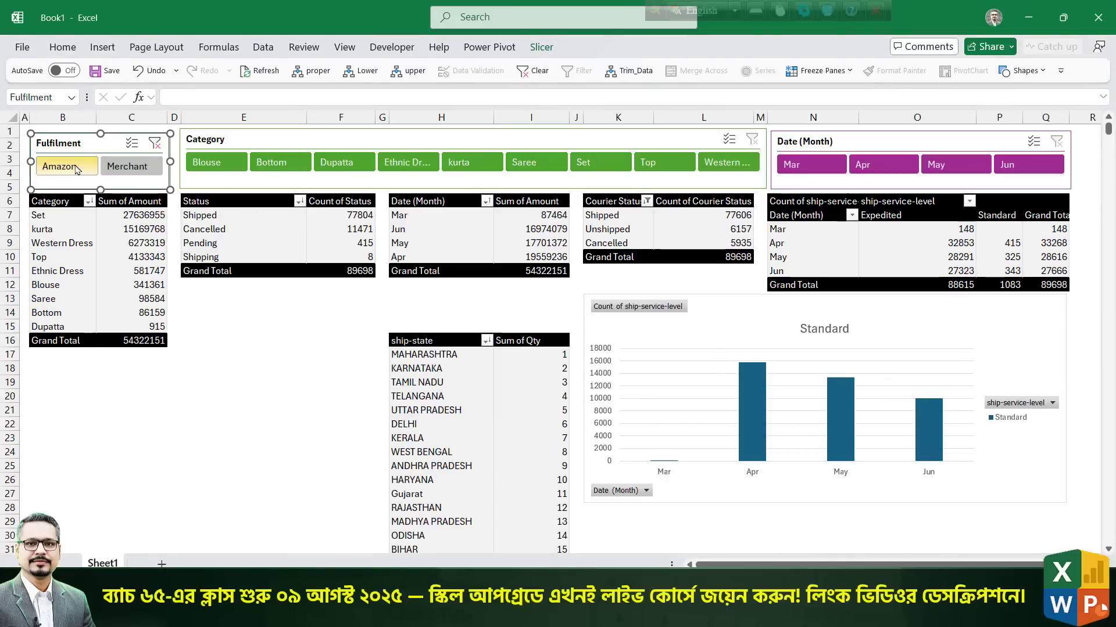
click(129, 173)
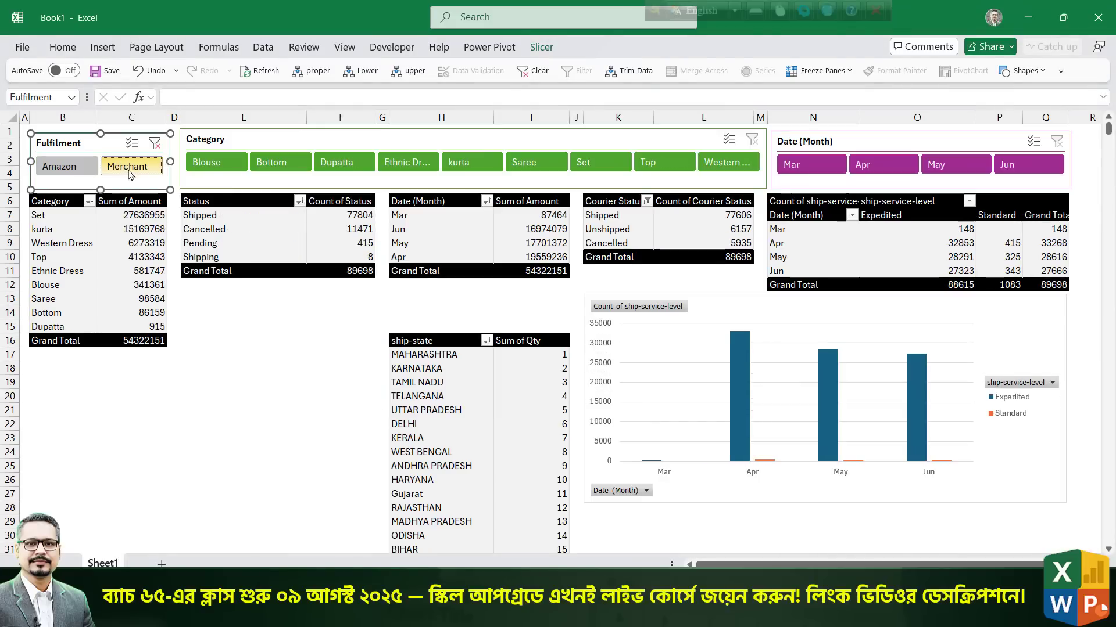
click(154, 143)
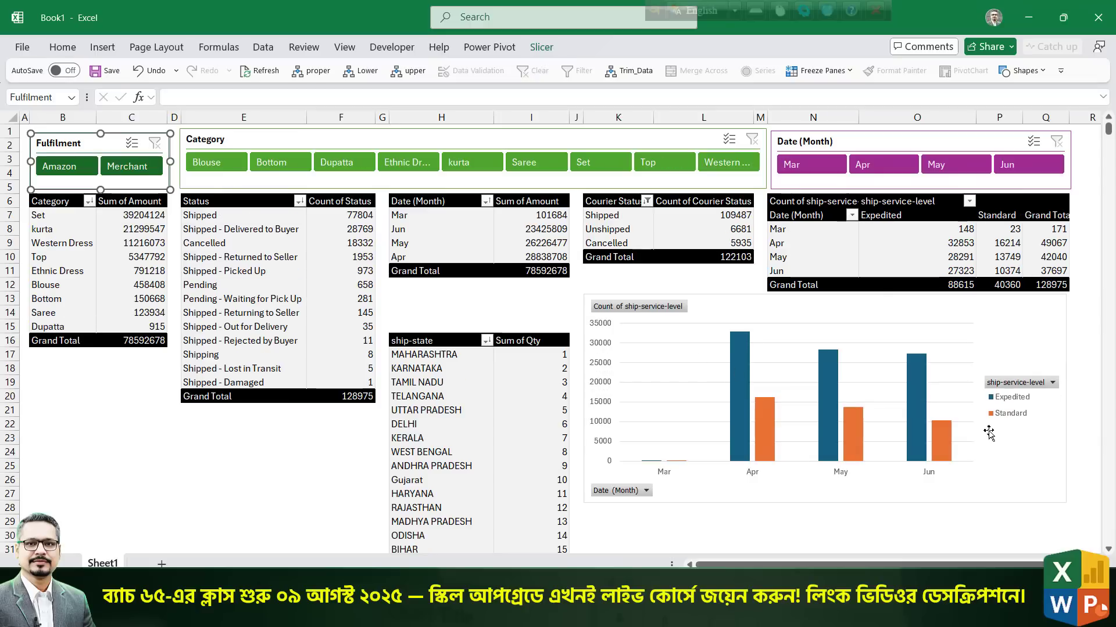